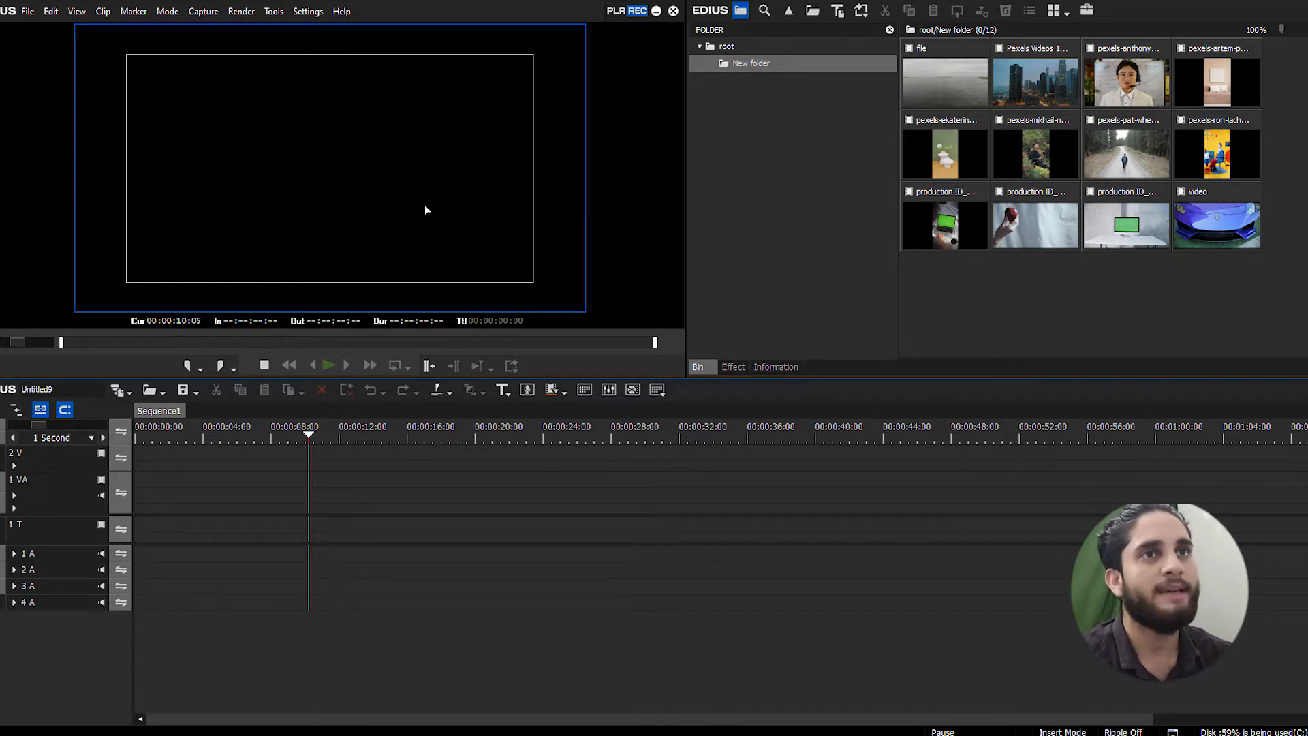
{"action": "left_click", "coordinate": [954, 77]}
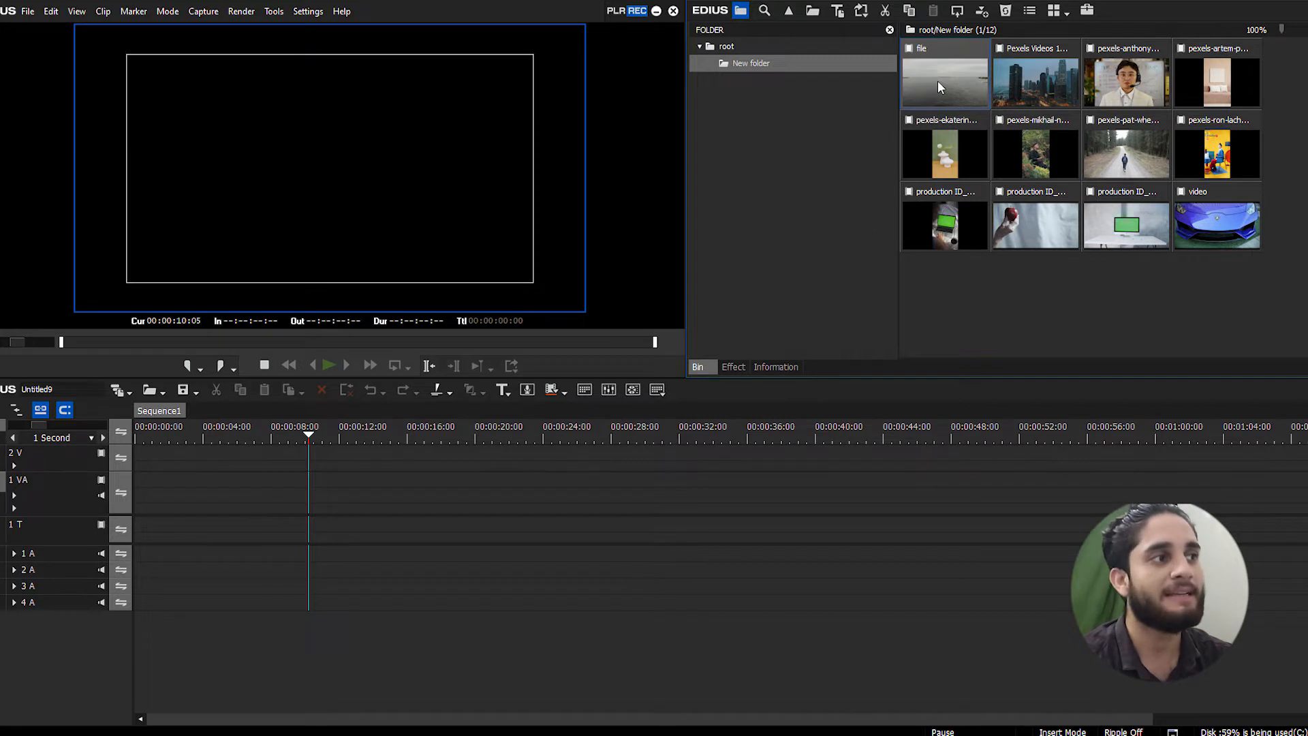
{"action": "left_click_drag", "start_coordinate": [937, 81], "coordinate": [171, 482]}
{"action": "left_click_drag", "start_coordinate": [415, 434], "coordinate": [420, 435]}
{"action": "key", "text": "Delete"}
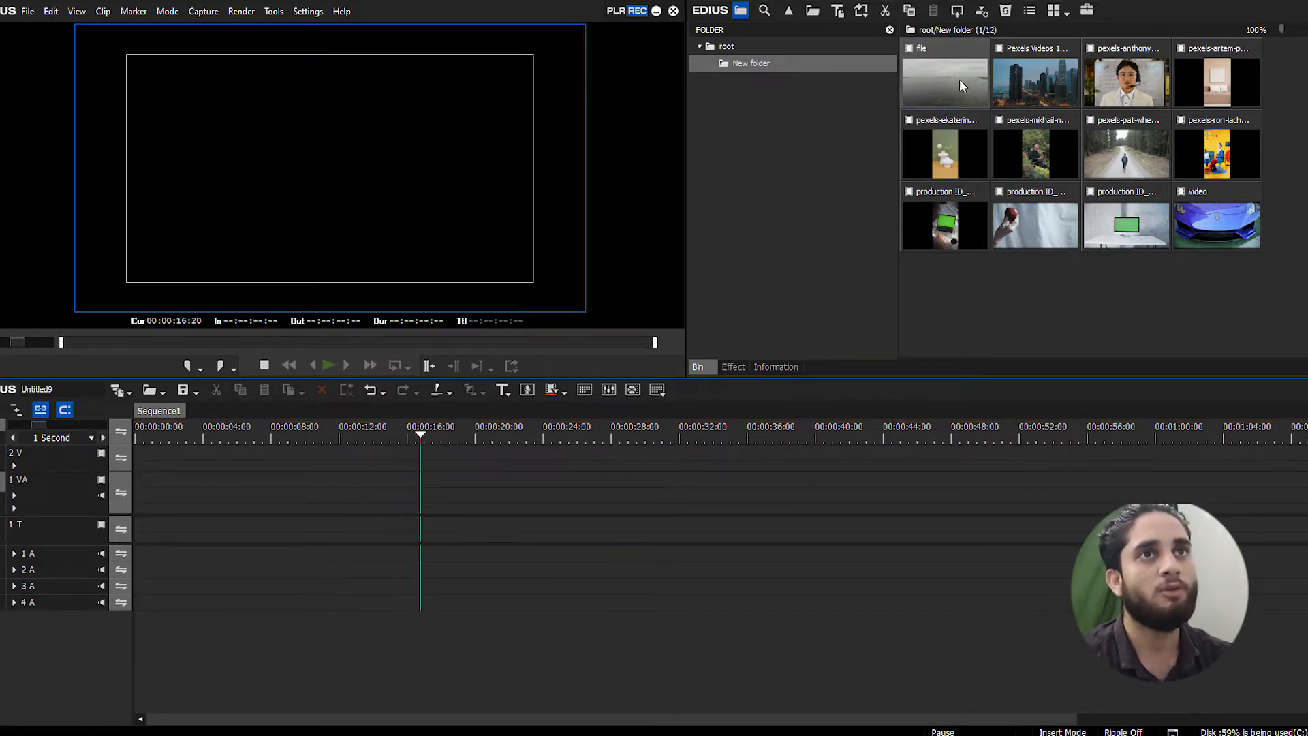
Add the "file" clip to the 1 VA track at the playhead and move it to the start of the timeline
{"action": "left_click", "coordinate": [958, 73]}
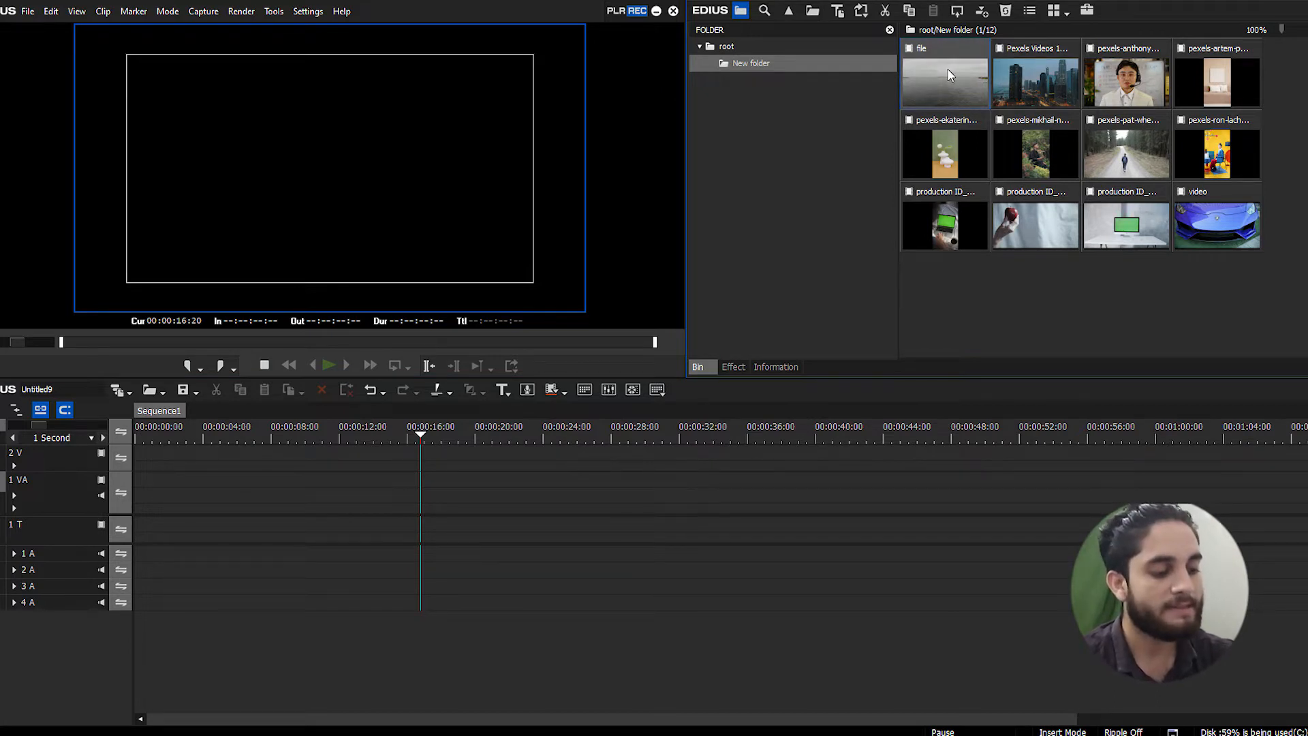
{"action": "key", "text": "shift+Return"}
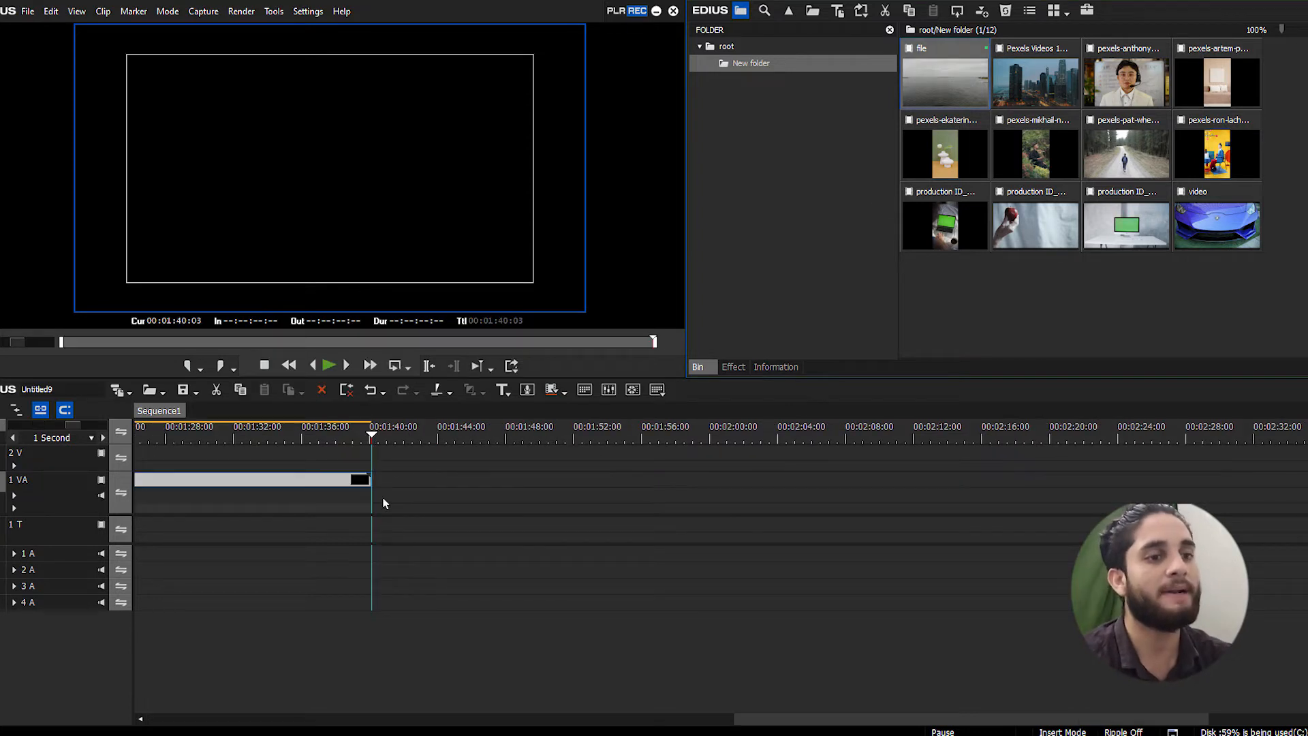
{"action": "left_click_drag", "start_coordinate": [794, 726], "coordinate": [231, 726]}
{"action": "left_click", "coordinate": [76, 442]}
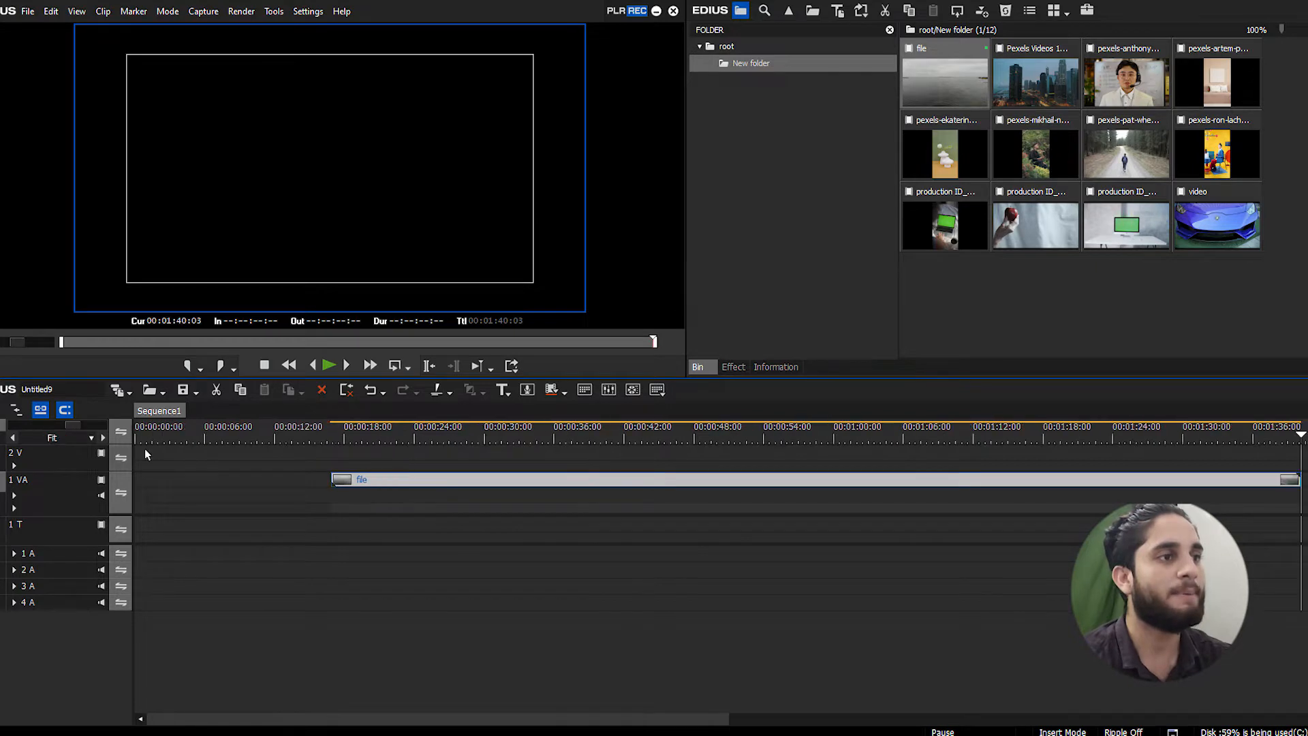
{"action": "left_click_drag", "start_coordinate": [372, 443], "coordinate": [649, 437]}
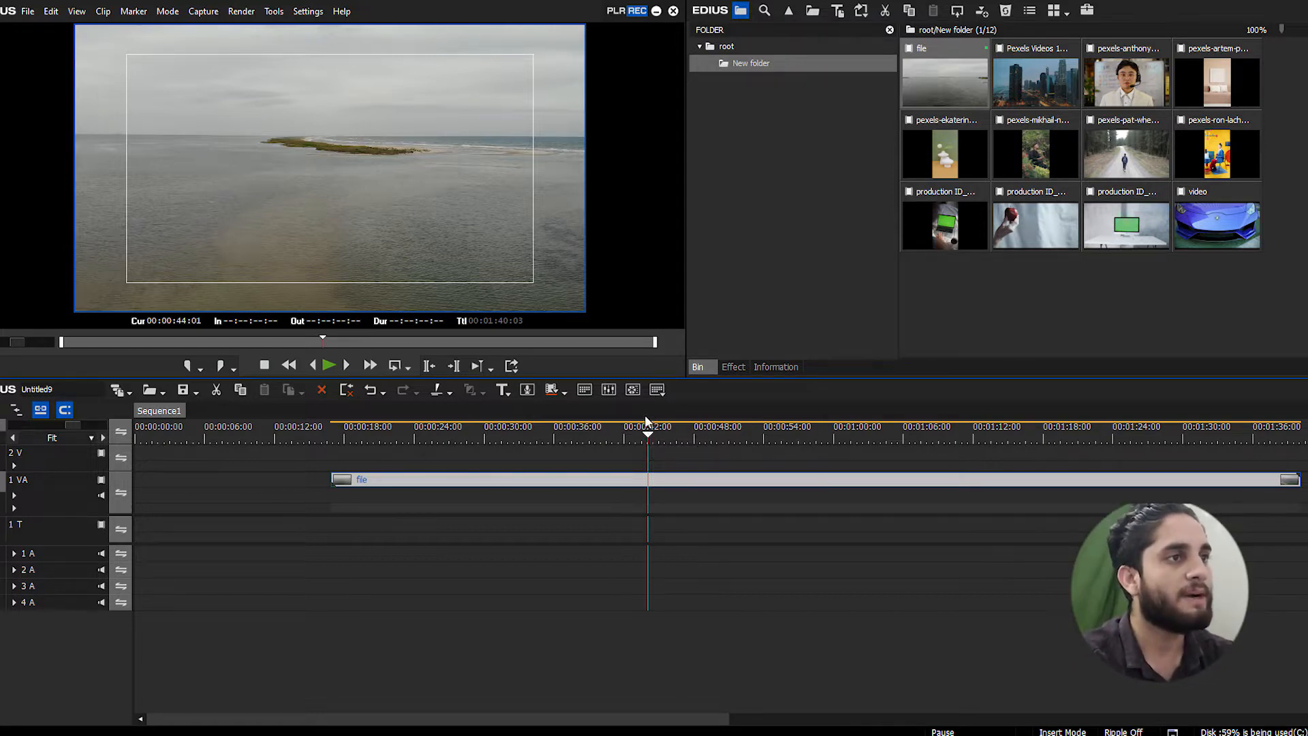
{"action": "left_click_drag", "start_coordinate": [646, 421], "coordinate": [551, 484]}
Split the "file" clip on the 1 VA track at 00:00:31:05
{"action": "left_click", "coordinate": [600, 428]}
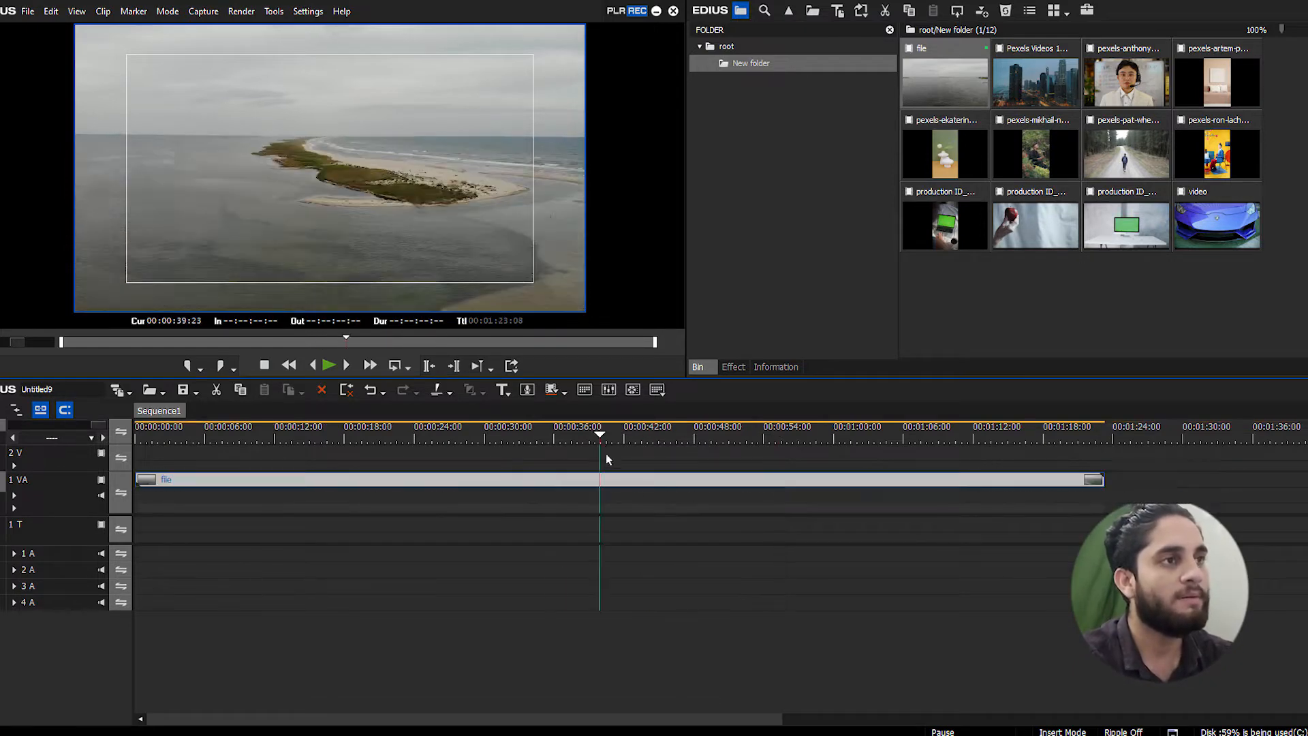
{"action": "left_click", "coordinate": [622, 432]}
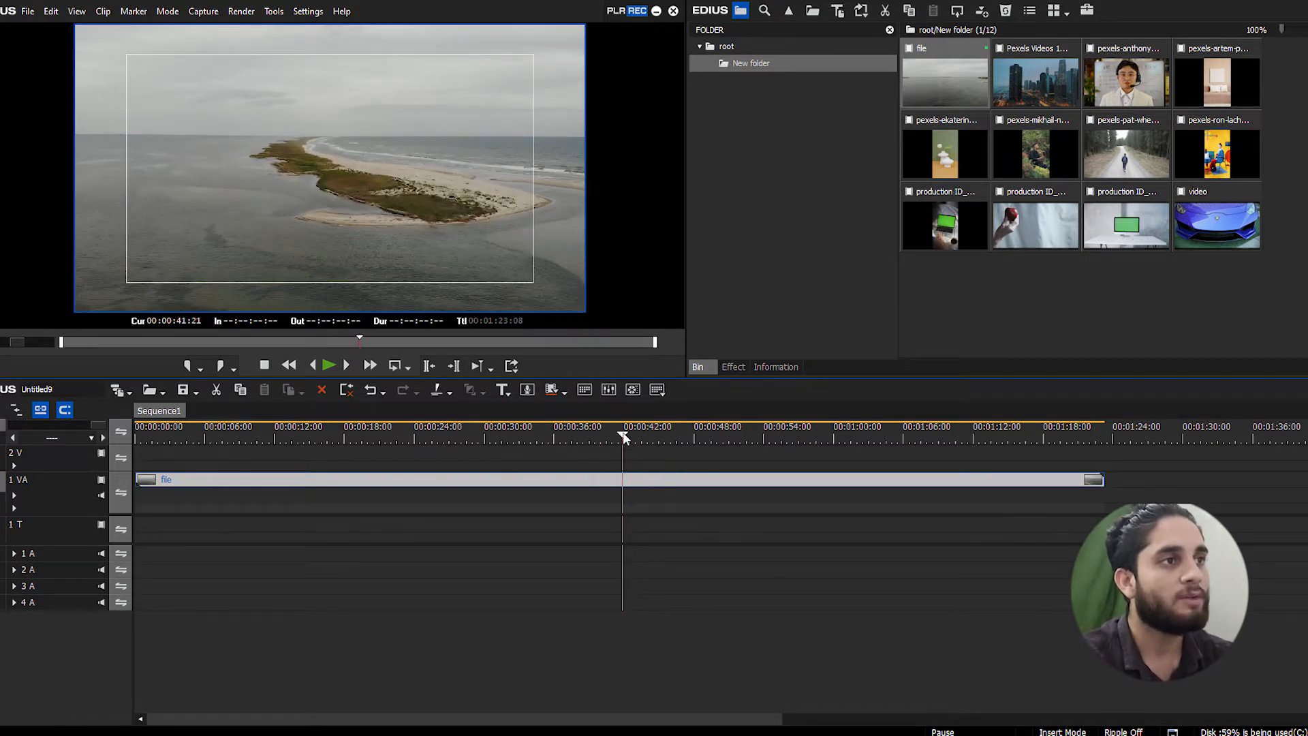
{"action": "left_click", "coordinate": [501, 439]}
{"action": "left_click", "coordinate": [436, 389]}
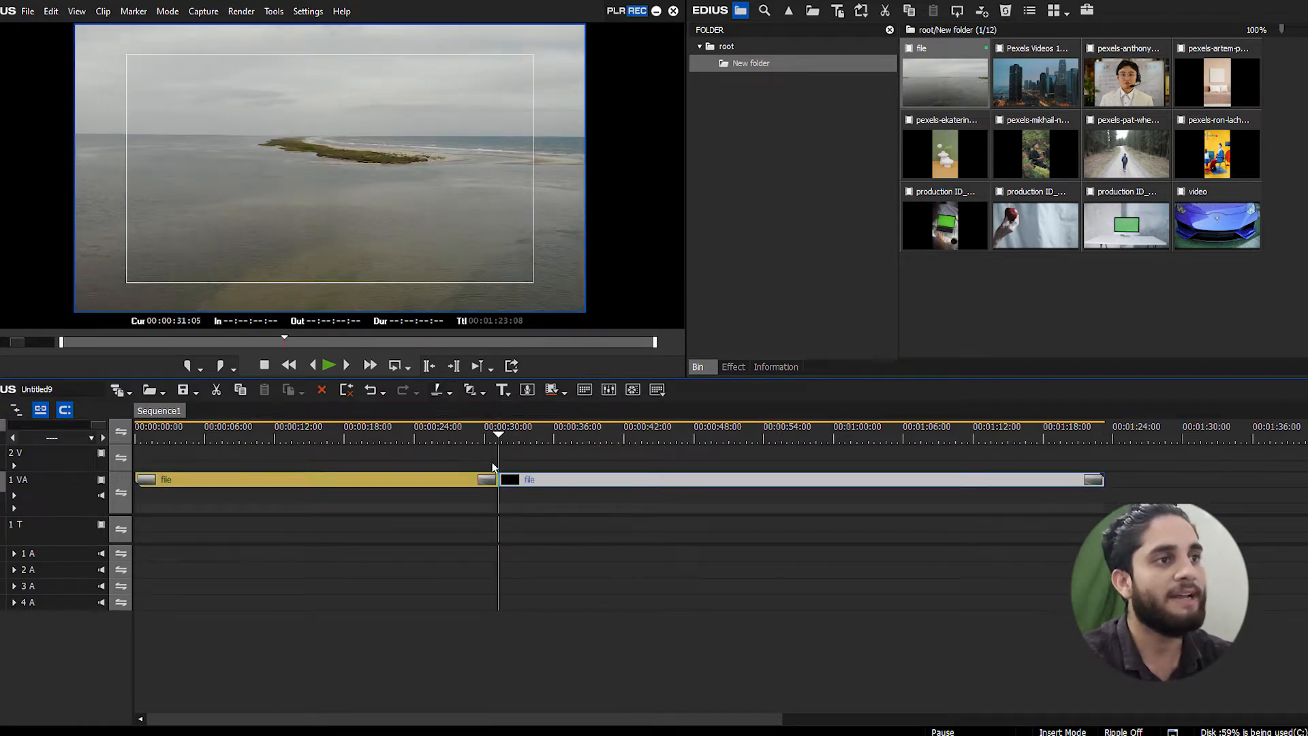
{"action": "left_click", "coordinate": [523, 435]}
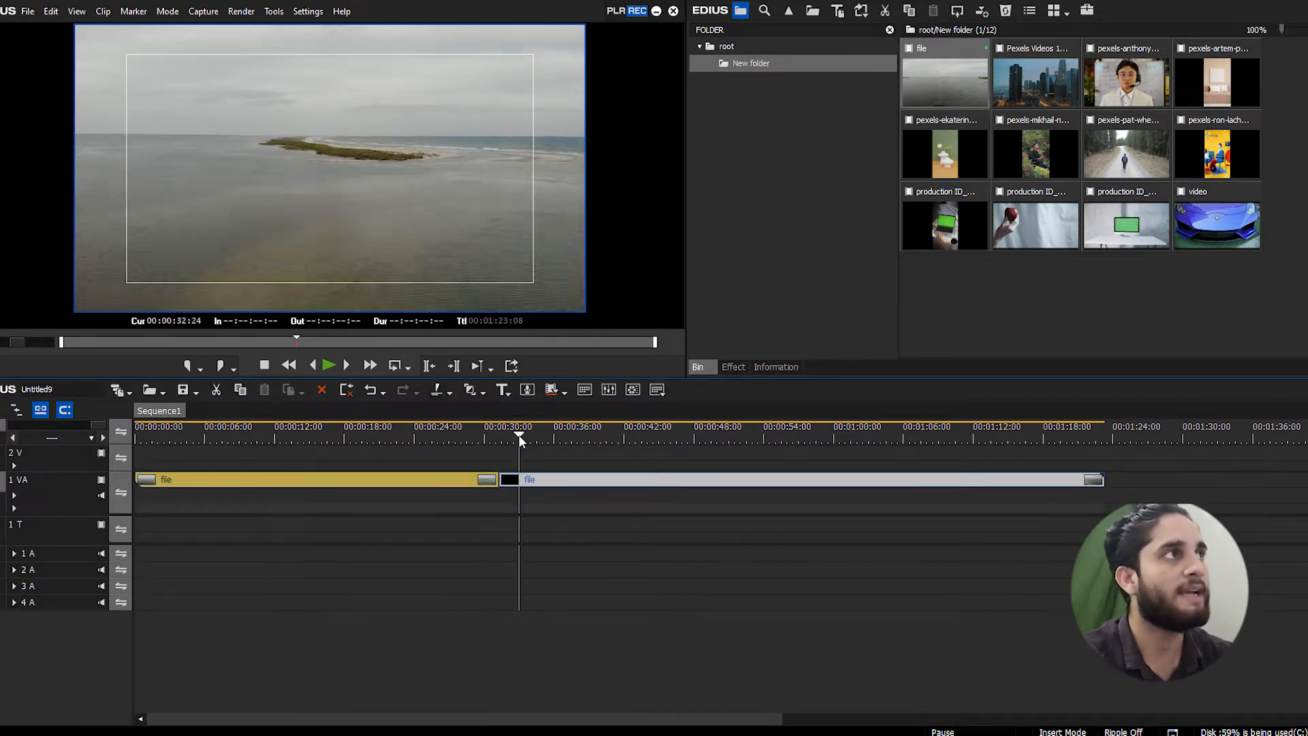
{"action": "left_click", "coordinate": [51, 11]}
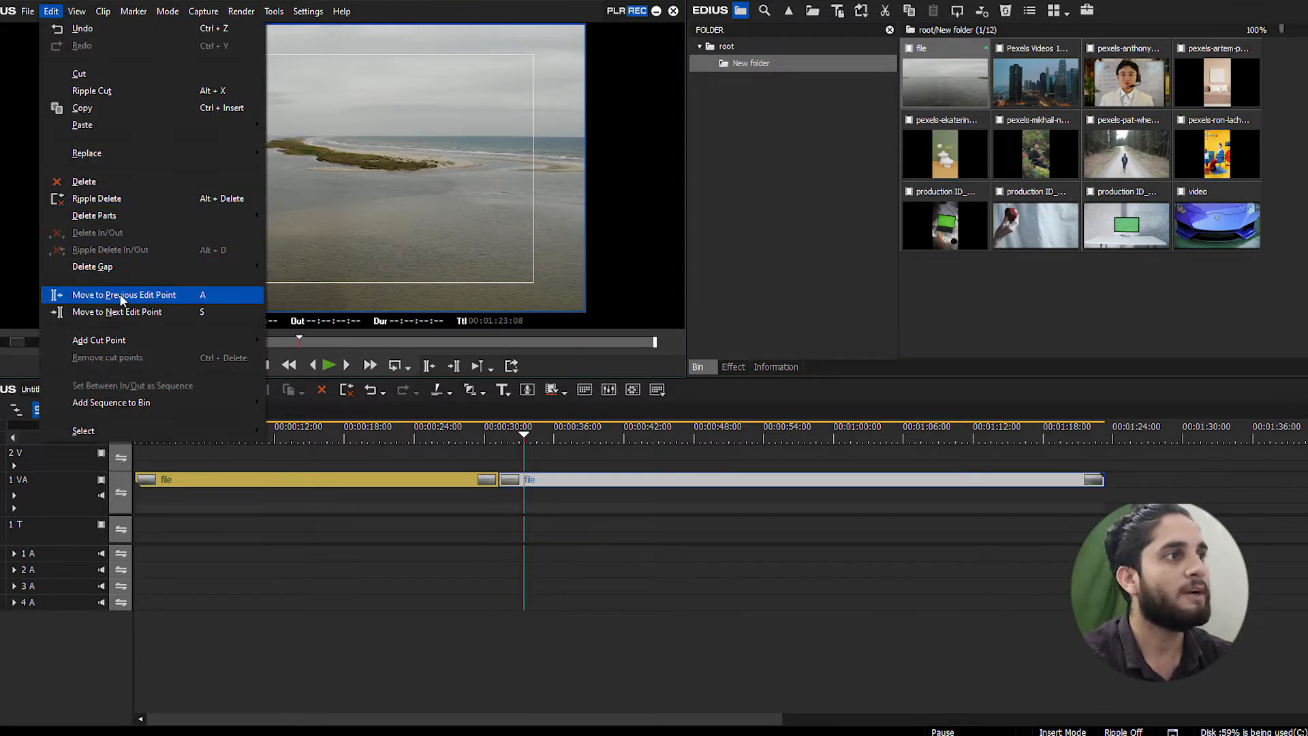
{"action": "mouse_move", "coordinate": [119, 340]}
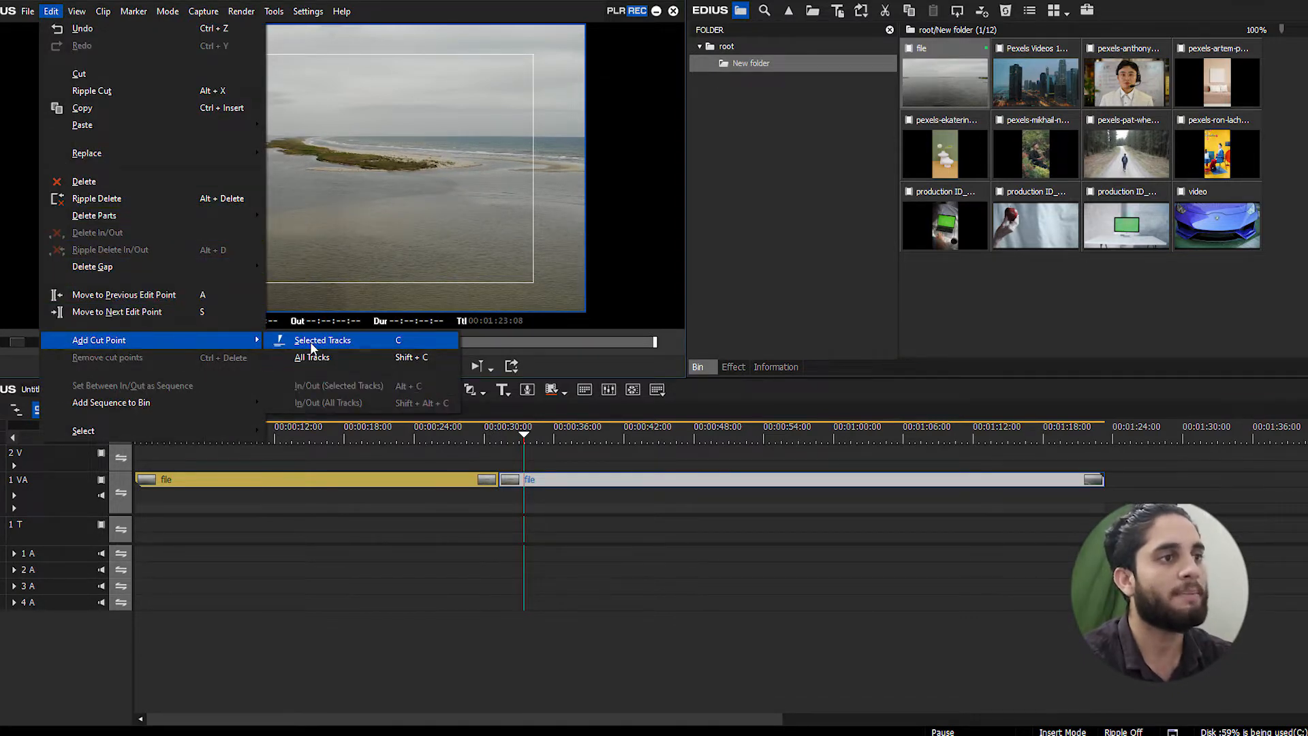
{"action": "left_click", "coordinate": [441, 572]}
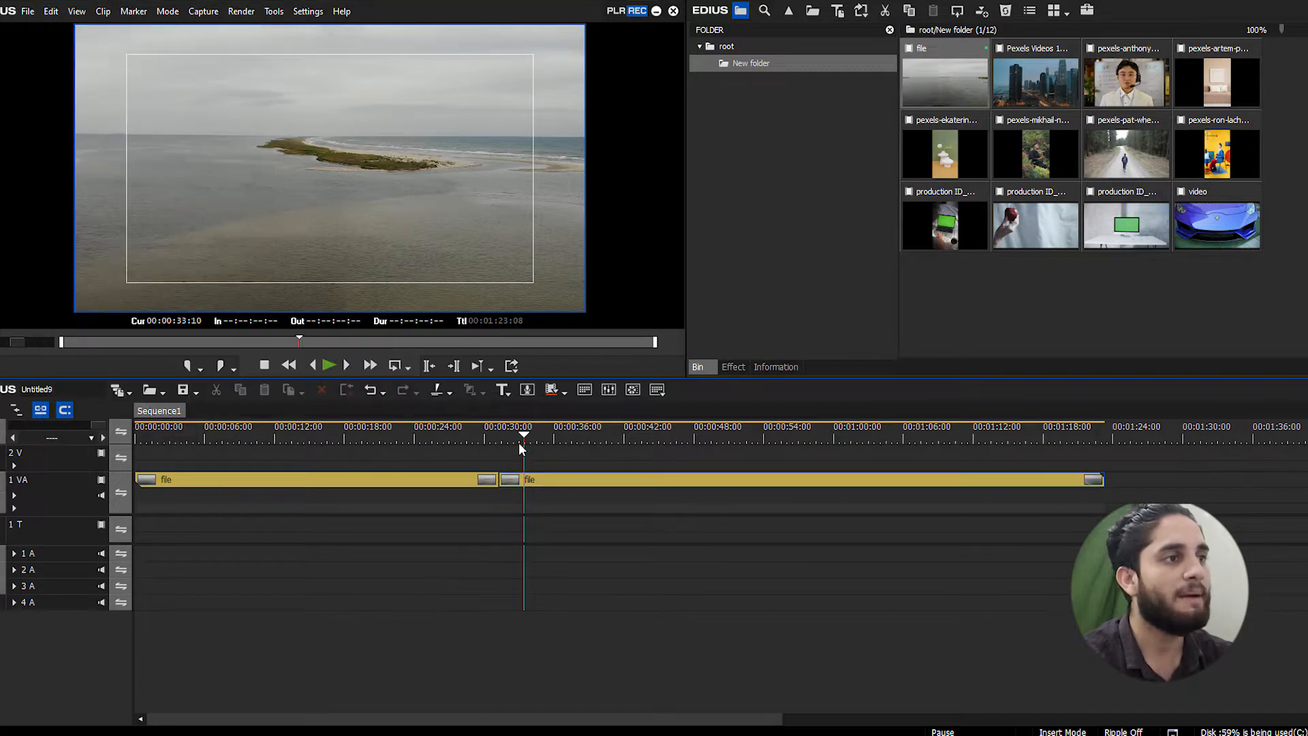
Split the first piece of the "file" clip at 00:00:20:20
{"action": "left_click_drag", "start_coordinate": [520, 446], "coordinate": [379, 430]}
{"action": "left_click", "coordinate": [385, 479]}
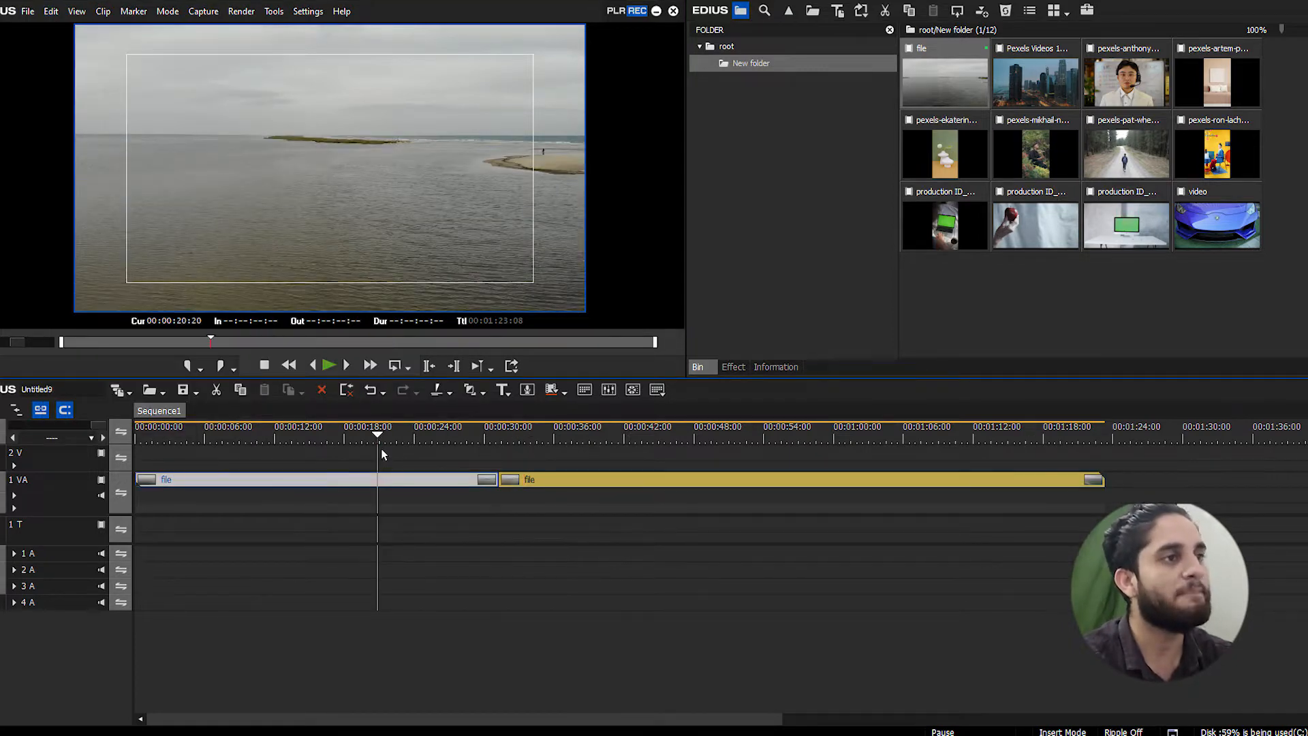
{"action": "key", "text": "c"}
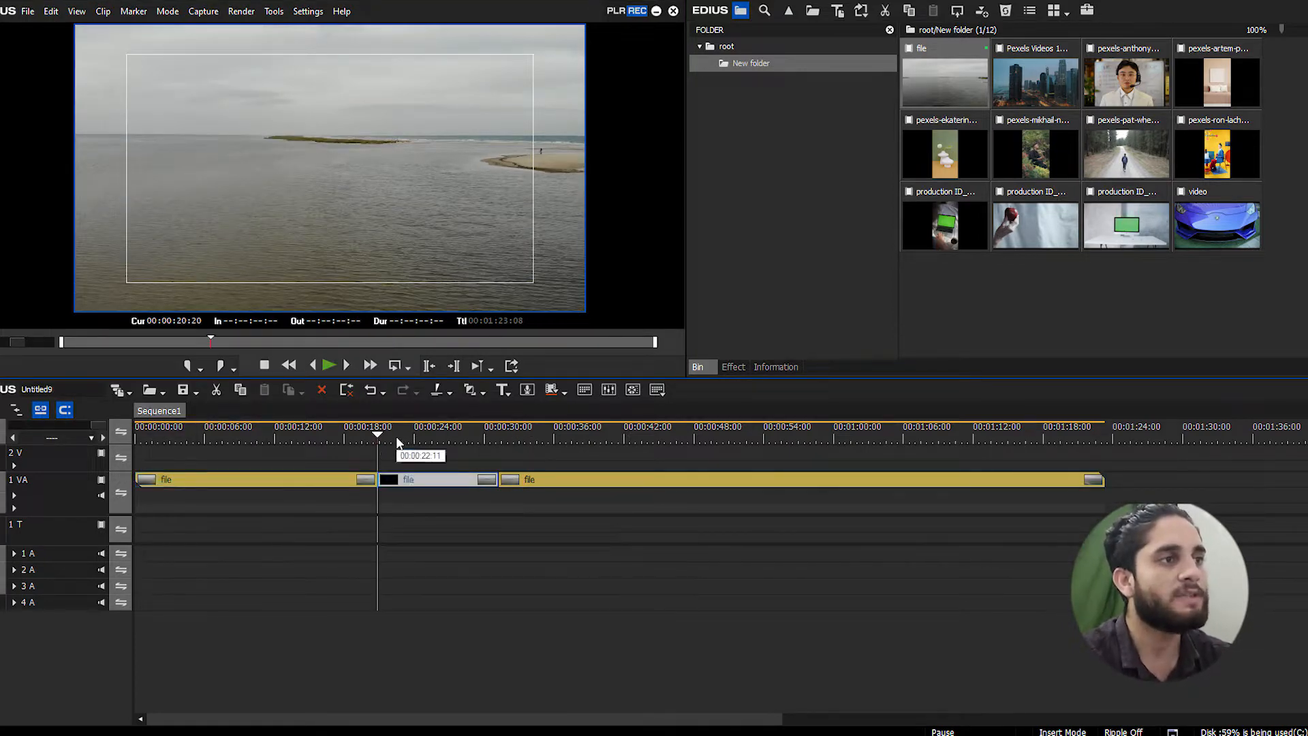
Split the short middle piece of the "file" clip once more at about 28 seconds
{"action": "mouse_move", "coordinate": [397, 440]}
{"action": "left_mouse_down"}
{"action": "mouse_move", "coordinate": [418, 438]}
{"action": "mouse_move", "coordinate": [375, 434]}
{"action": "mouse_move", "coordinate": [472, 436]}
{"action": "mouse_move", "coordinate": [377, 435]}
{"action": "left_mouse_up"}
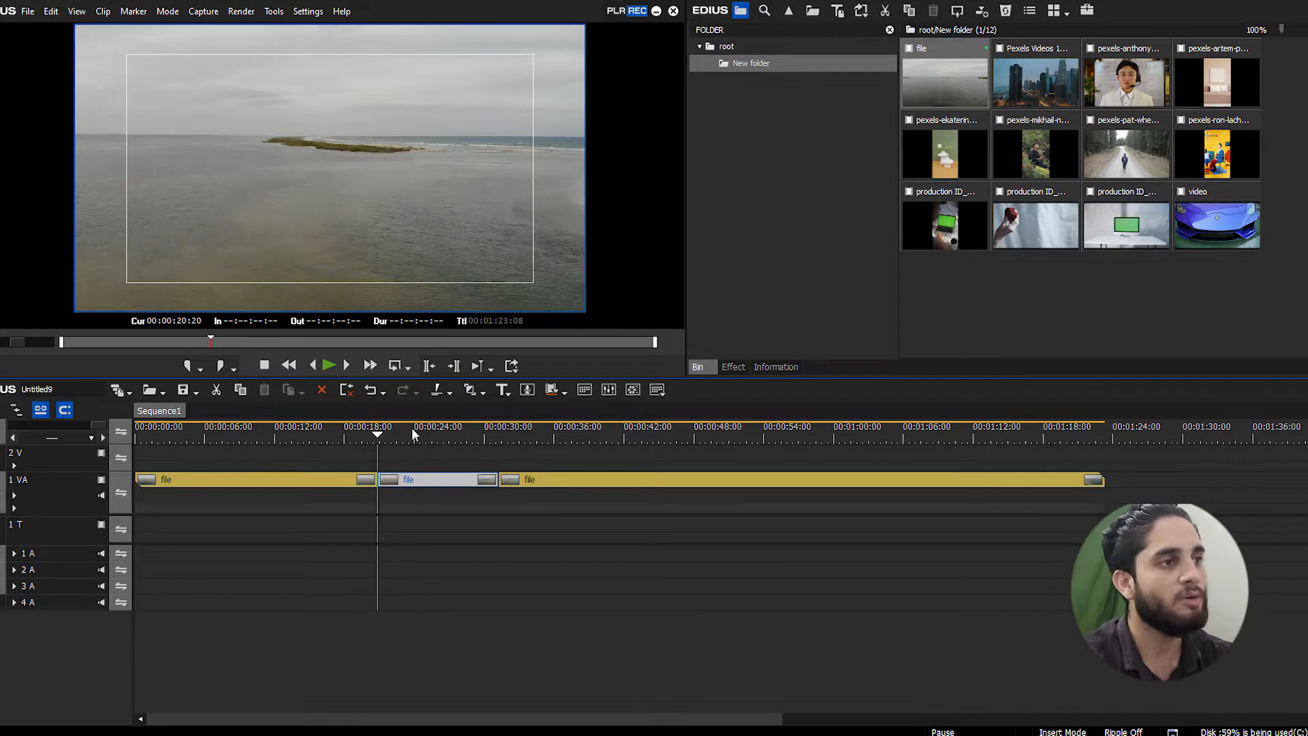
{"action": "left_click_drag", "start_coordinate": [477, 436], "coordinate": [411, 438]}
{"action": "scroll", "coordinate": [444, 436], "scroll_direction": "down", "scroll_amount": 1}
Place the Pexels Videos 1826896 clip on the 1 VA track after the "file" pieces, leaving a gap before it
{"action": "left_click", "coordinate": [475, 438]}
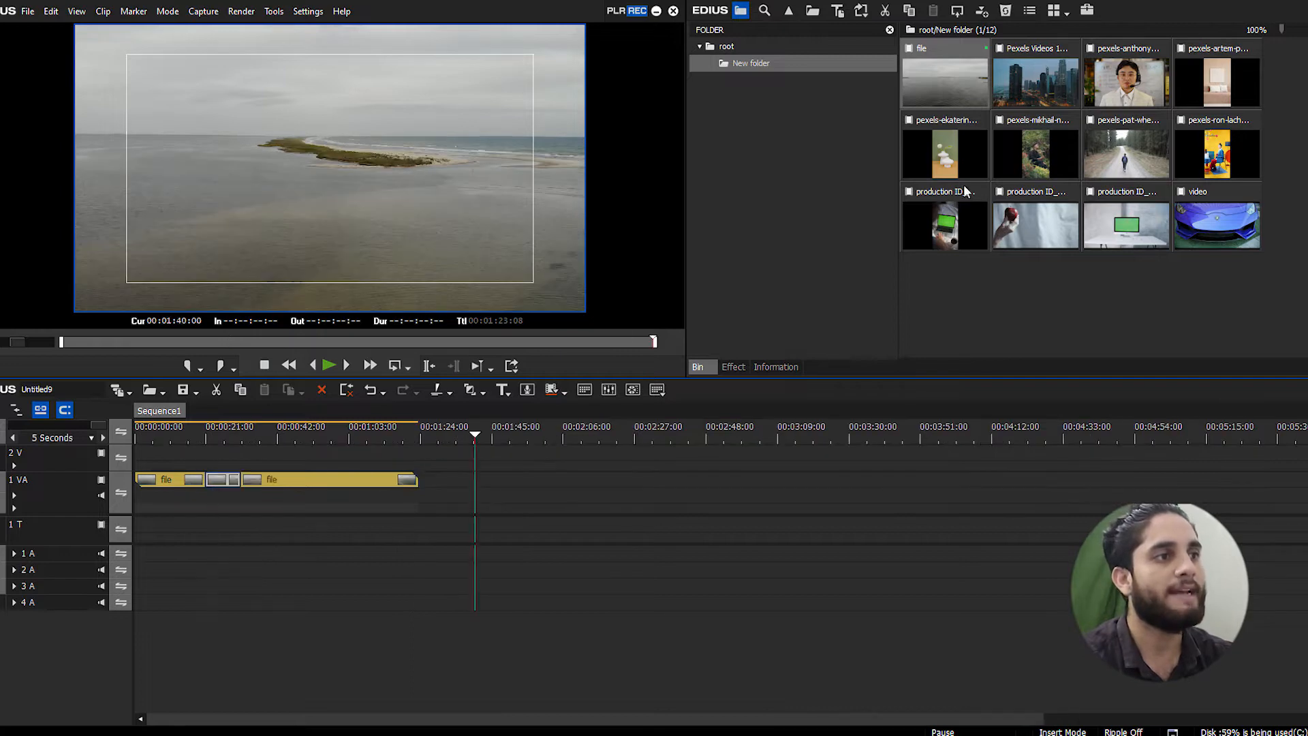
{"action": "left_click_drag", "start_coordinate": [1023, 84], "coordinate": [582, 459]}
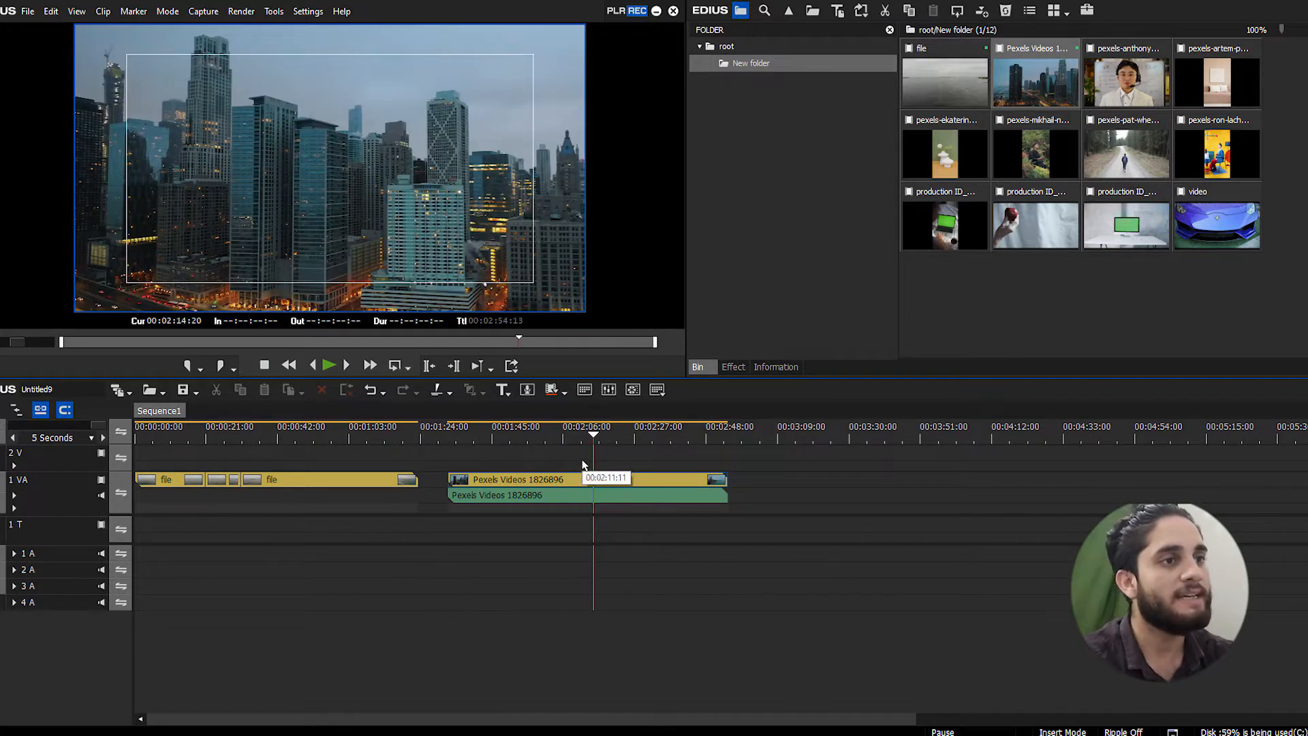
{"action": "left_click_drag", "start_coordinate": [580, 511], "coordinate": [580, 522]}
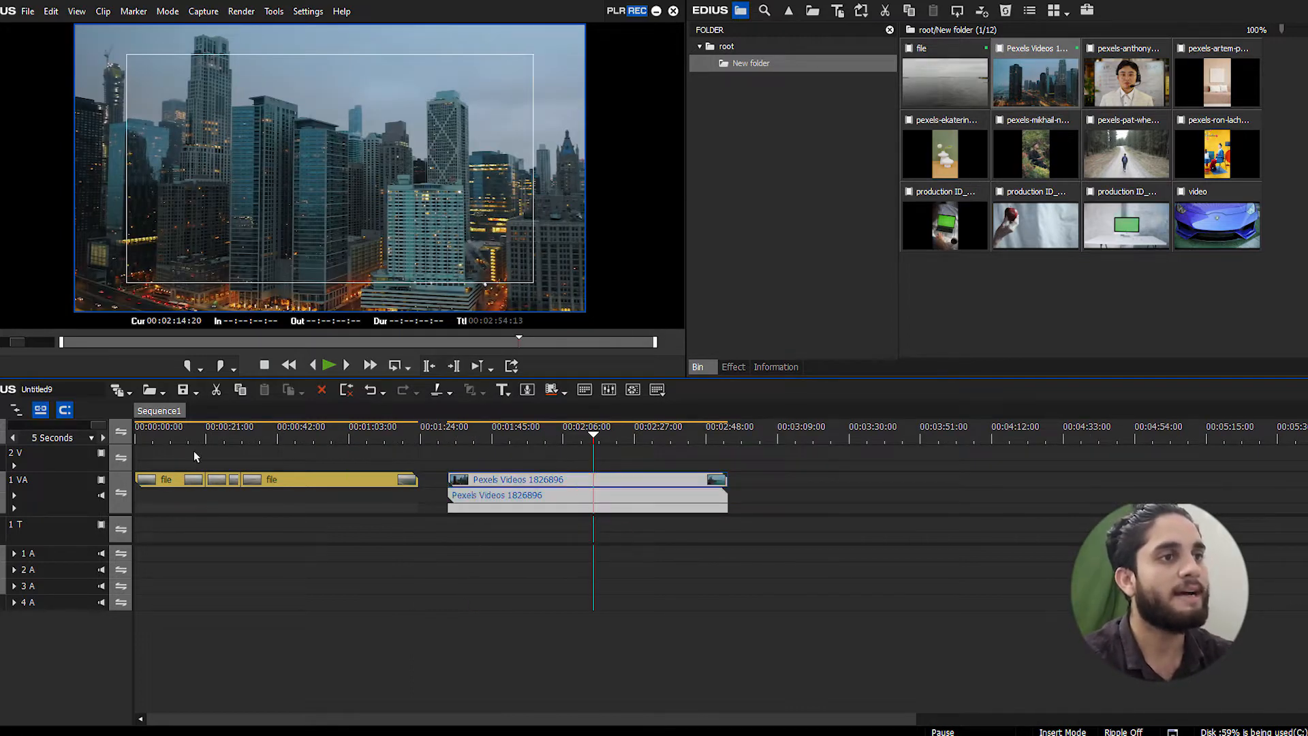
Cut the Pexels Videos 1826896 clip and paste it at the start of the timeline, ahead of the "file" pieces
{"action": "left_click_drag", "start_coordinate": [583, 495], "coordinate": [580, 513]}
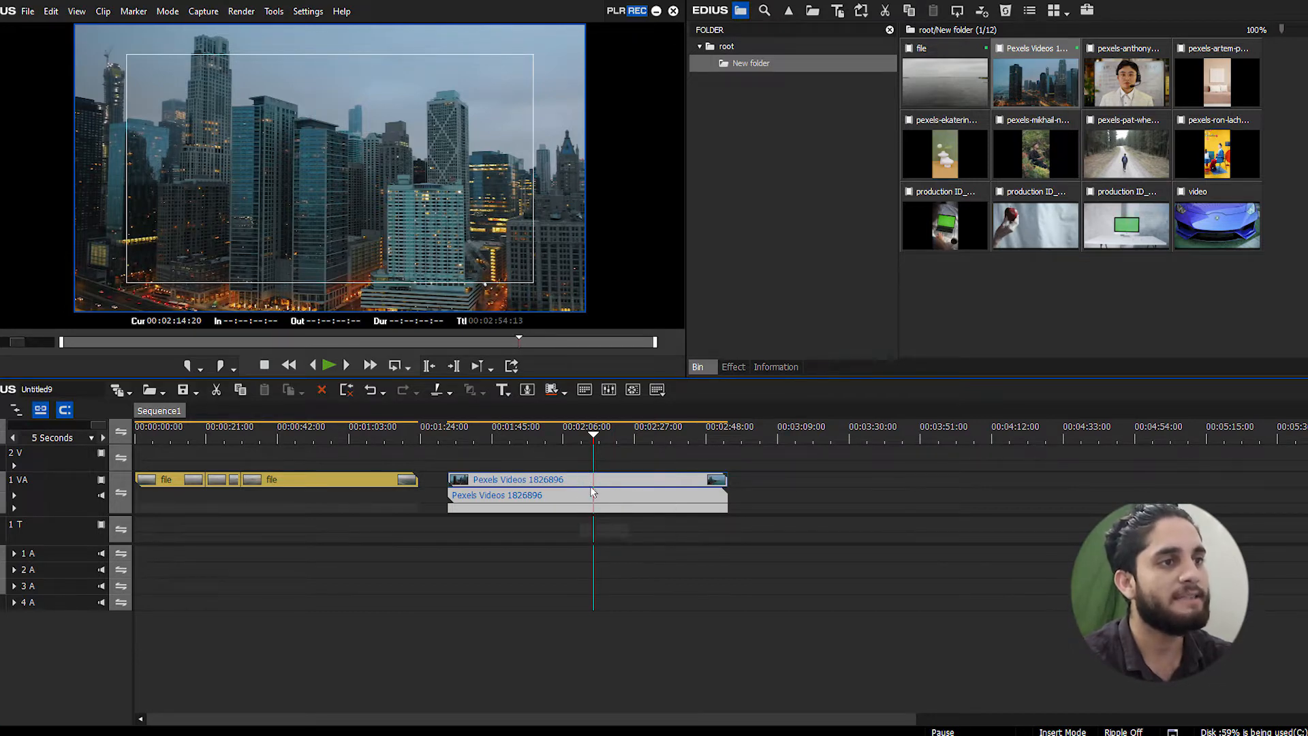
{"action": "key", "text": "Delete"}
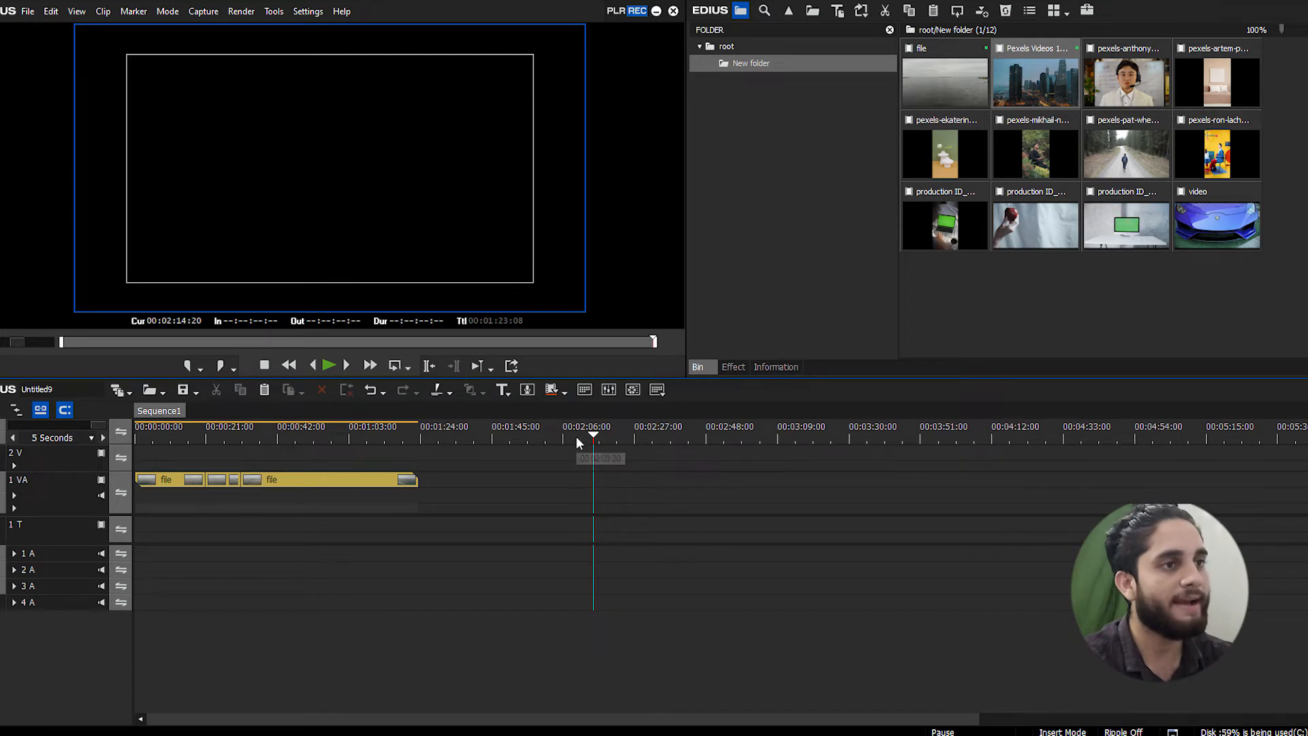
{"action": "left_click_drag", "start_coordinate": [575, 436], "coordinate": [120, 435]}
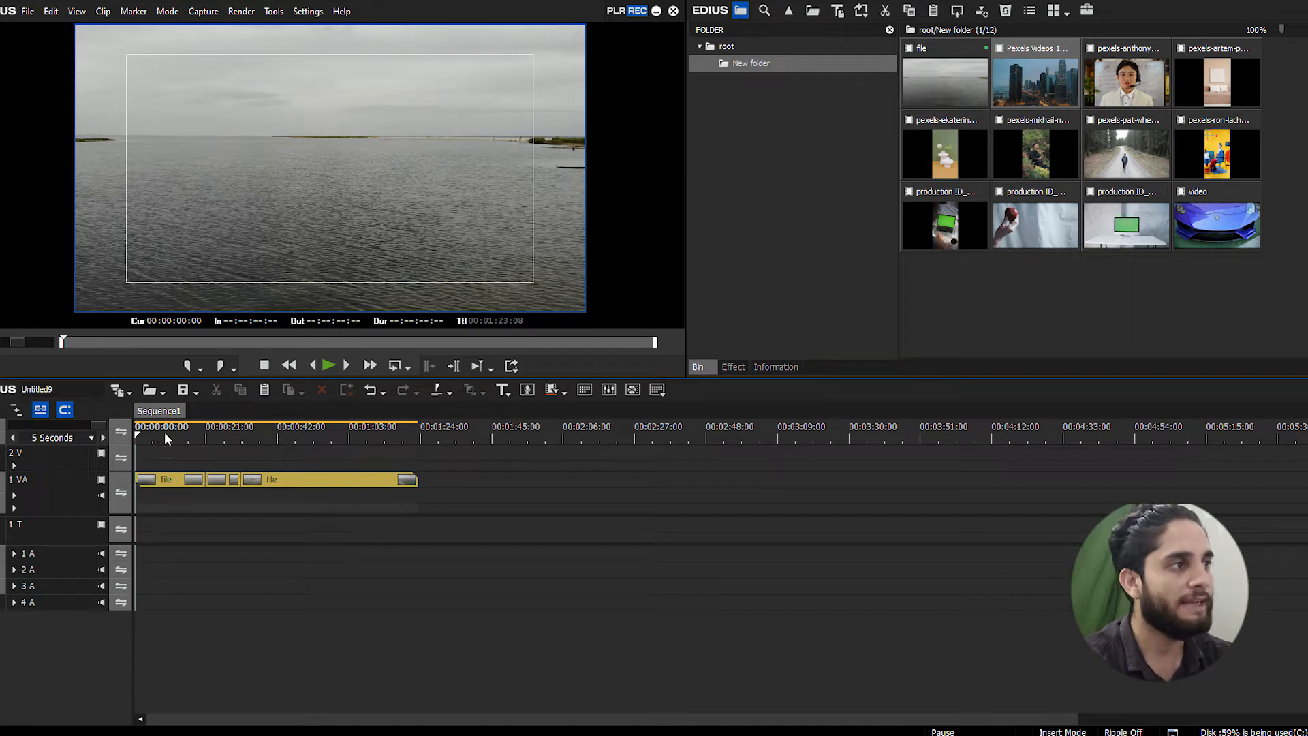
{"action": "left_click_drag", "start_coordinate": [166, 438], "coordinate": [117, 436]}
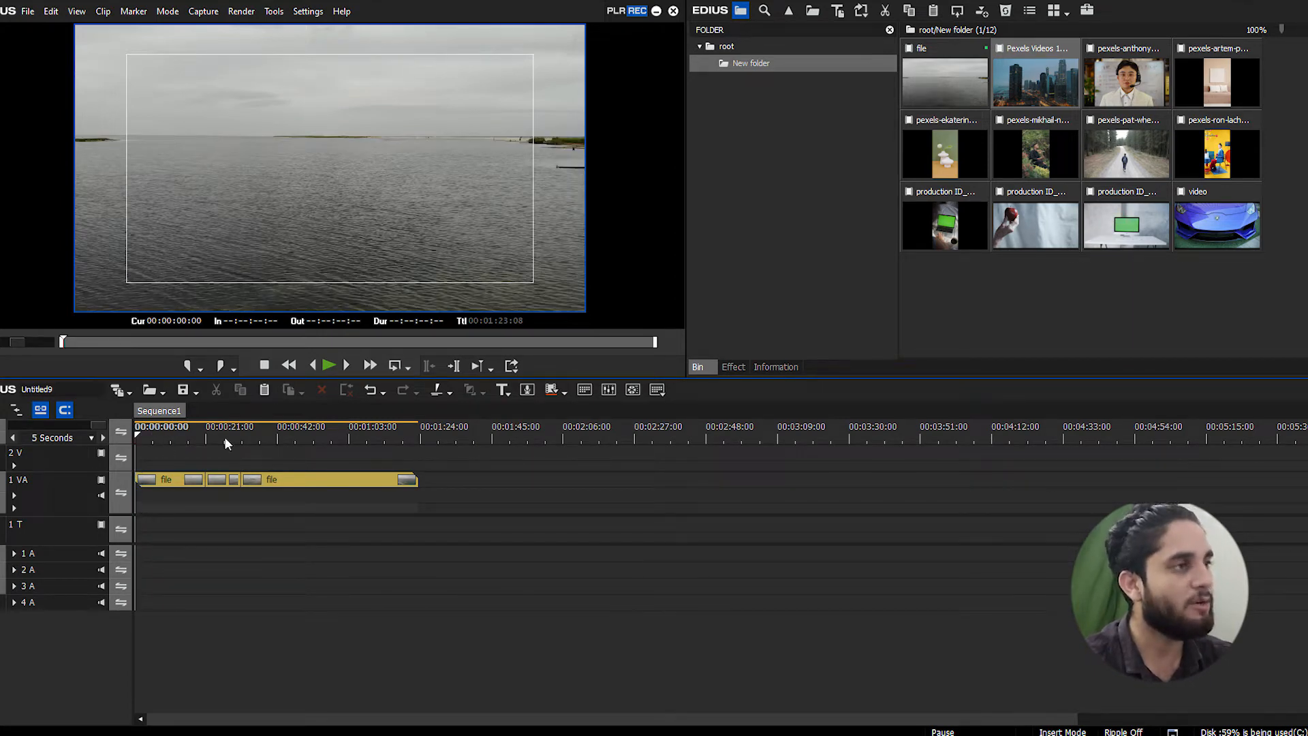
{"action": "key", "text": "ctrl+v"}
Add a sequence marker at 00:00:15:10 on the timeline
{"action": "mouse_move", "coordinate": [201, 437]}
{"action": "left_mouse_down"}
{"action": "mouse_move", "coordinate": [397, 436]}
{"action": "mouse_move", "coordinate": [189, 437]}
{"action": "left_mouse_up"}
{"action": "left_click", "coordinate": [310, 436]}
{"action": "left_click", "coordinate": [306, 434]}
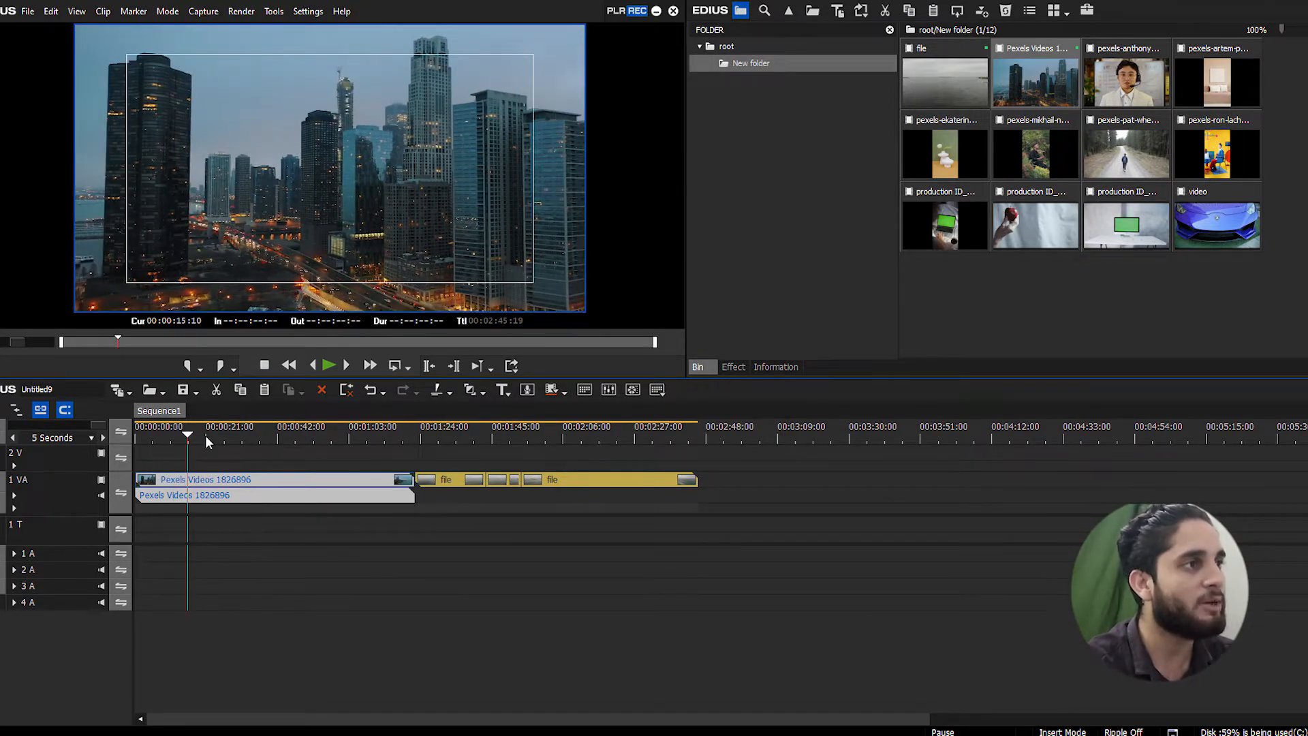
{"action": "left_click", "coordinate": [206, 436]}
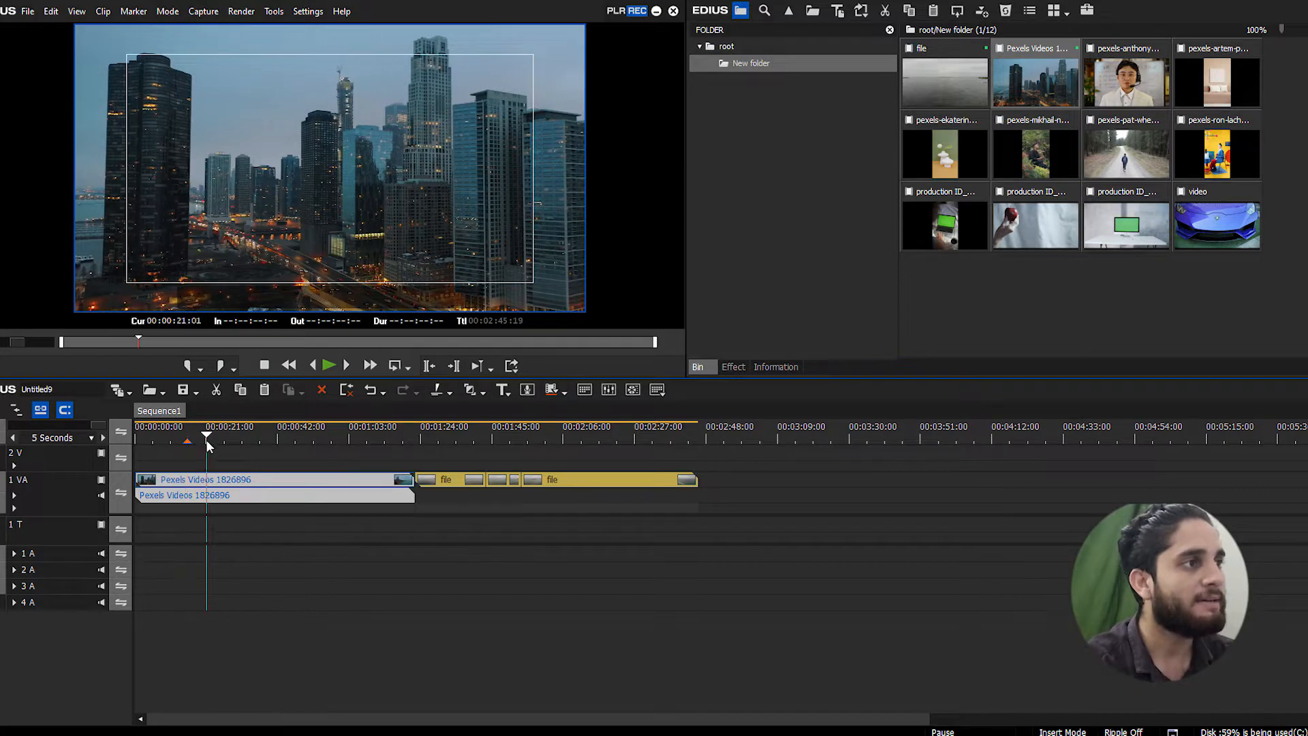
{"action": "left_click_drag", "start_coordinate": [207, 440], "coordinate": [318, 436]}
Expand the audio and mixer lanes of the 1 VA track and try placing a marker at 00:00:57:02
{"action": "left_click", "coordinate": [14, 507]}
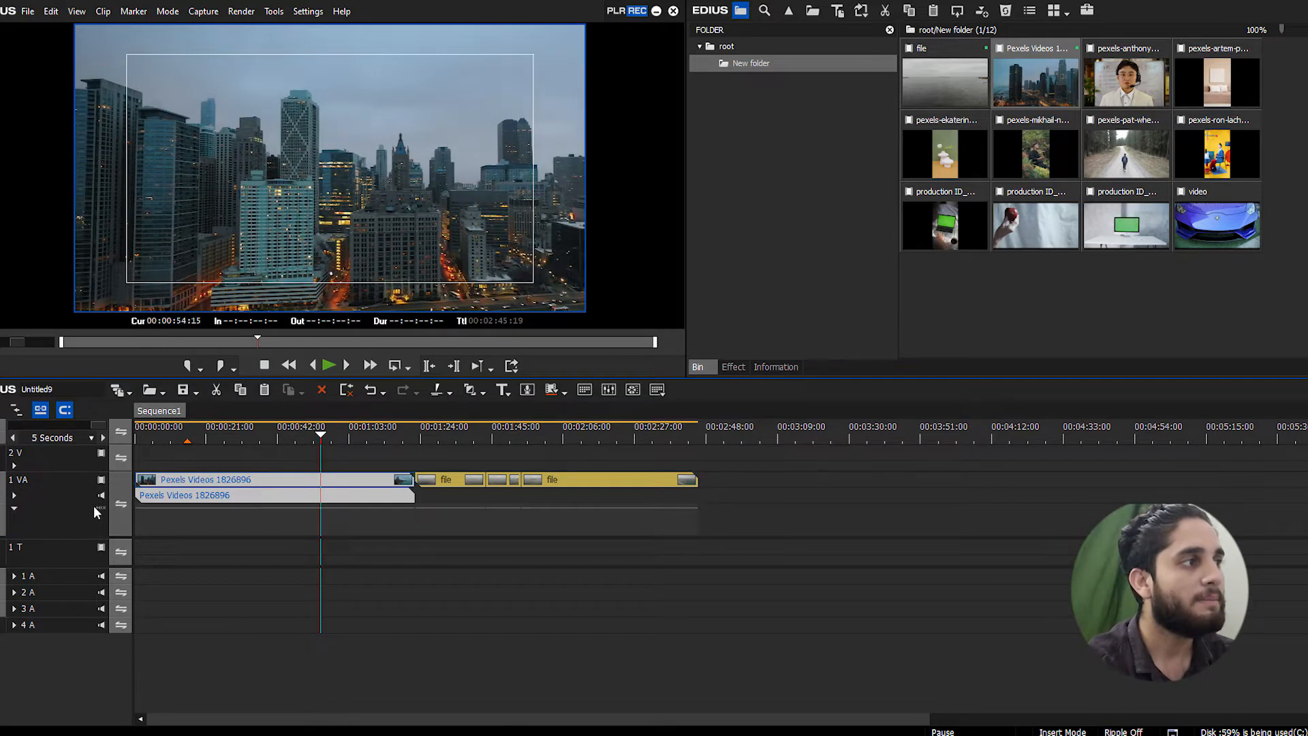
{"action": "left_click", "coordinate": [13, 495]}
{"action": "left_click", "coordinate": [261, 438]}
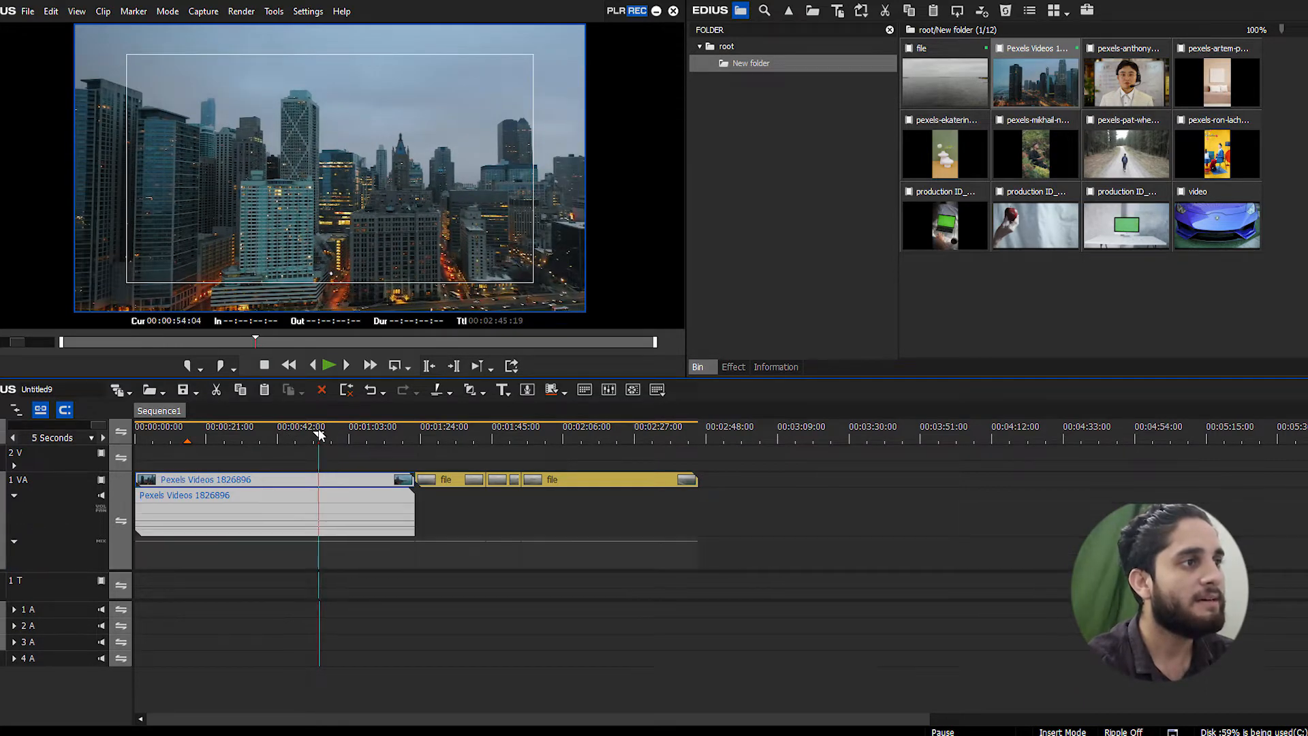
{"action": "left_click_drag", "start_coordinate": [261, 438], "coordinate": [331, 438]}
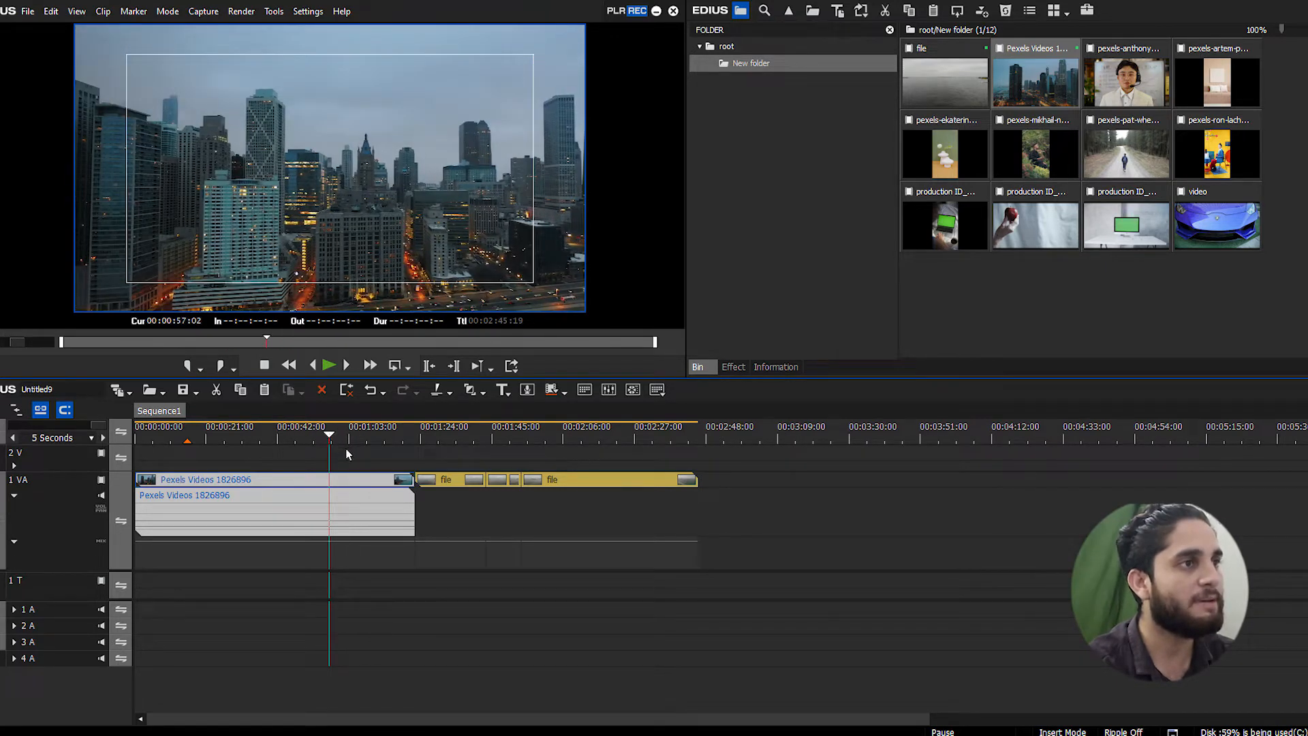
{"action": "key", "text": "v"}
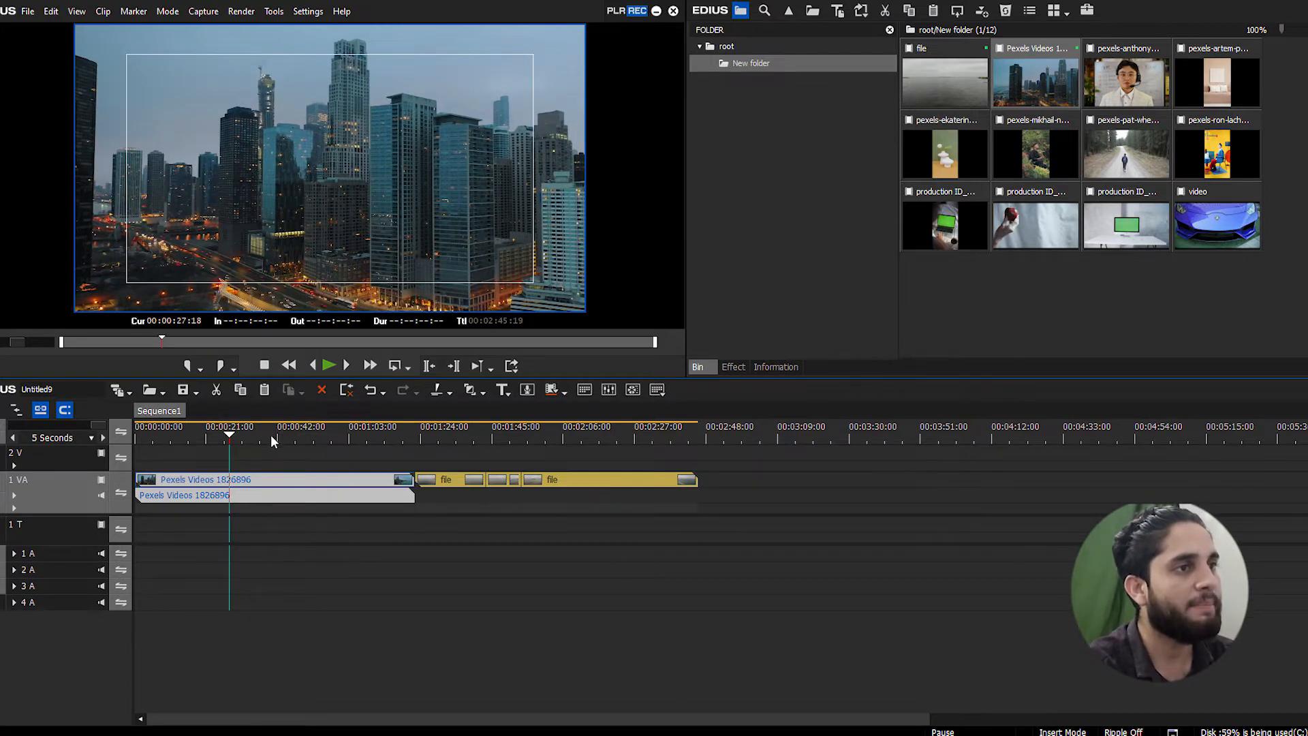
Append the clip of the man with a headset and the vertical room clip to the end of the 1 VA track
{"action": "left_click", "coordinate": [309, 437]}
{"action": "left_click_drag", "start_coordinate": [318, 432], "coordinate": [135, 441]}
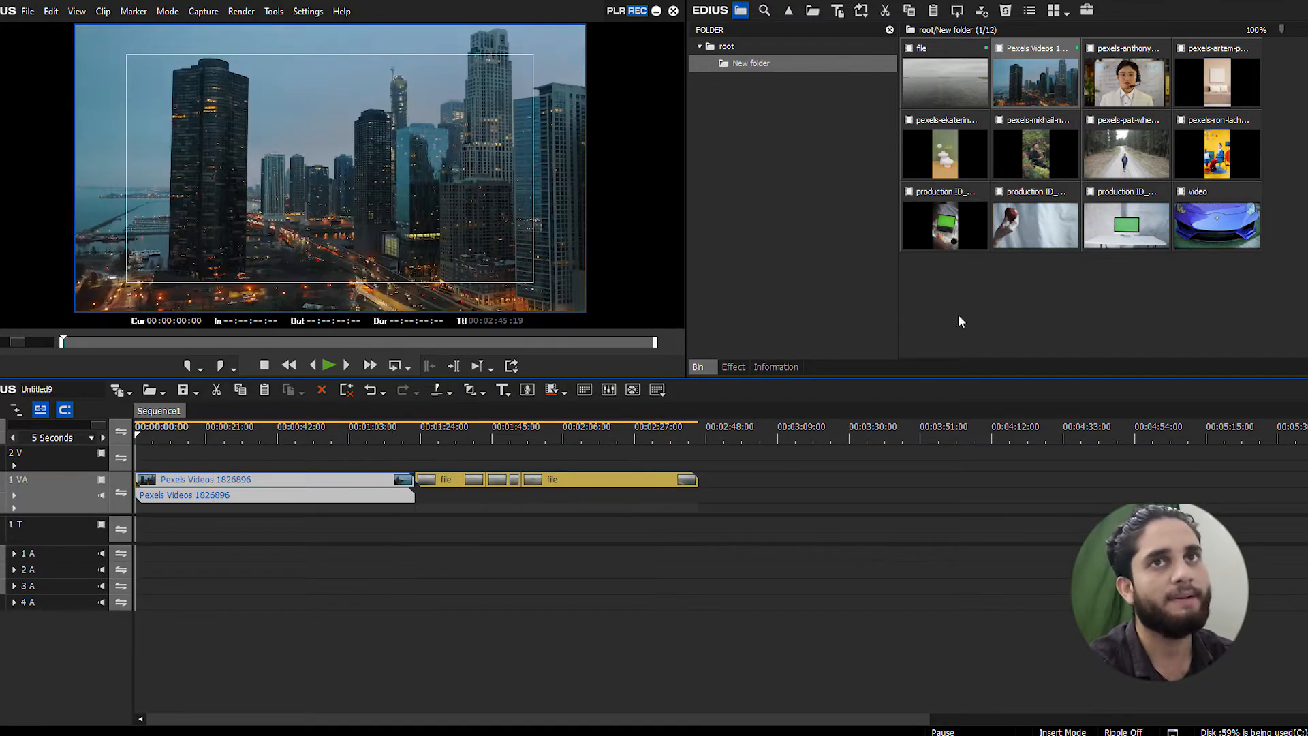
{"action": "left_click_drag", "start_coordinate": [1124, 72], "coordinate": [709, 480]}
{"action": "left_click", "coordinate": [719, 433]}
{"action": "left_click_drag", "start_coordinate": [1218, 81], "coordinate": [744, 492]}
Delete the "file" pieces after the first one and extend the first piece to fill the gap before the headset clip
{"action": "left_click", "coordinate": [374, 439]}
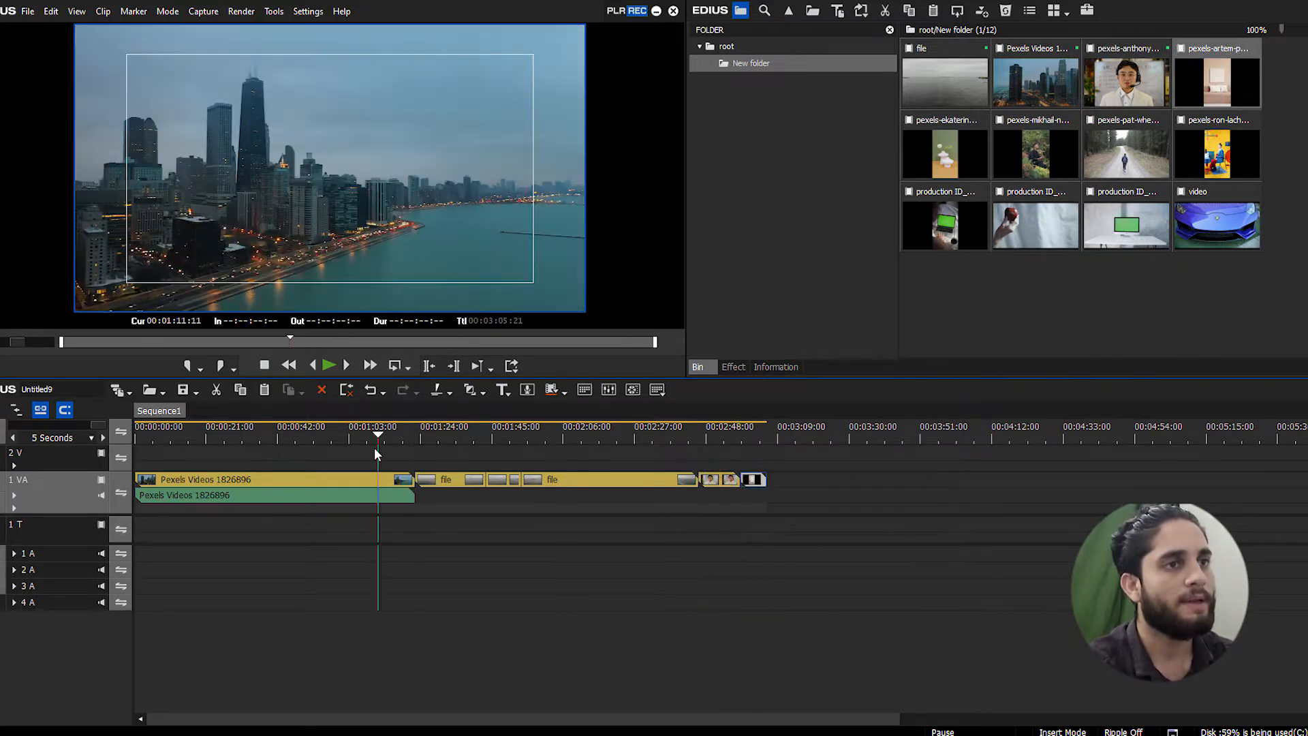
{"action": "left_click_drag", "start_coordinate": [507, 465], "coordinate": [628, 514]}
{"action": "key", "text": "Delete"}
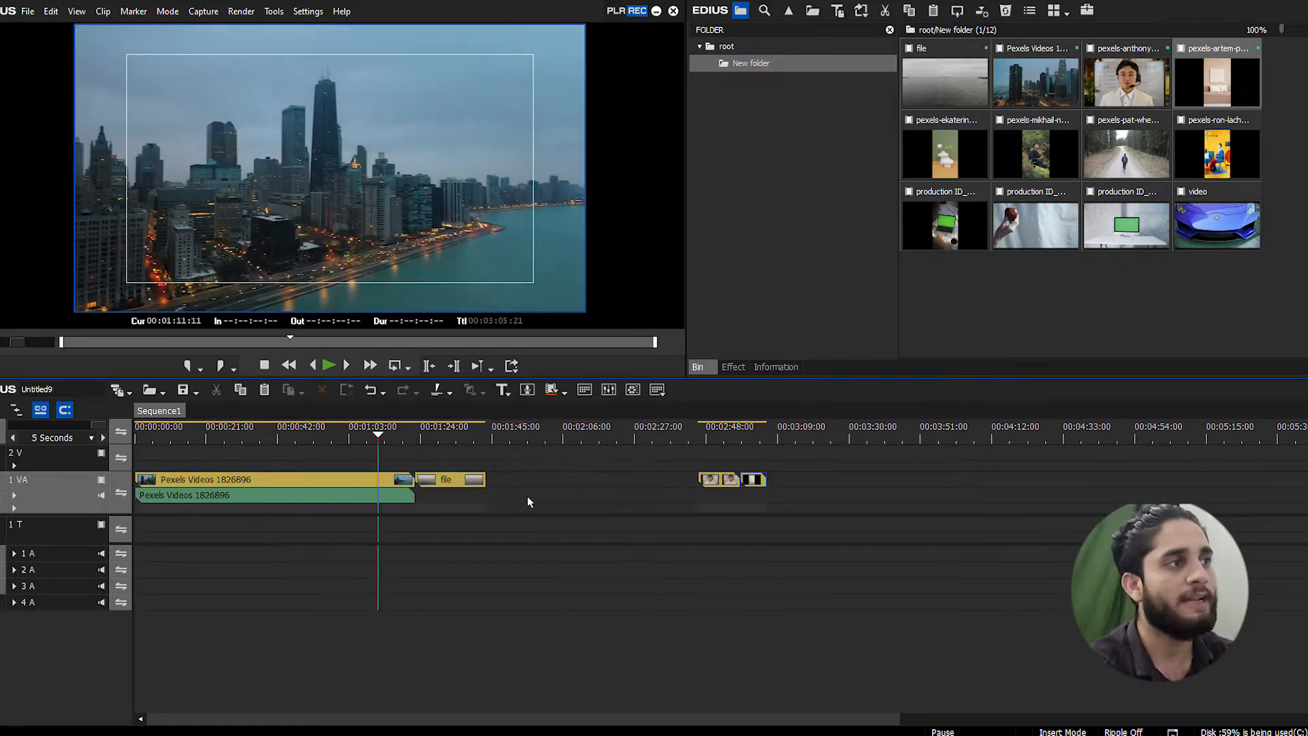
{"action": "left_click_drag", "start_coordinate": [482, 485], "coordinate": [697, 485]}
Move the playhead to the timeline start and on to the cut between the city clip and the "file" clip at 00:01:22:11
{"action": "left_click", "coordinate": [137, 441]}
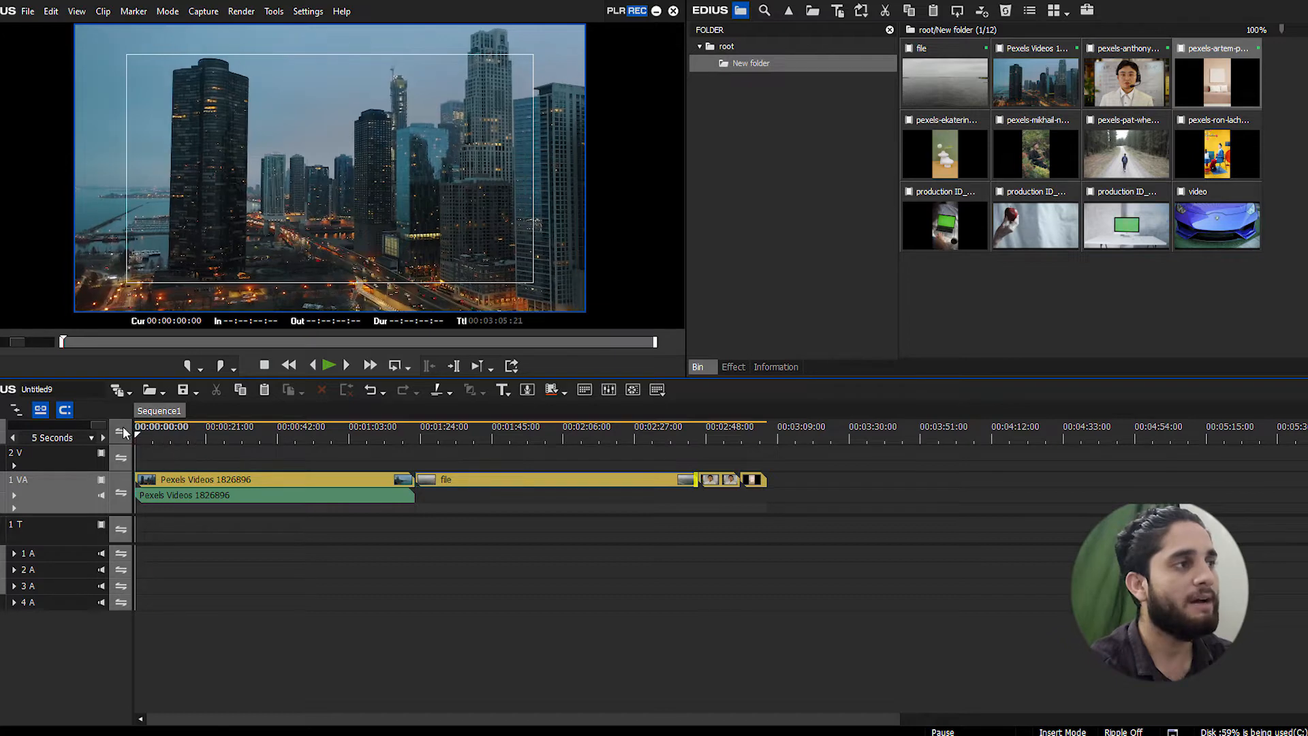
{"action": "left_click", "coordinate": [165, 439]}
{"action": "left_click_drag", "start_coordinate": [164, 437], "coordinate": [127, 438]}
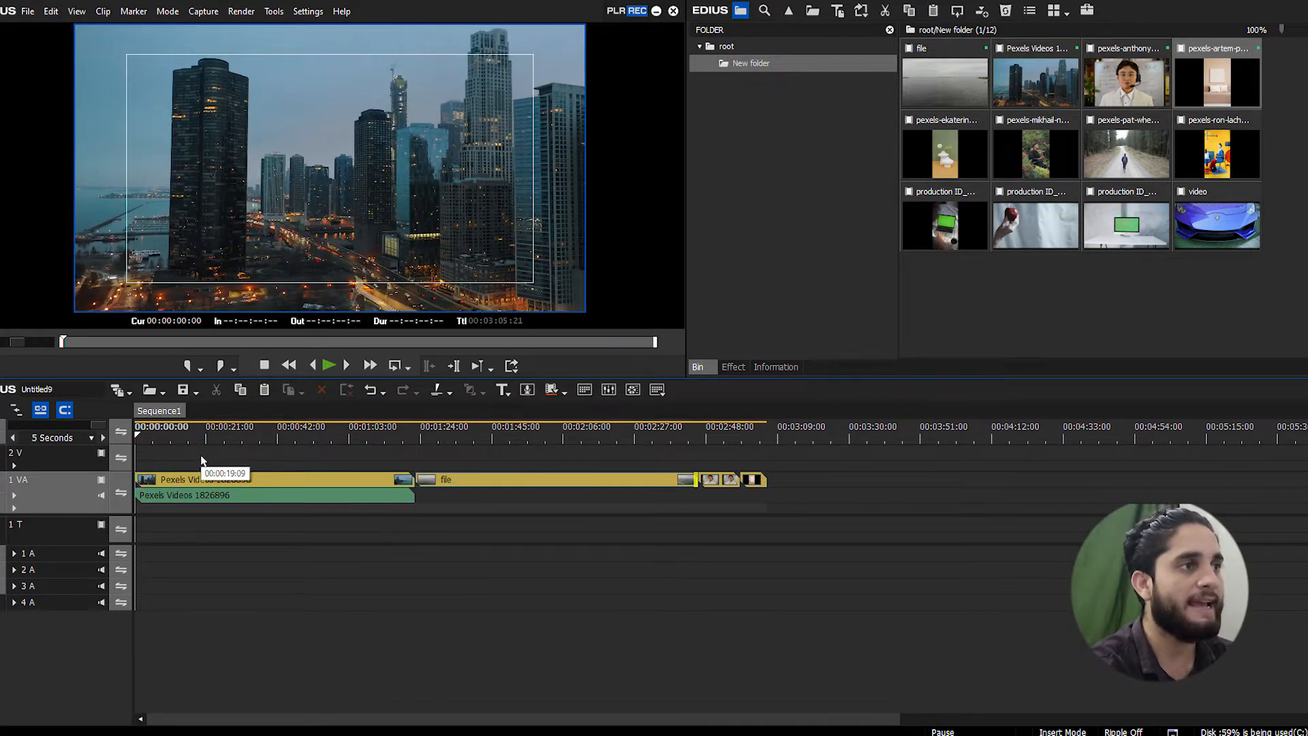
{"action": "left_click", "coordinate": [417, 436]}
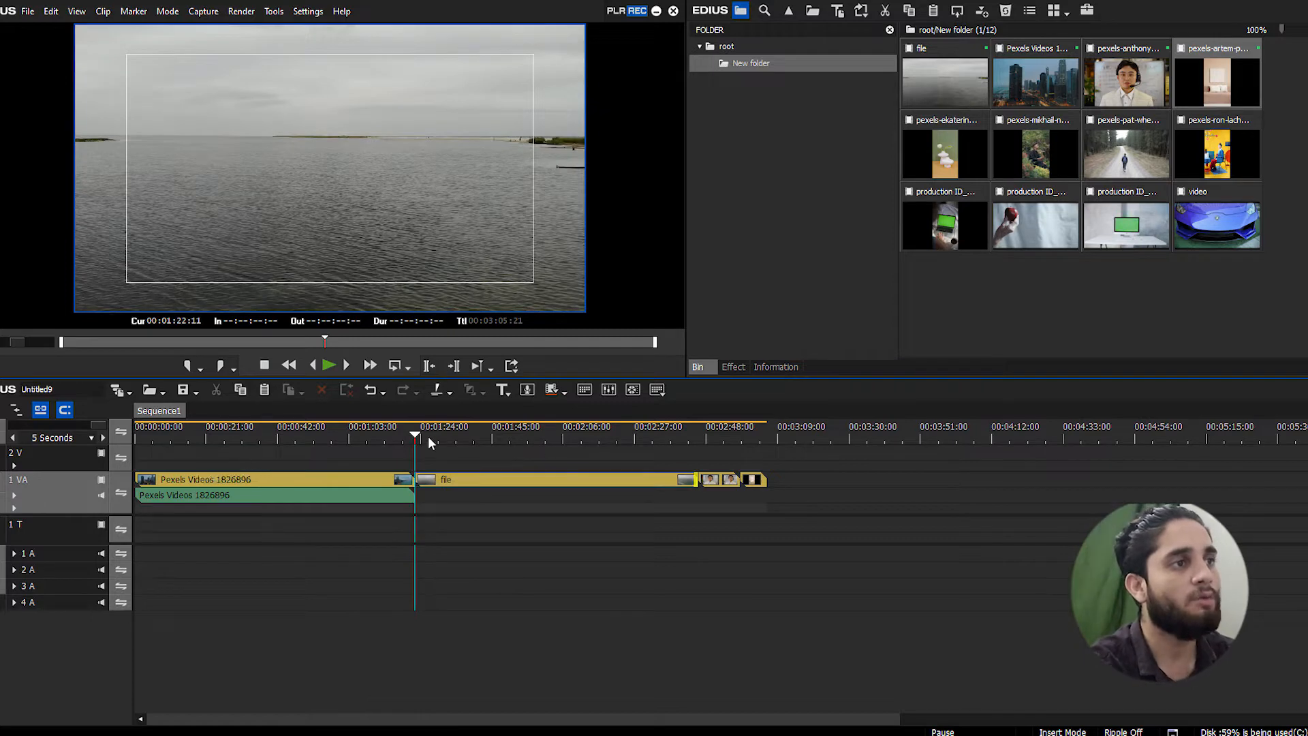
{"action": "left_click", "coordinate": [454, 437]}
{"action": "left_click_drag", "start_coordinate": [453, 437], "coordinate": [427, 441]}
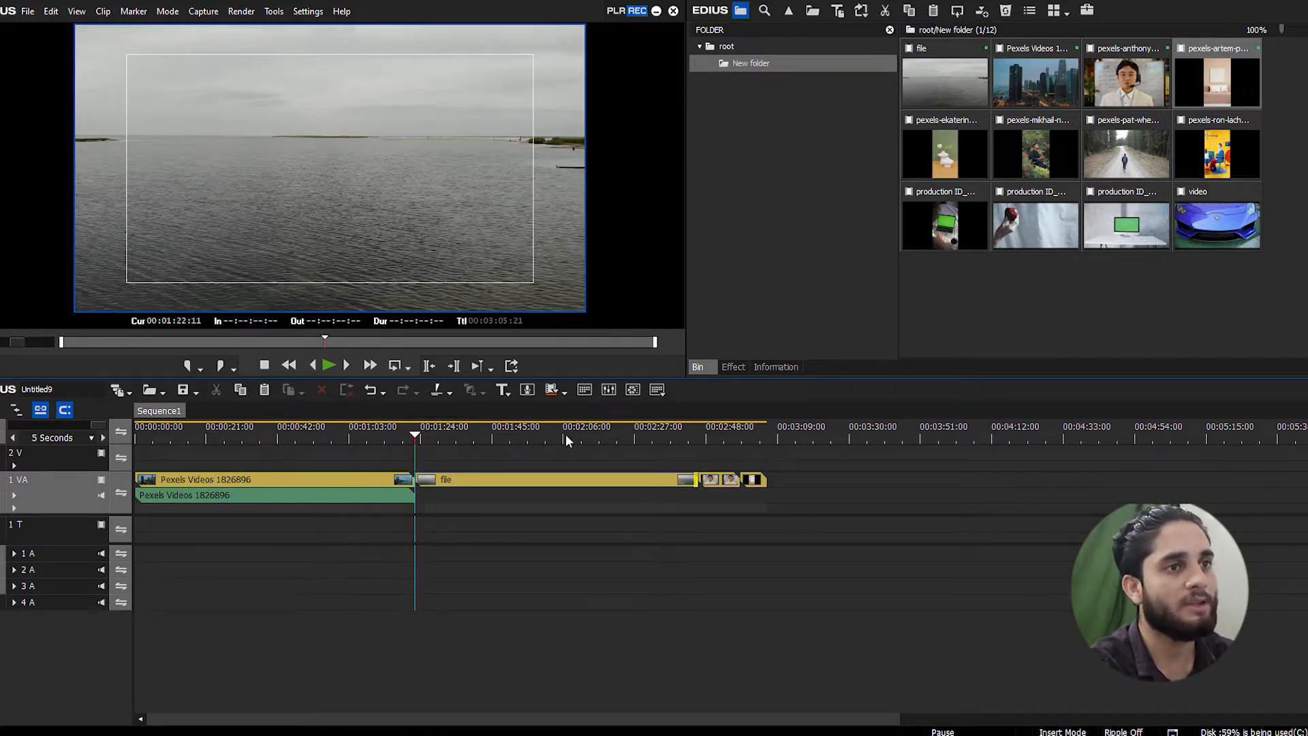
Jump the playhead back and forth between the edit points of the clips on the 1 VA track
{"action": "key", "text": "s"}
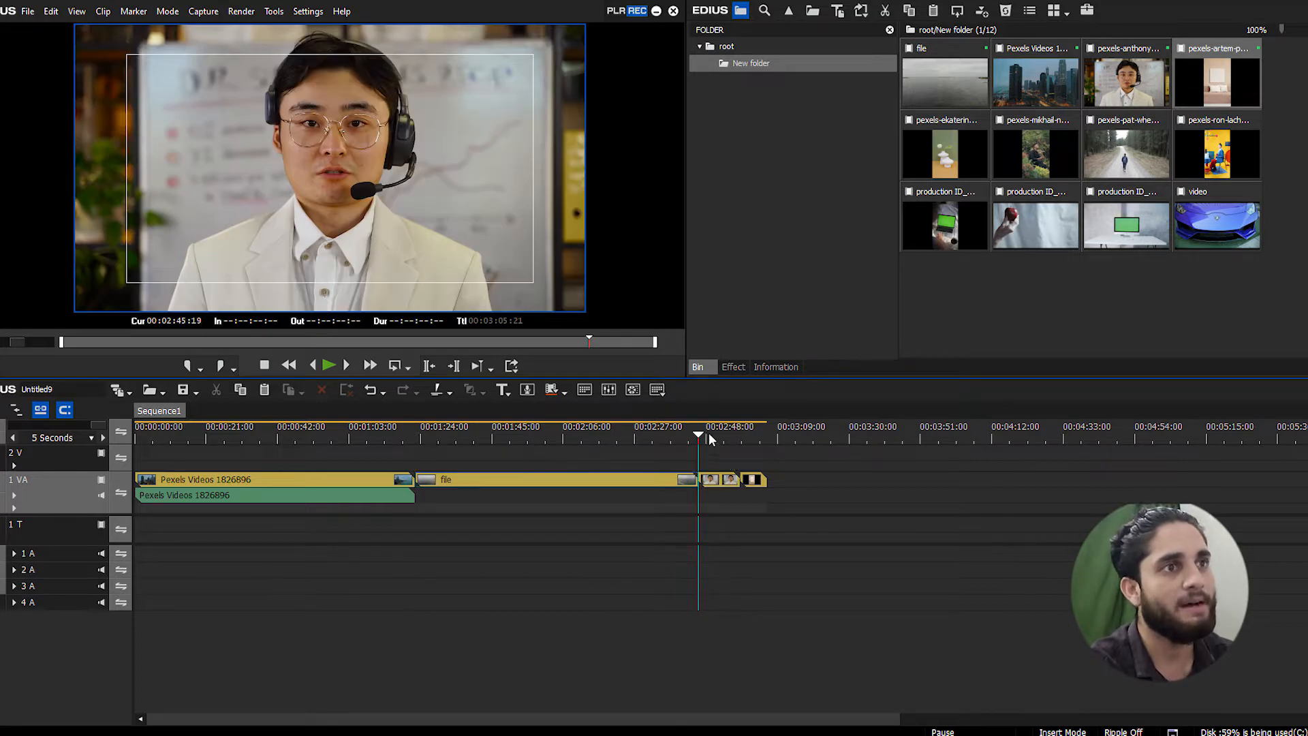
{"action": "key", "text": "a"}
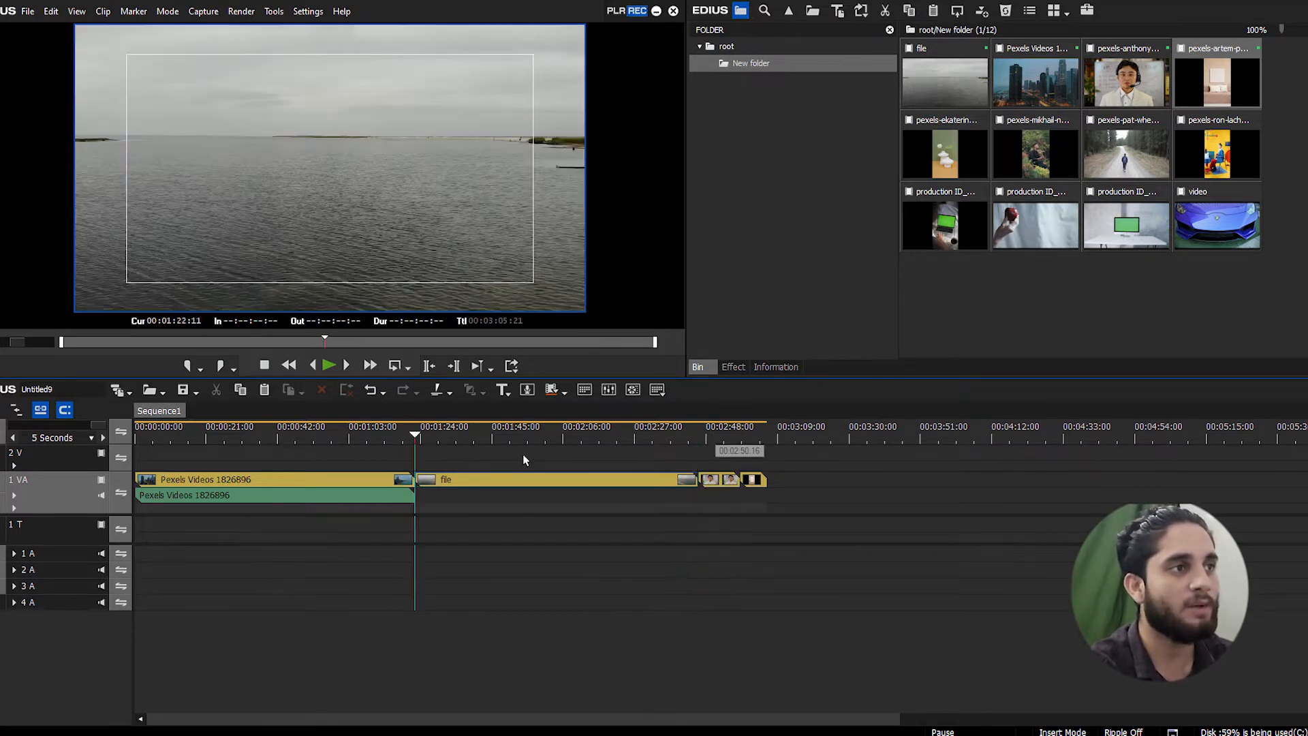
{"action": "key", "text": "a"}
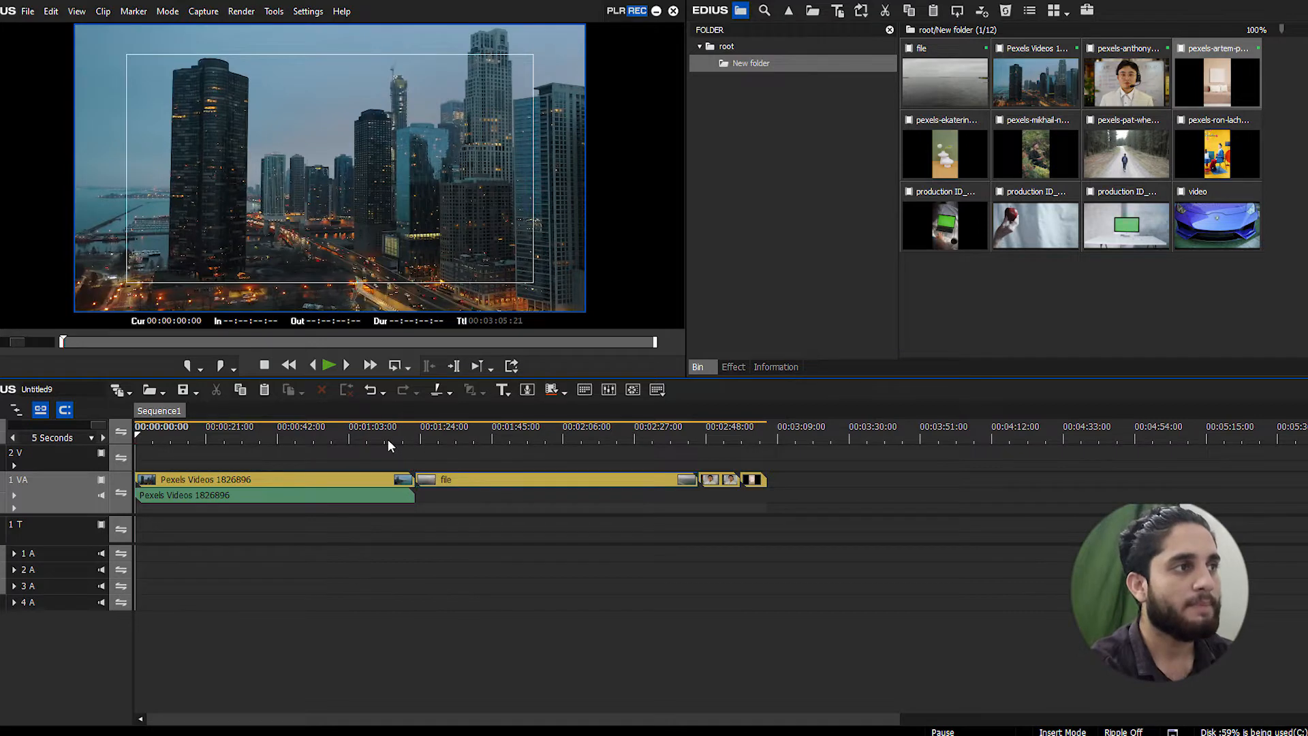
{"action": "key", "text": "s"}
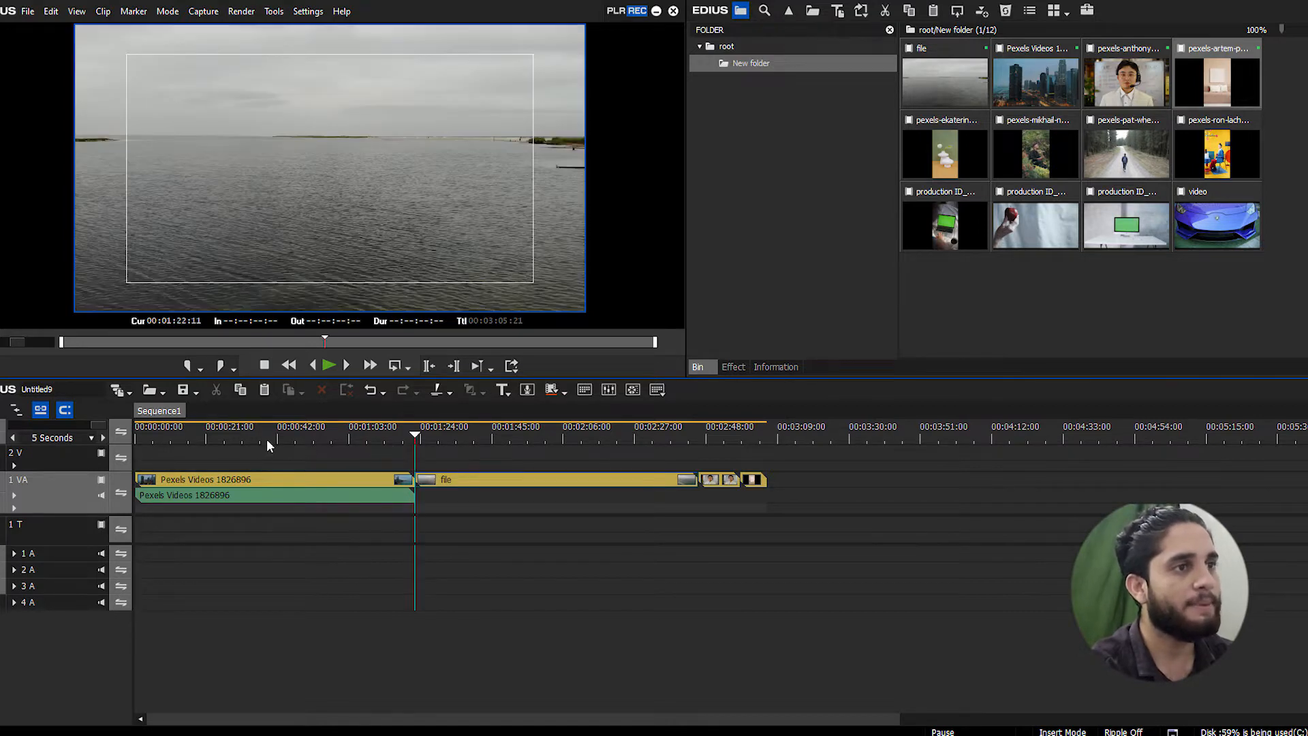
{"action": "key", "text": "a"}
{"action": "key", "text": "s"}
{"action": "key", "text": "s"}
{"action": "key", "text": "a"}
{"action": "key", "text": "a"}
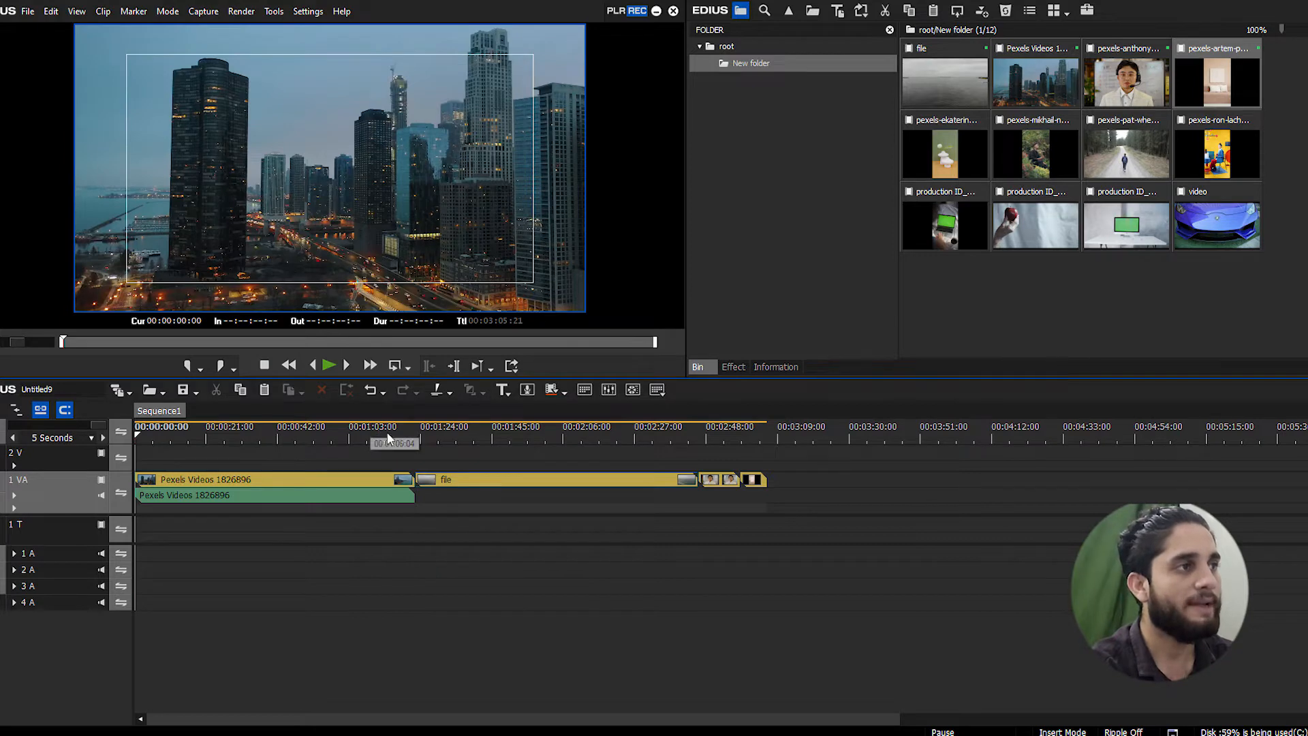
{"action": "left_click", "coordinate": [415, 434]}
{"action": "key", "text": "s"}
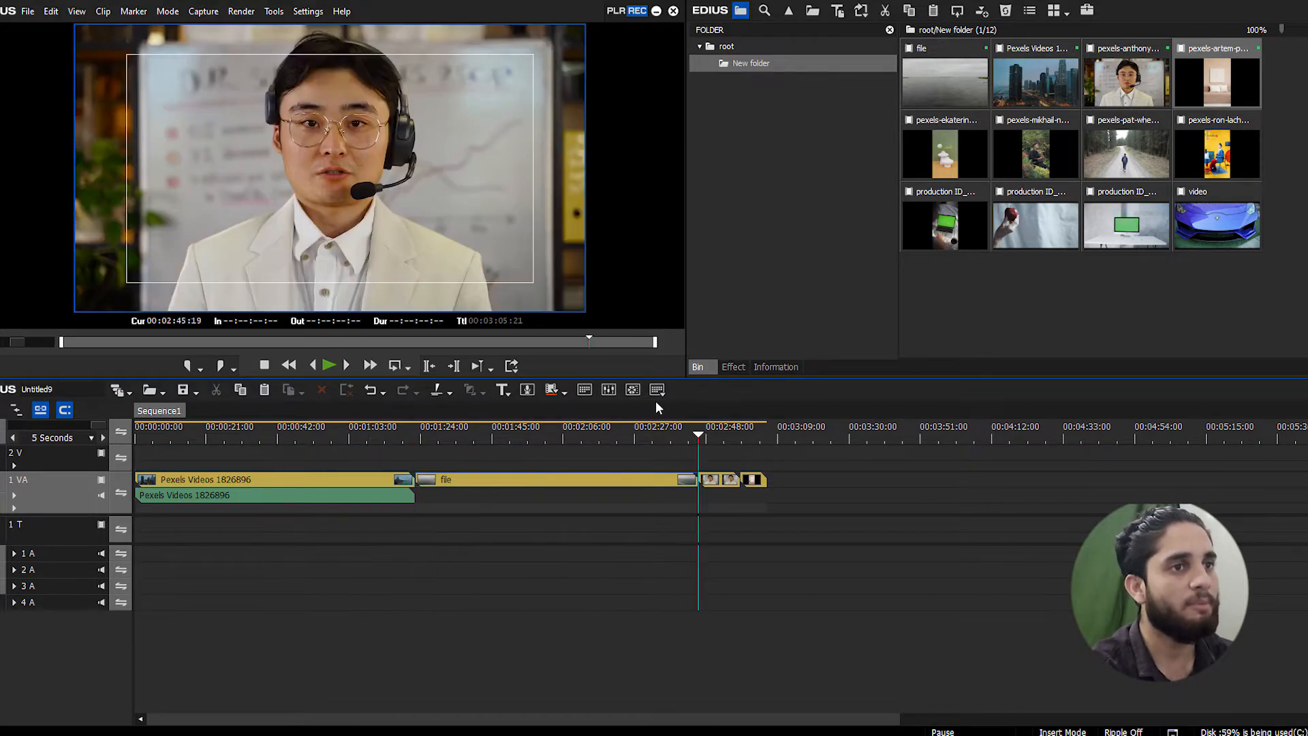
{"action": "key", "text": "a"}
{"action": "key", "text": "a"}
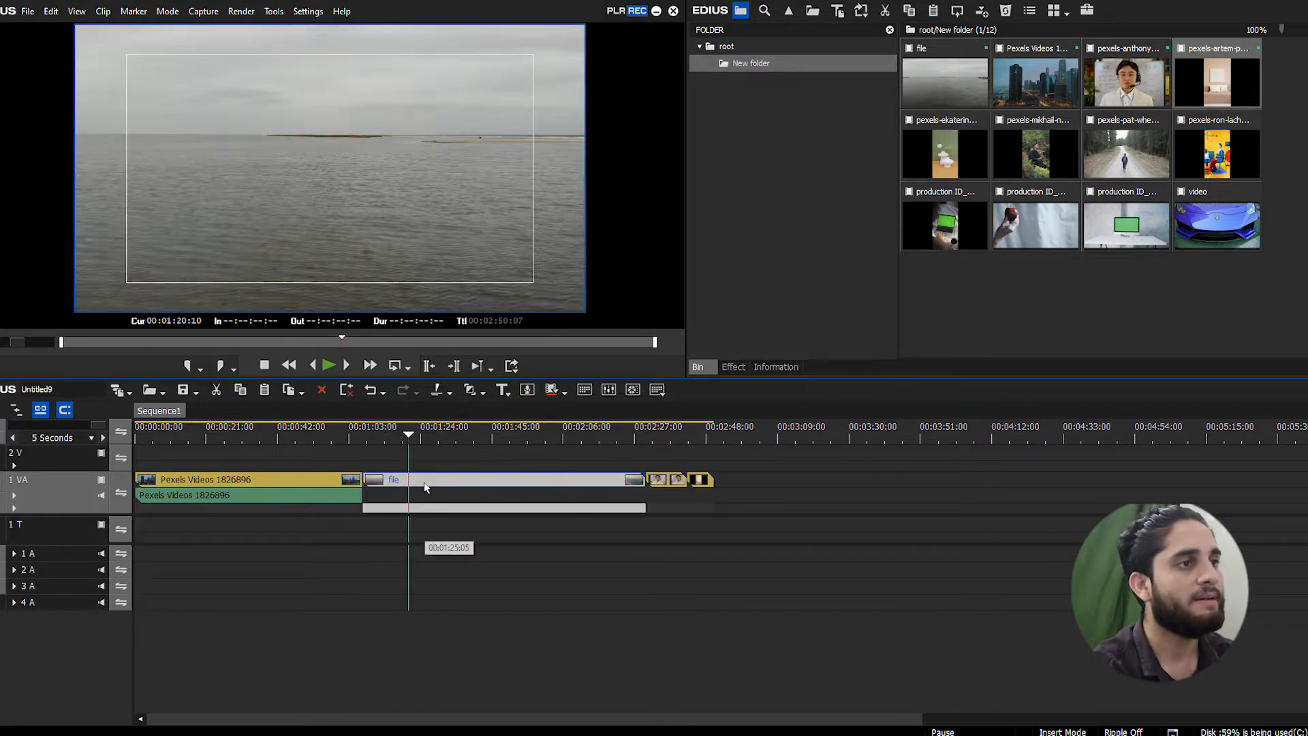
Trim the start of the "file" clip to 00:01:20:10 and move it against the end of the city clip
{"action": "key", "text": "n"}
{"action": "left_click_drag", "start_coordinate": [423, 484], "coordinate": [378, 485]}
{"action": "key", "text": "a"}
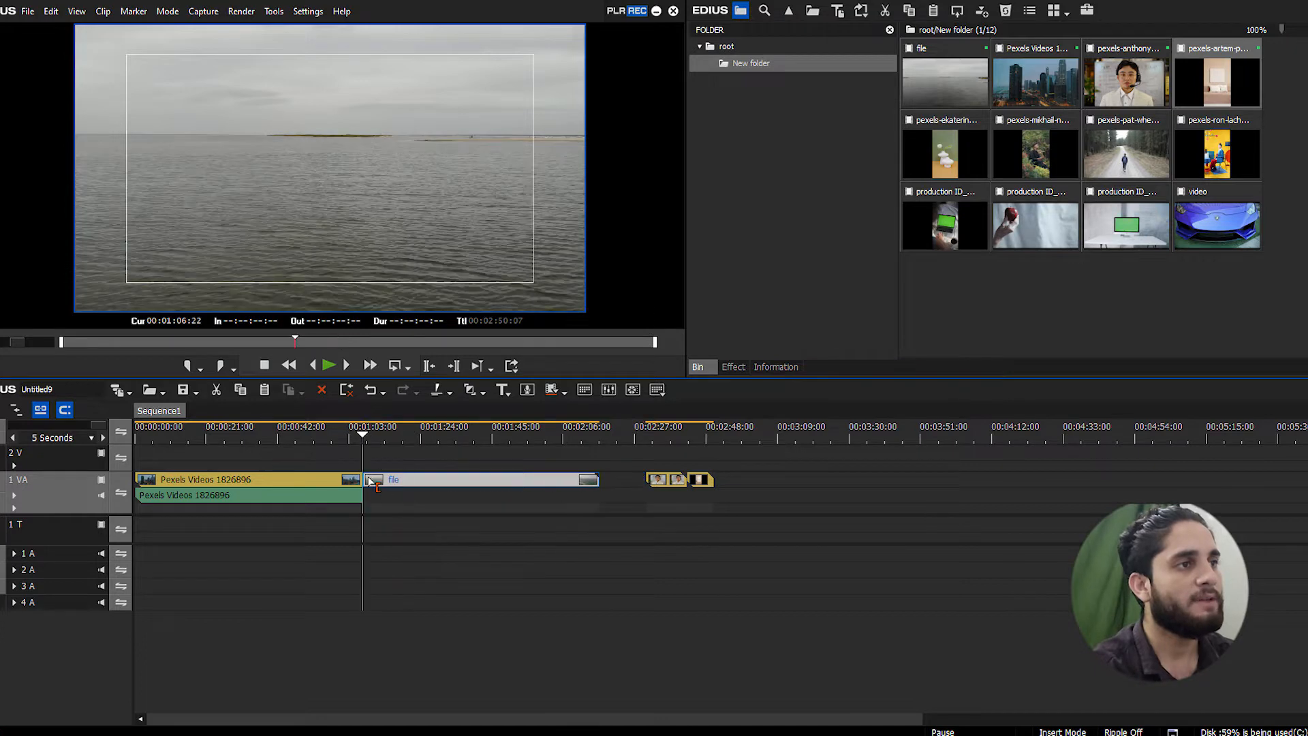
Add the default transition at the cut between the city clip and the "file" clip and remove it again
{"action": "left_click", "coordinate": [348, 490]}
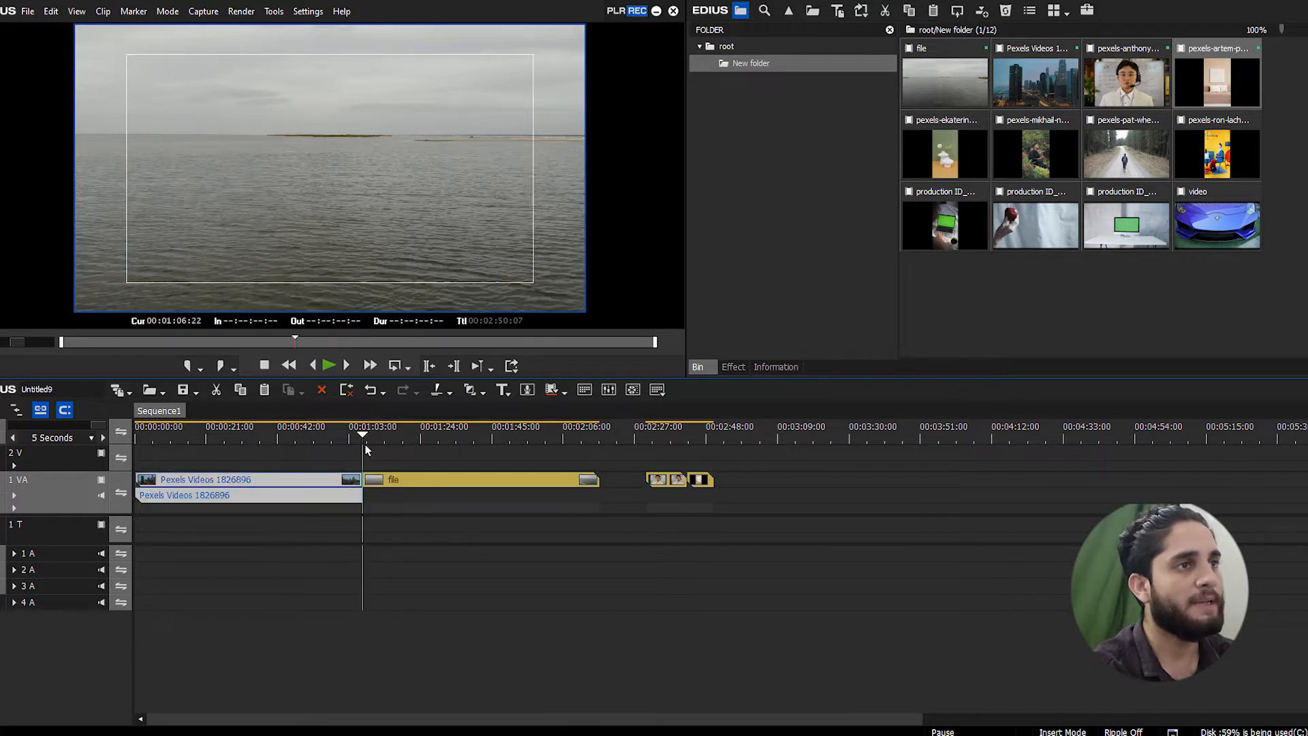
{"action": "left_click", "coordinate": [470, 389]}
{"action": "scroll", "coordinate": [368, 482], "scroll_direction": "up", "scroll_amount": 1}
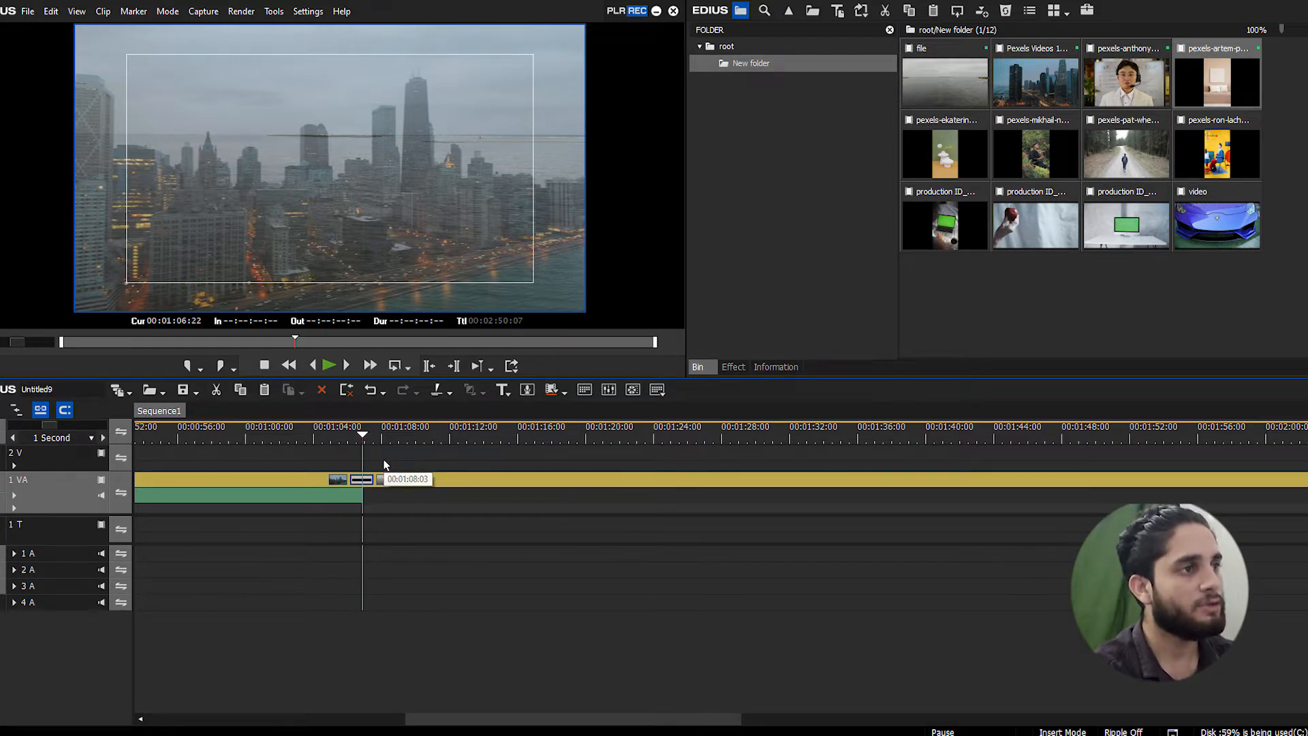
{"action": "left_click_drag", "start_coordinate": [383, 465], "coordinate": [341, 503]}
{"action": "key", "text": "alt+t"}
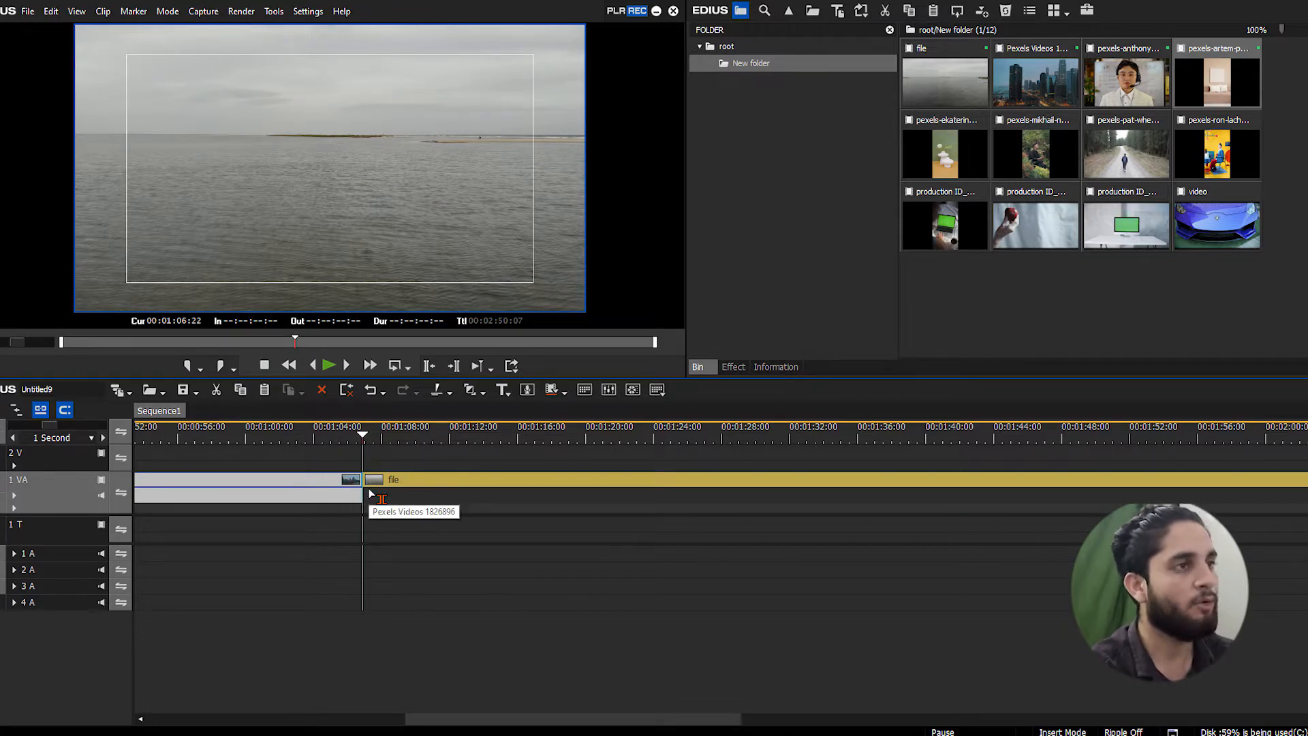
Reapply the default transition to the city clip at the 00:01:06:22 cut and delete it
{"action": "key", "text": "ctrl+p"}
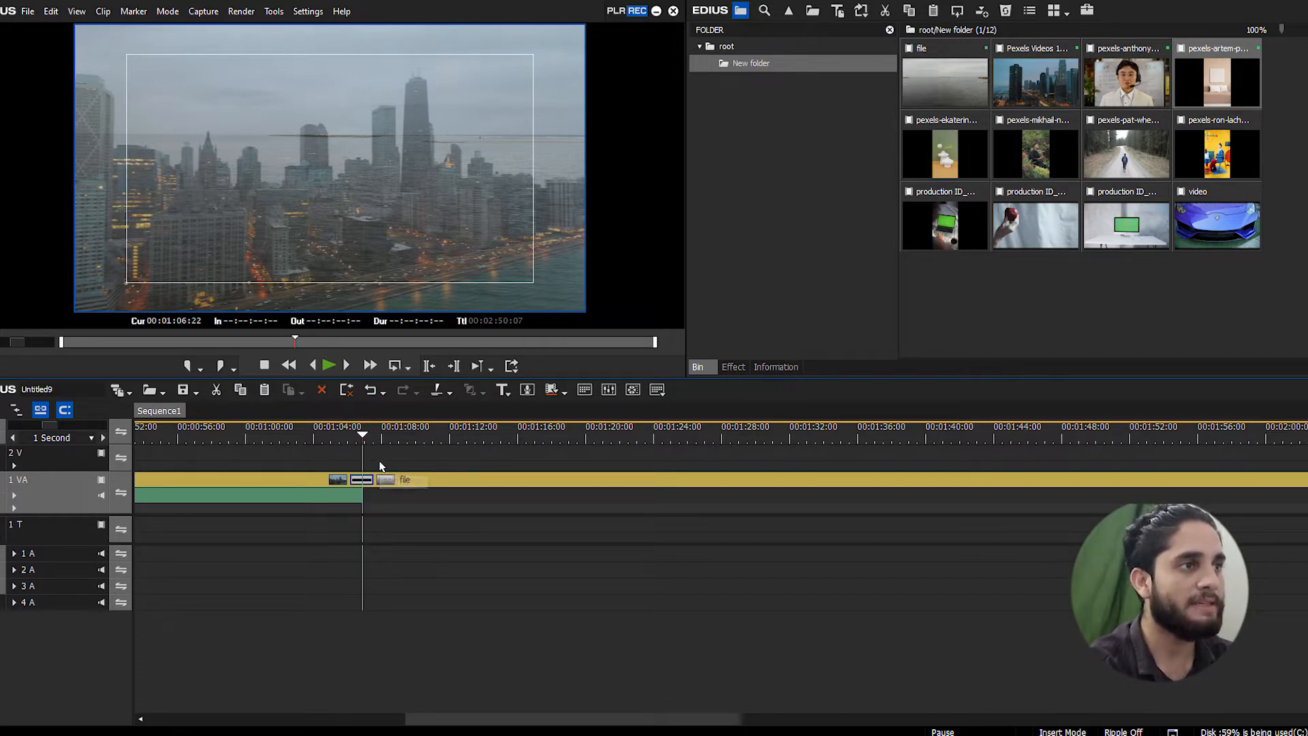
{"action": "left_click", "coordinate": [380, 466]}
{"action": "left_click", "coordinate": [378, 480]}
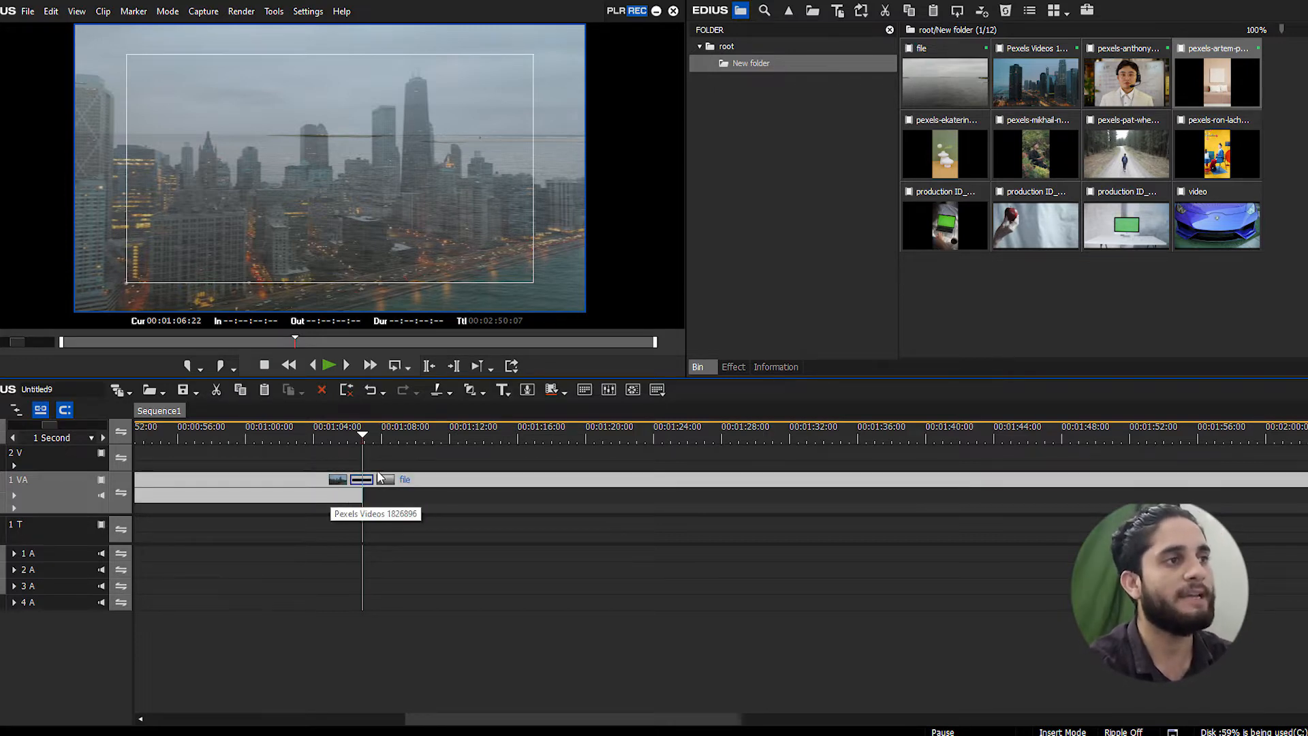
{"action": "key", "text": "Delete"}
Open Quick Titler for a new title at 00:01:18:12 and close it without creating one
{"action": "left_click_drag", "start_coordinate": [361, 449], "coordinate": [603, 437]}
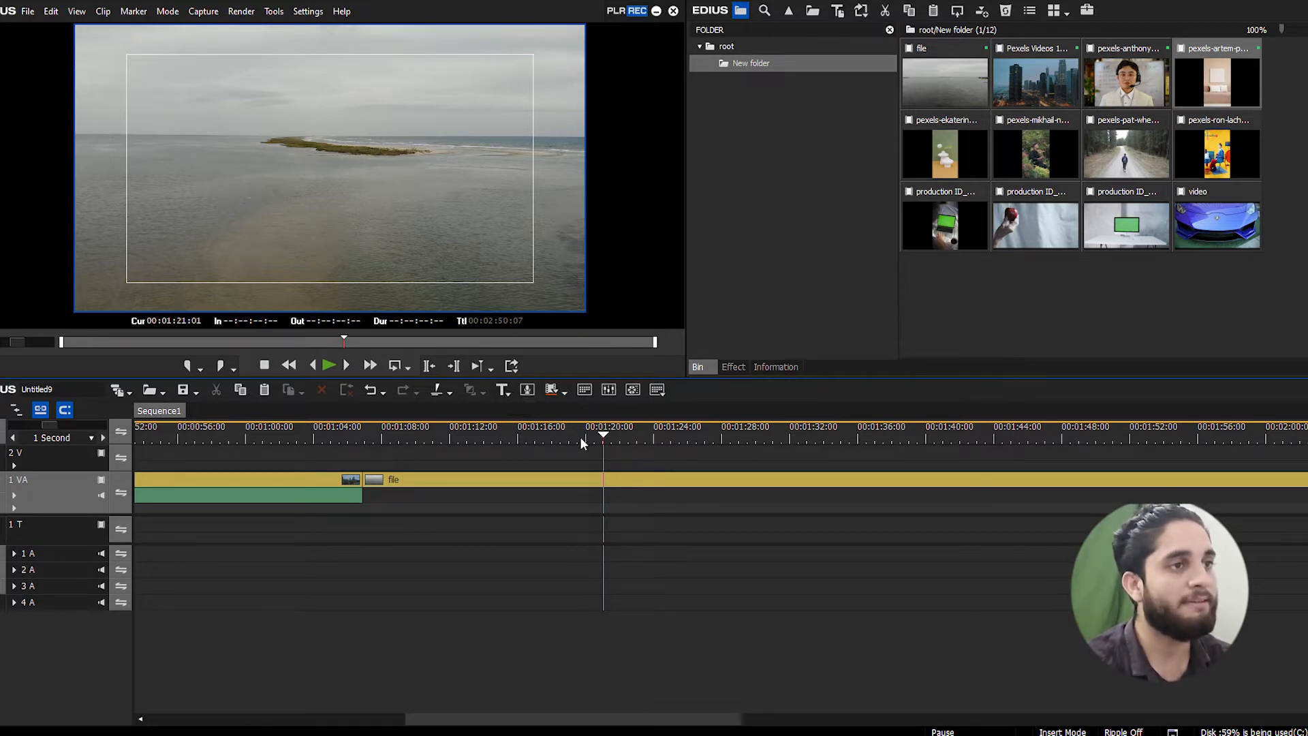
{"action": "left_click_drag", "start_coordinate": [578, 436], "coordinate": [560, 440]}
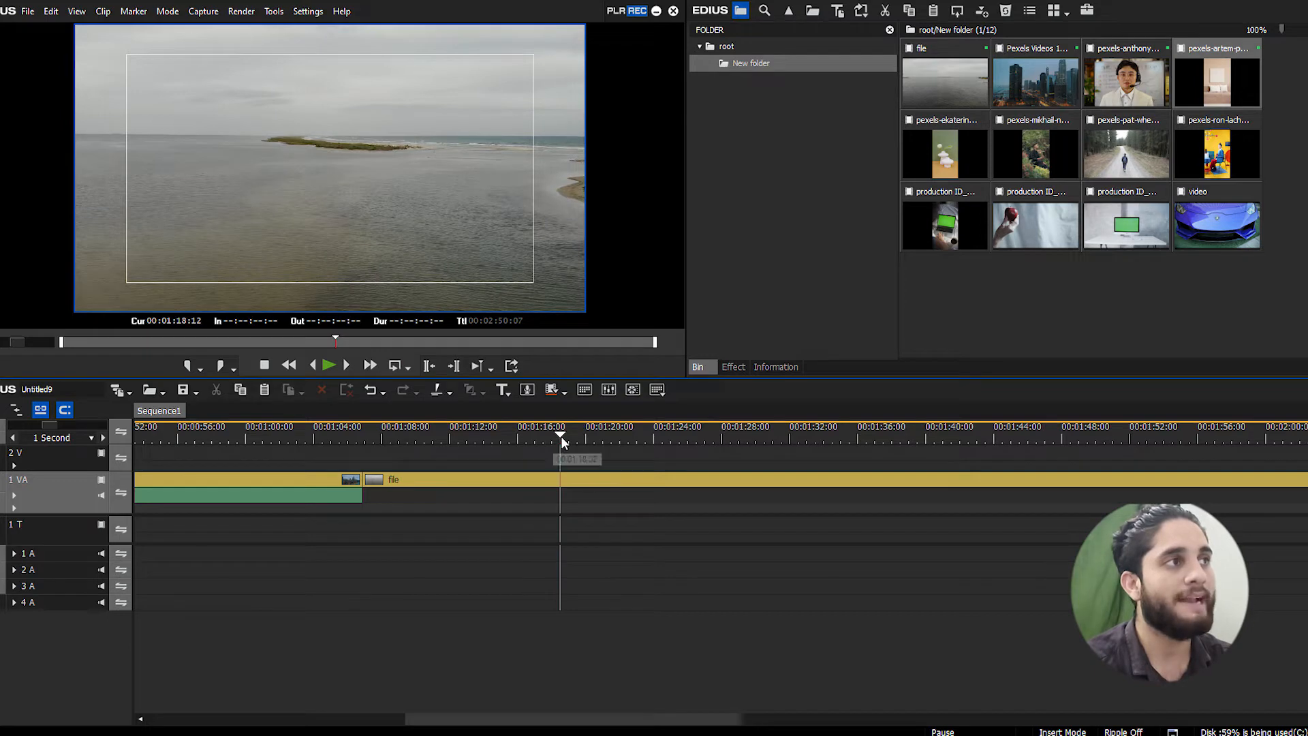
{"action": "key", "text": "t"}
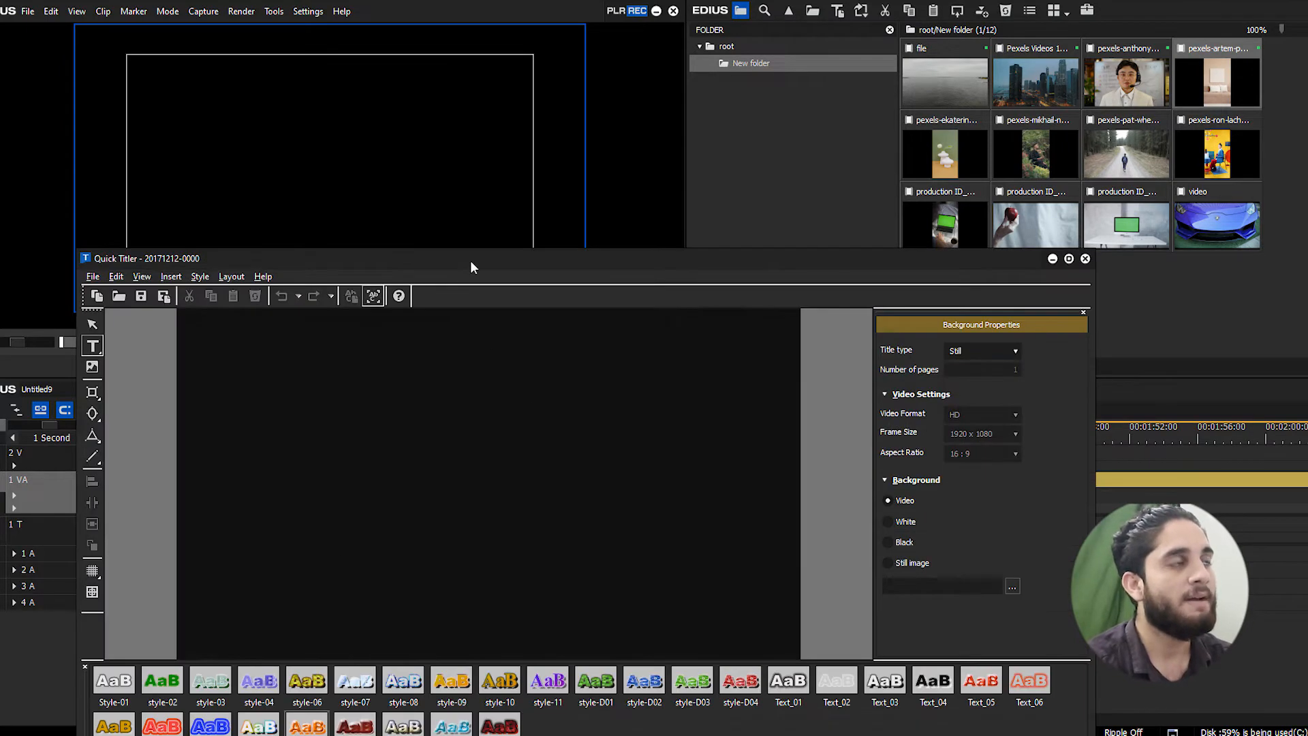
{"action": "left_click_drag", "start_coordinate": [471, 262], "coordinate": [480, 176]}
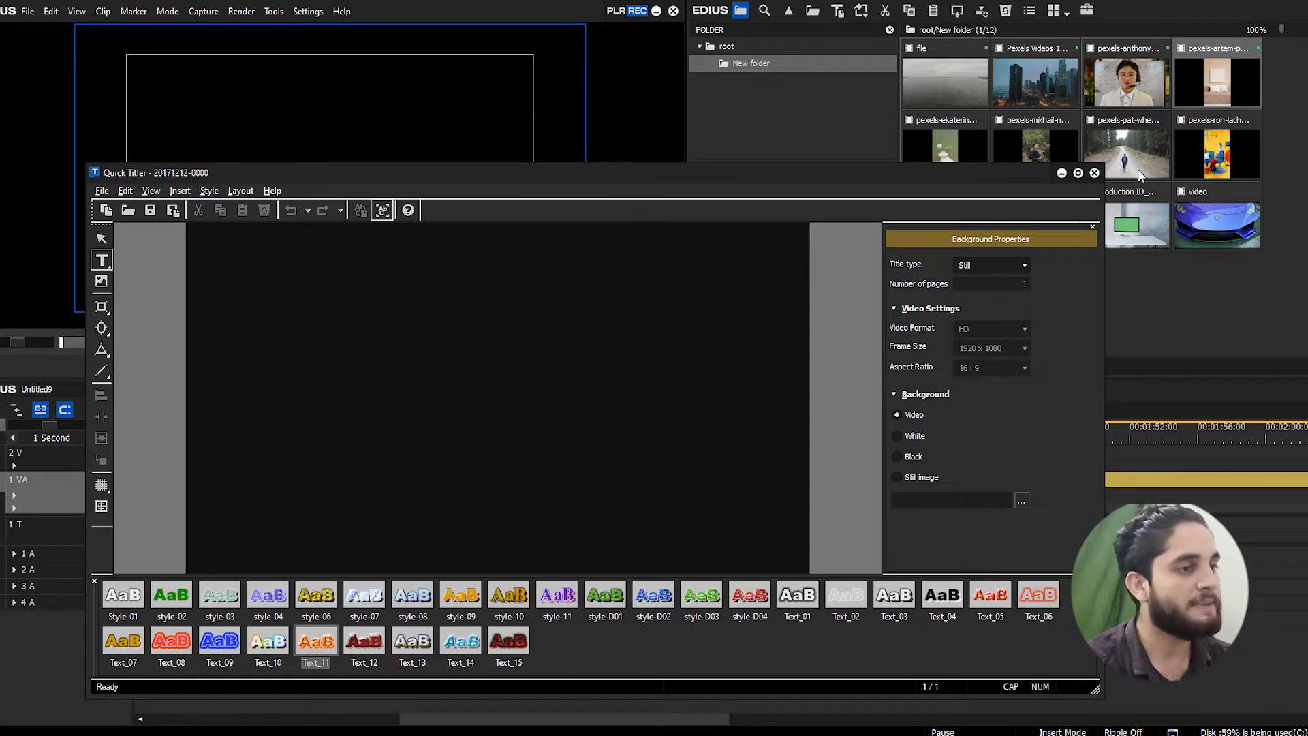
{"action": "left_click", "coordinate": [1095, 173]}
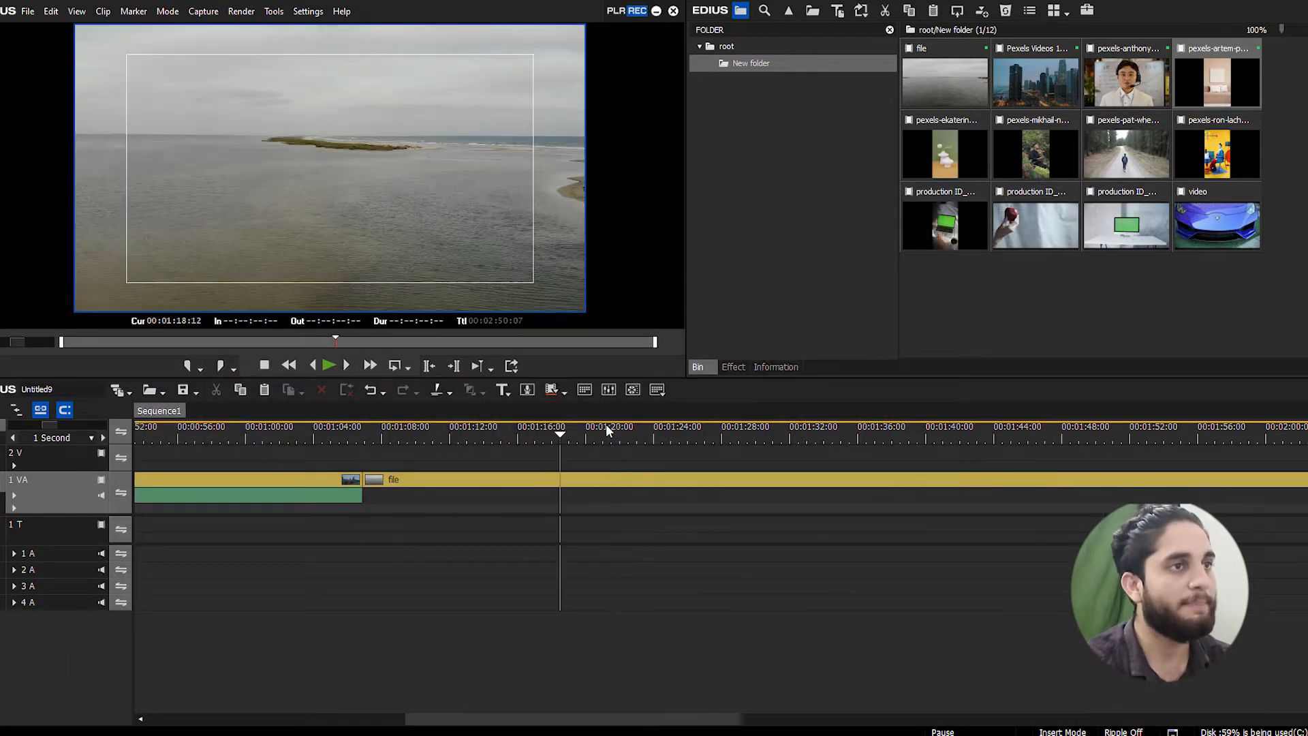
Capture the "file" frame at 00:01:17:23 as a still image in the bin and show the still in the player
{"action": "left_click", "coordinate": [612, 437]}
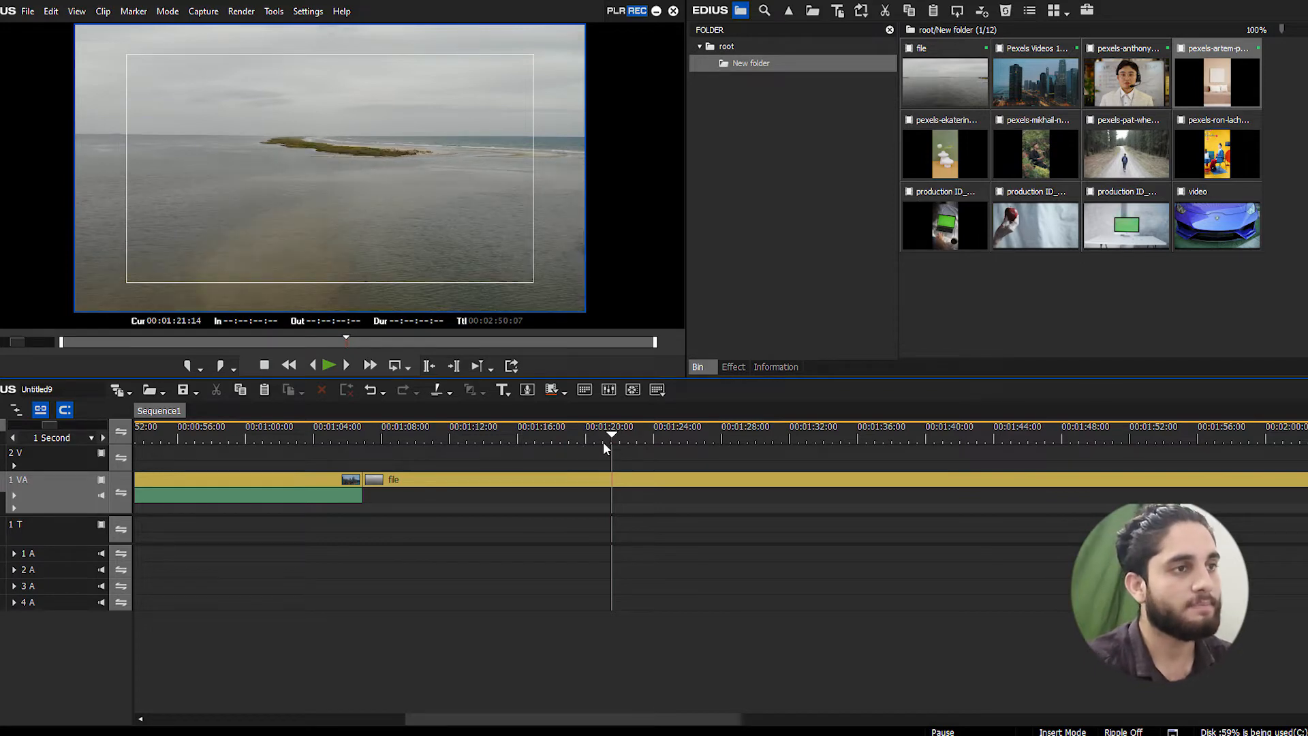
{"action": "left_click_drag", "start_coordinate": [611, 447], "coordinate": [552, 438]}
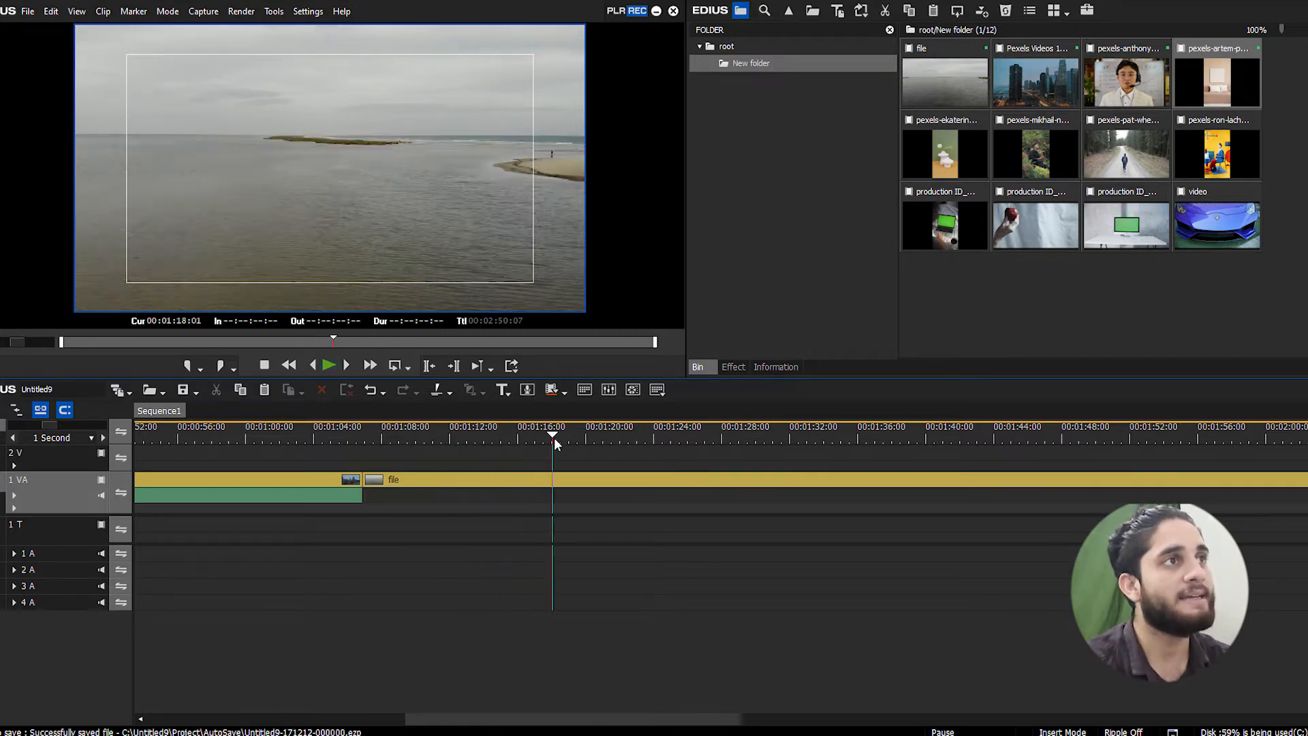
{"action": "left_click", "coordinate": [551, 480]}
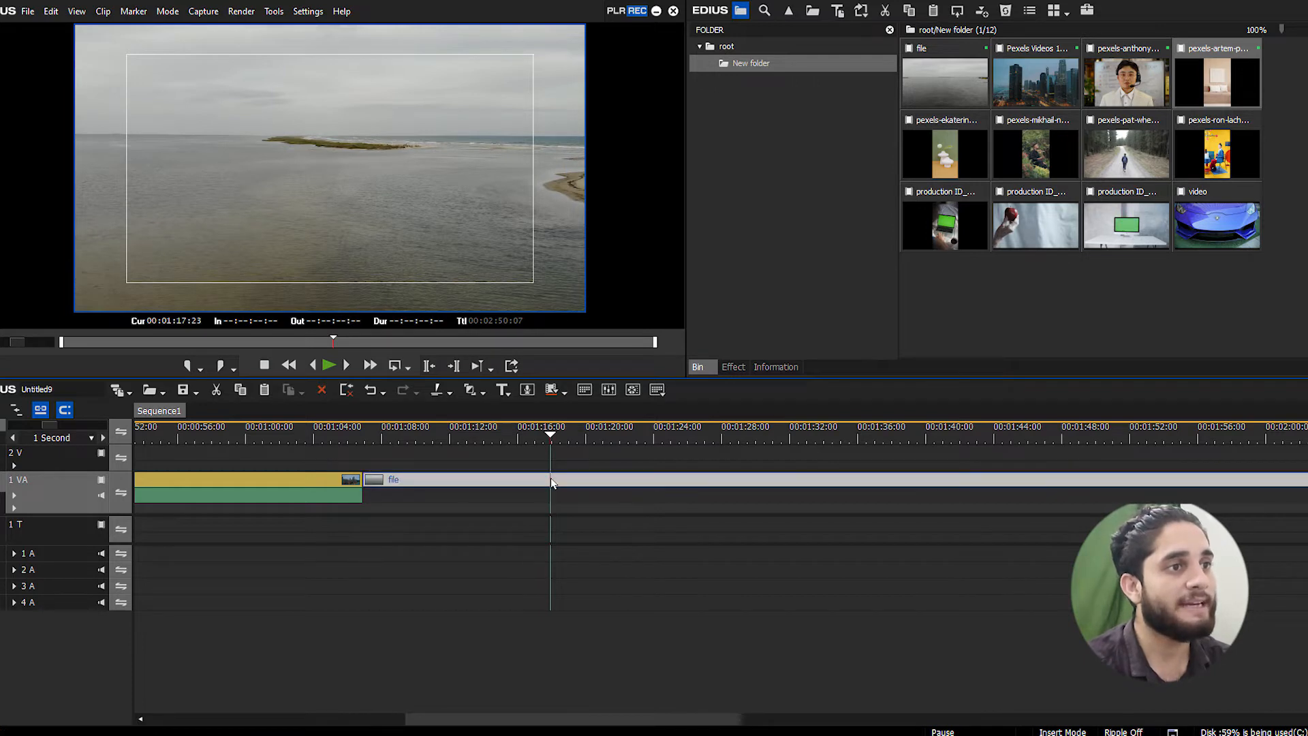
{"action": "key", "text": "ctrl+t"}
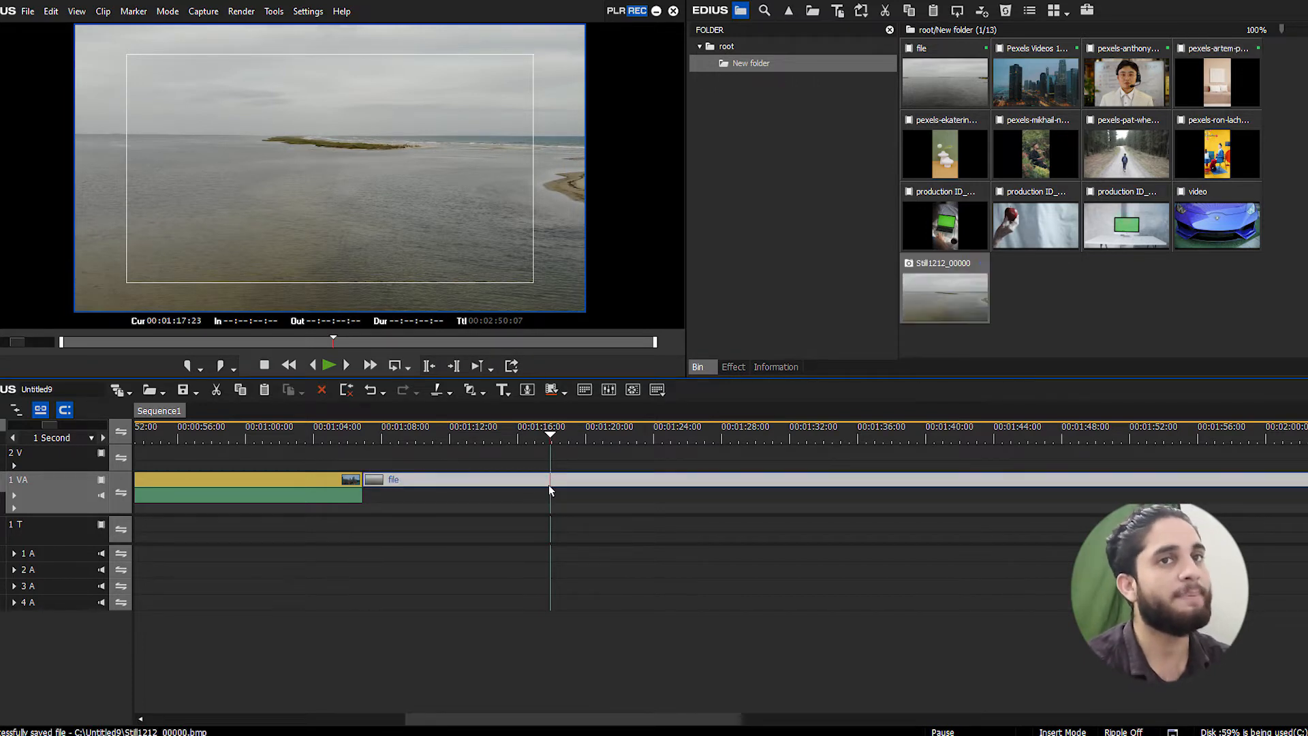
{"action": "left_click", "coordinate": [1116, 324]}
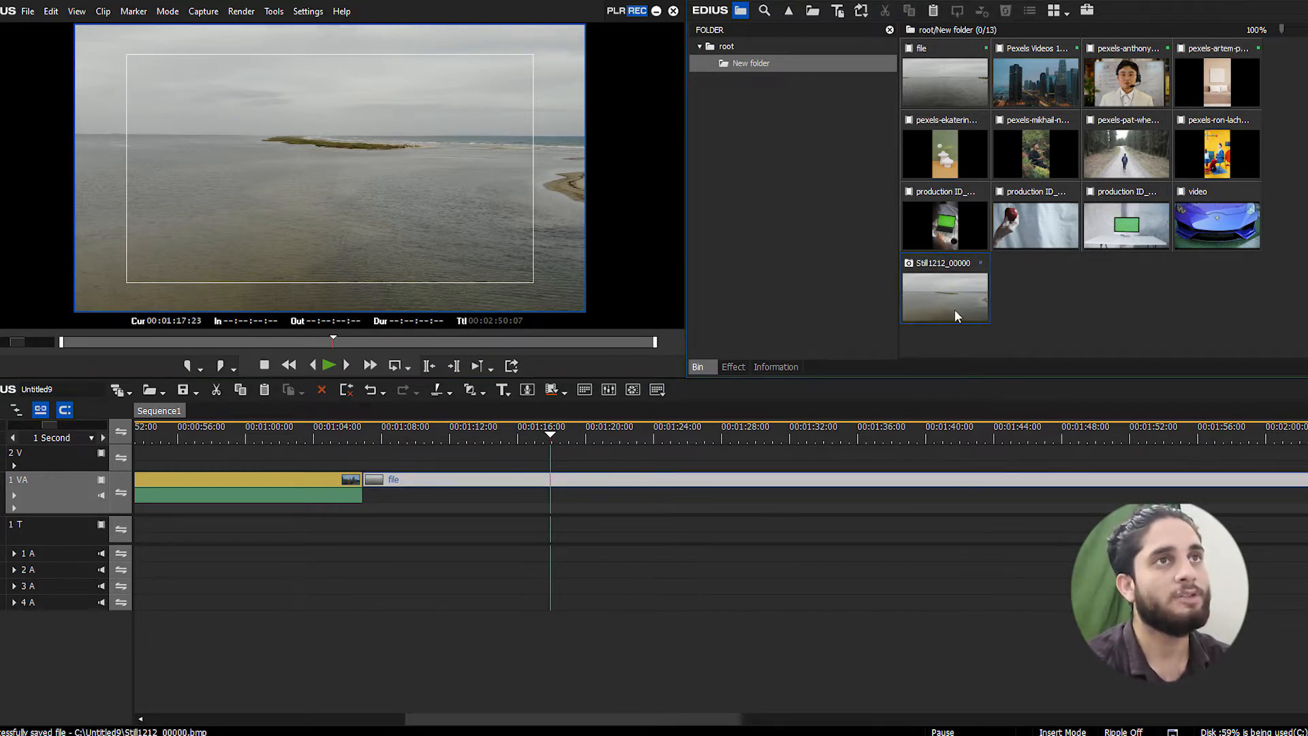
{"action": "double_click", "coordinate": [945, 284]}
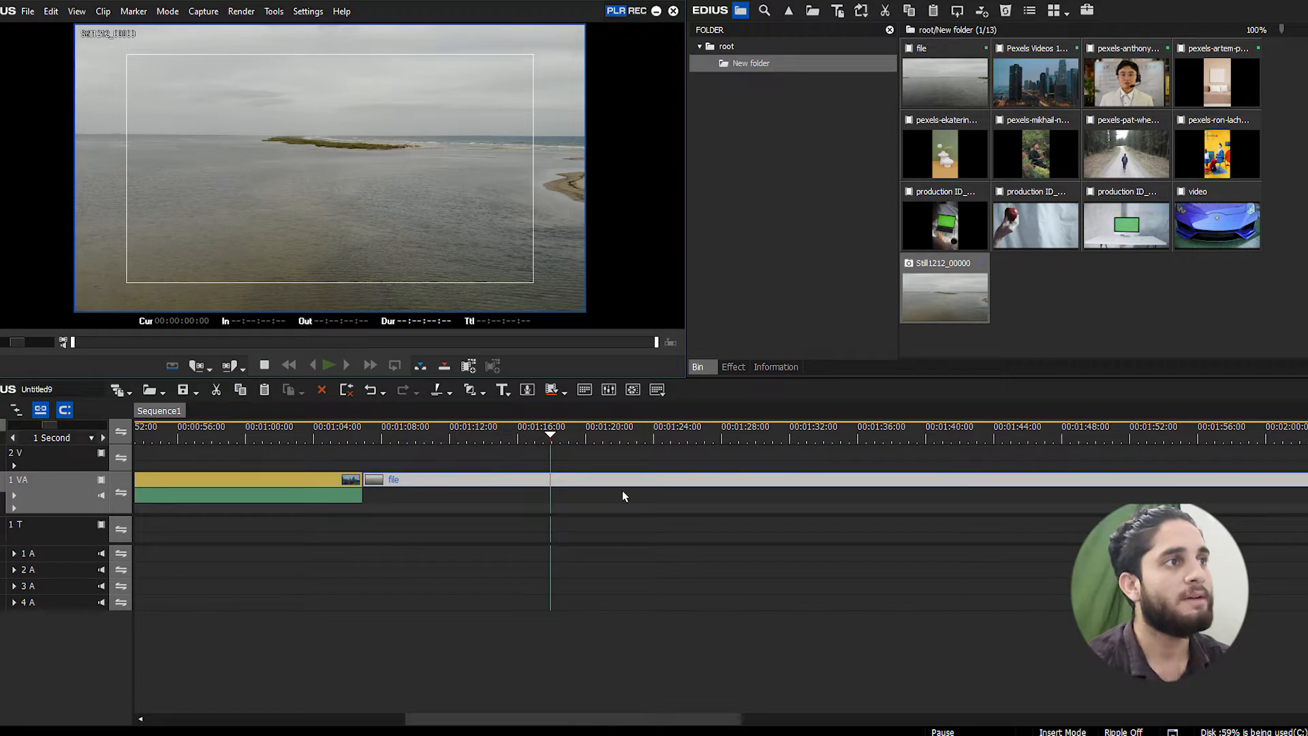
Remove the "file" clip from the 1 VA track and close the gap between the city clip and the headset clip
{"action": "left_click", "coordinate": [599, 439]}
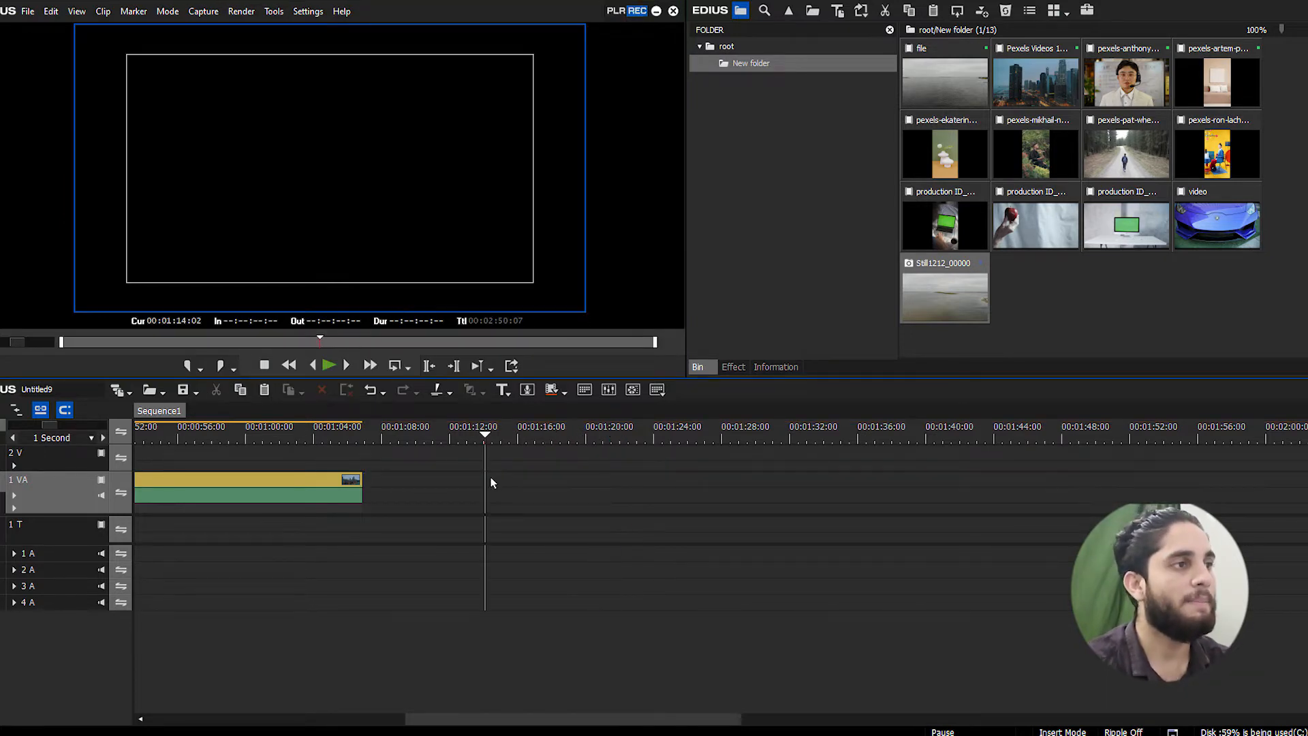
{"action": "right_click", "coordinate": [486, 481]}
{"action": "left_click", "coordinate": [545, 606]}
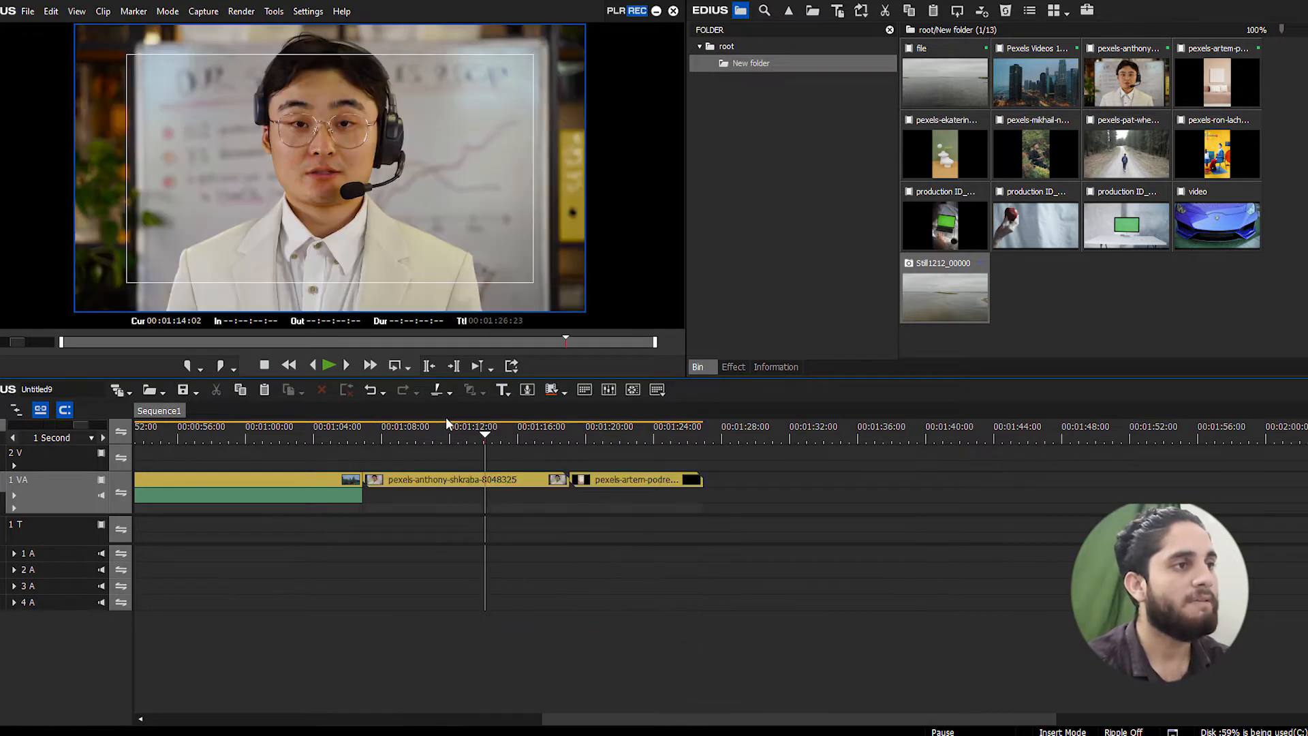
Trim the start of the city clip on the 1 VA track to 00:00:49:11
{"action": "scroll", "coordinate": [446, 419], "scroll_direction": "down", "scroll_amount": 1}
{"action": "left_click", "coordinate": [272, 429]}
{"action": "scroll", "coordinate": [273, 429], "scroll_direction": "up", "scroll_amount": 1}
{"action": "left_click", "coordinate": [373, 431]}
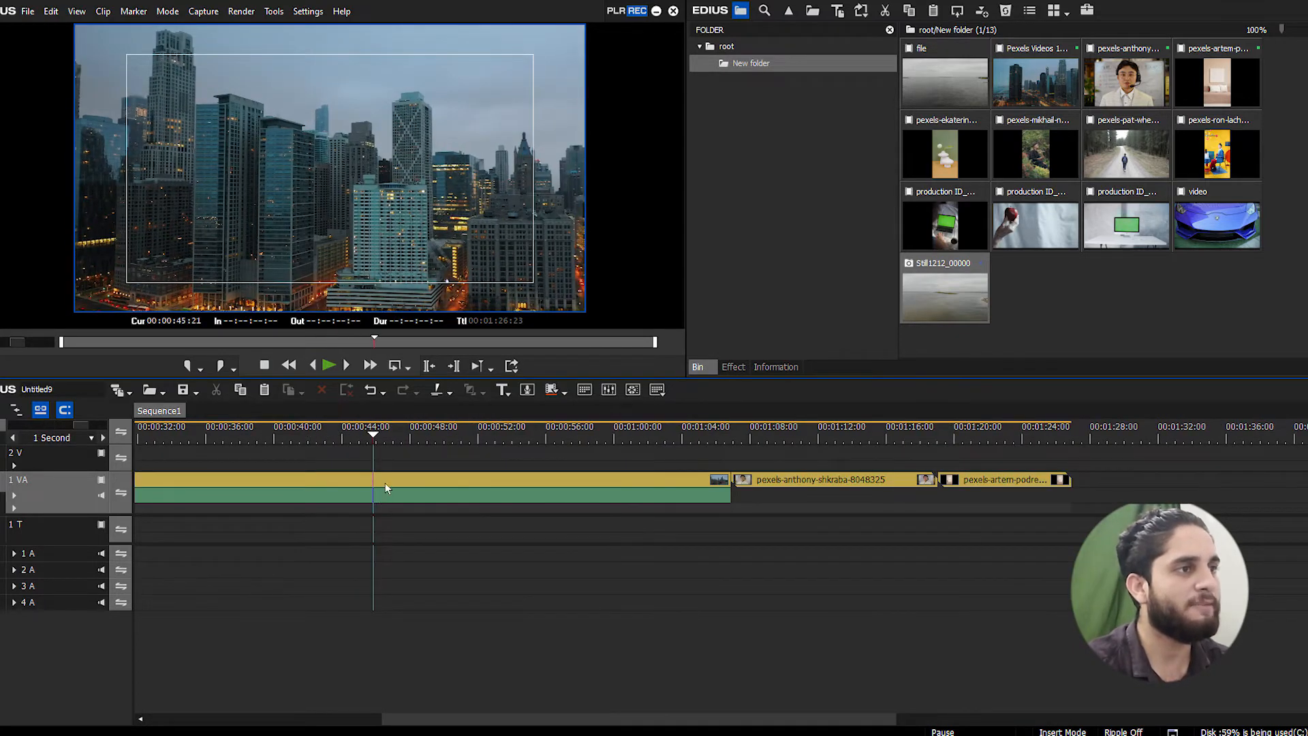
{"action": "left_click", "coordinate": [385, 485]}
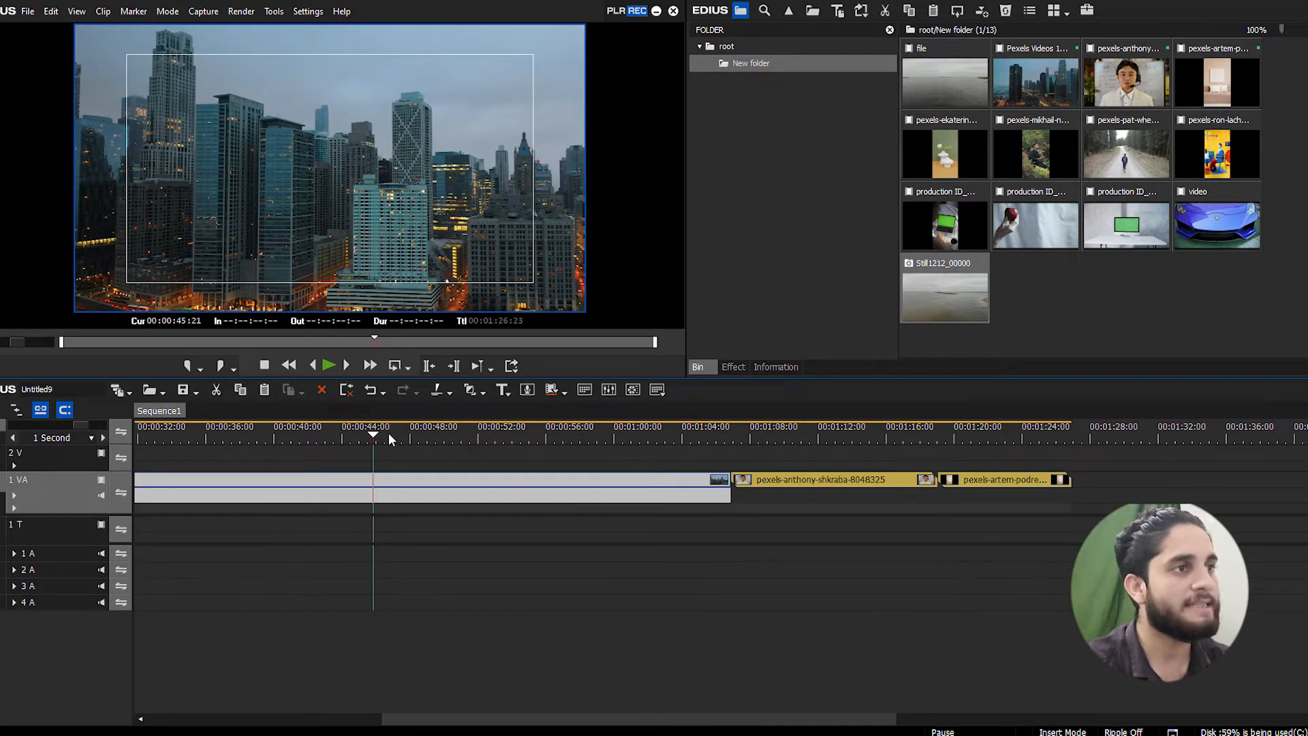
{"action": "left_click_drag", "start_coordinate": [392, 440], "coordinate": [432, 433]}
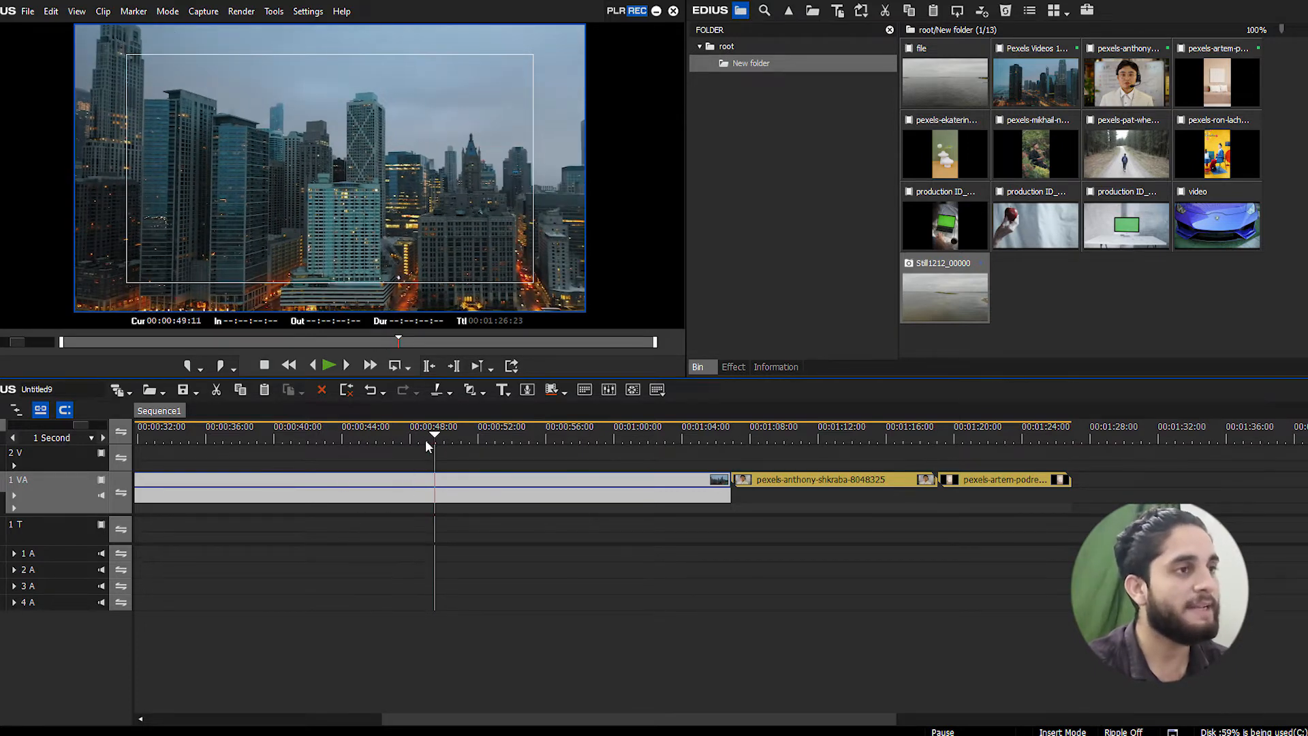
{"action": "key", "text": "alt+bracketleft"}
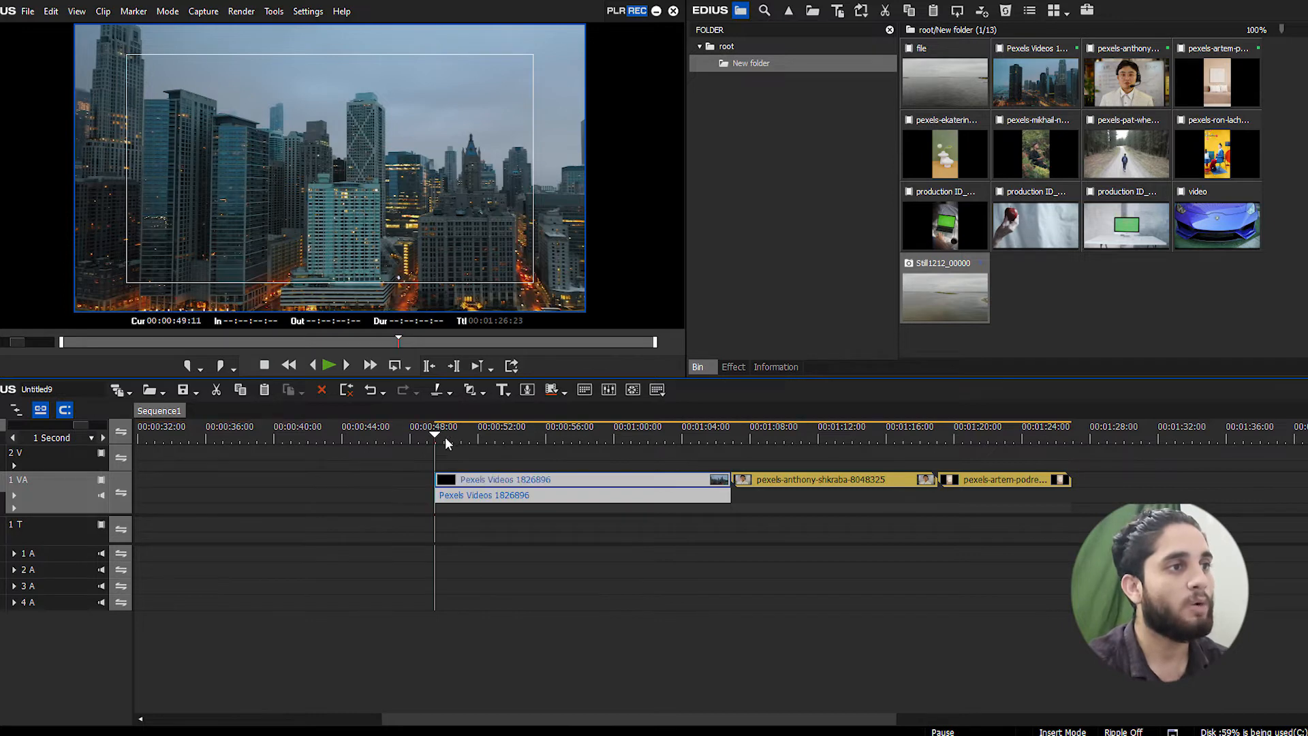
Trim the end of the city clip on the 1 VA track to 00:00:56:22 and delete the gaps around it
{"action": "left_click_drag", "start_coordinate": [454, 439], "coordinate": [599, 448]}
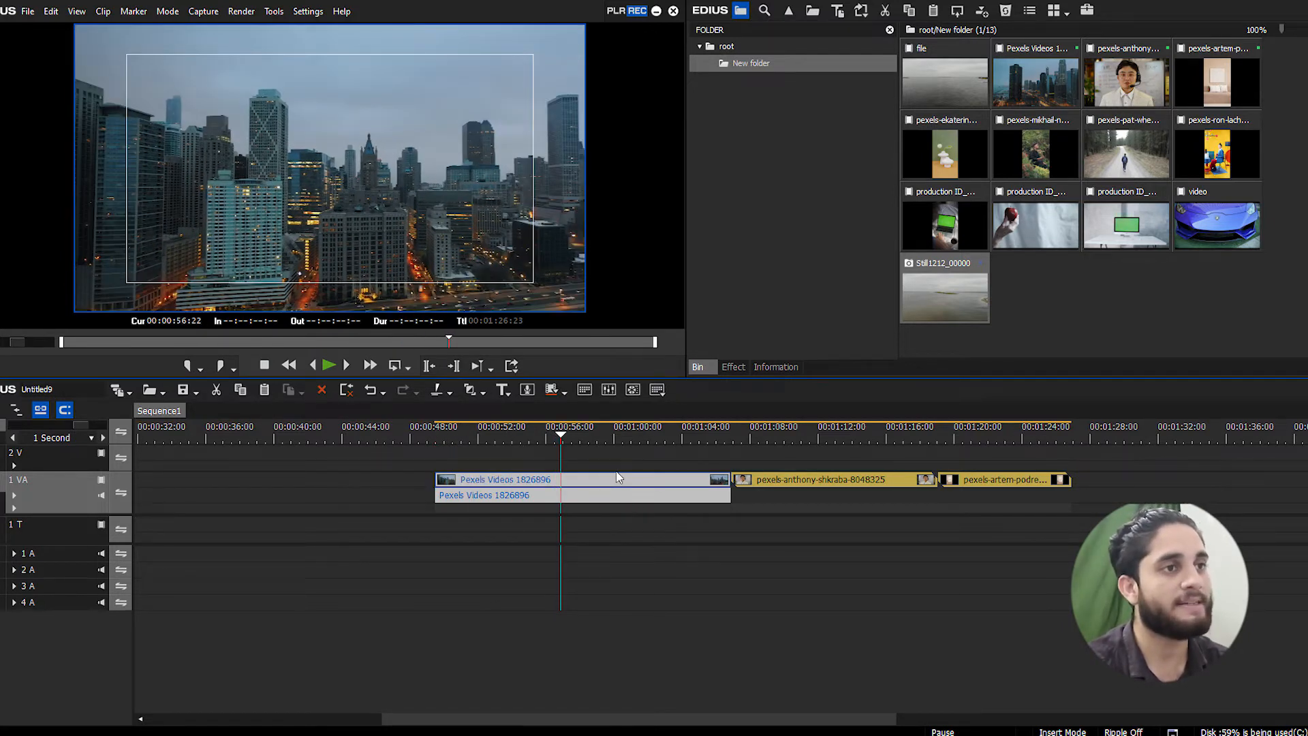
{"action": "key", "text": "alt+bracketright"}
{"action": "right_click", "coordinate": [600, 488]}
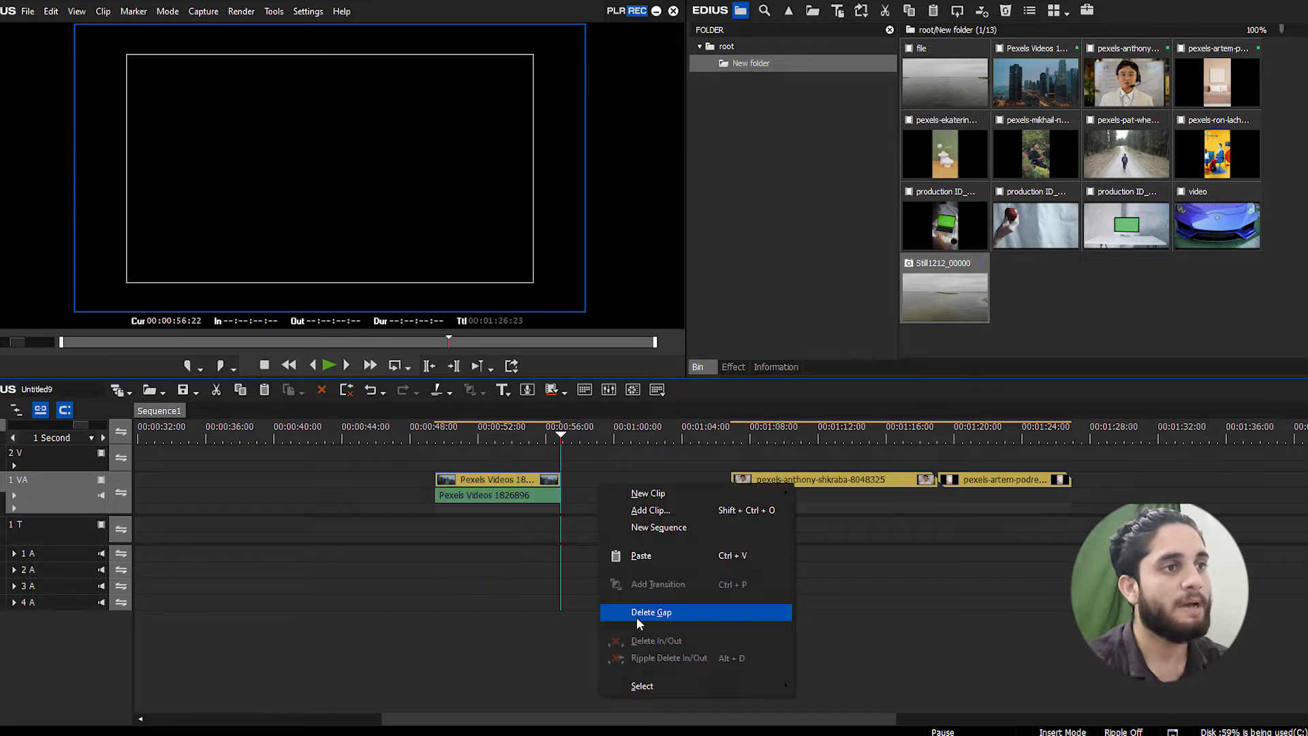
{"action": "left_click", "coordinate": [637, 616]}
{"action": "left_click", "coordinate": [304, 431]}
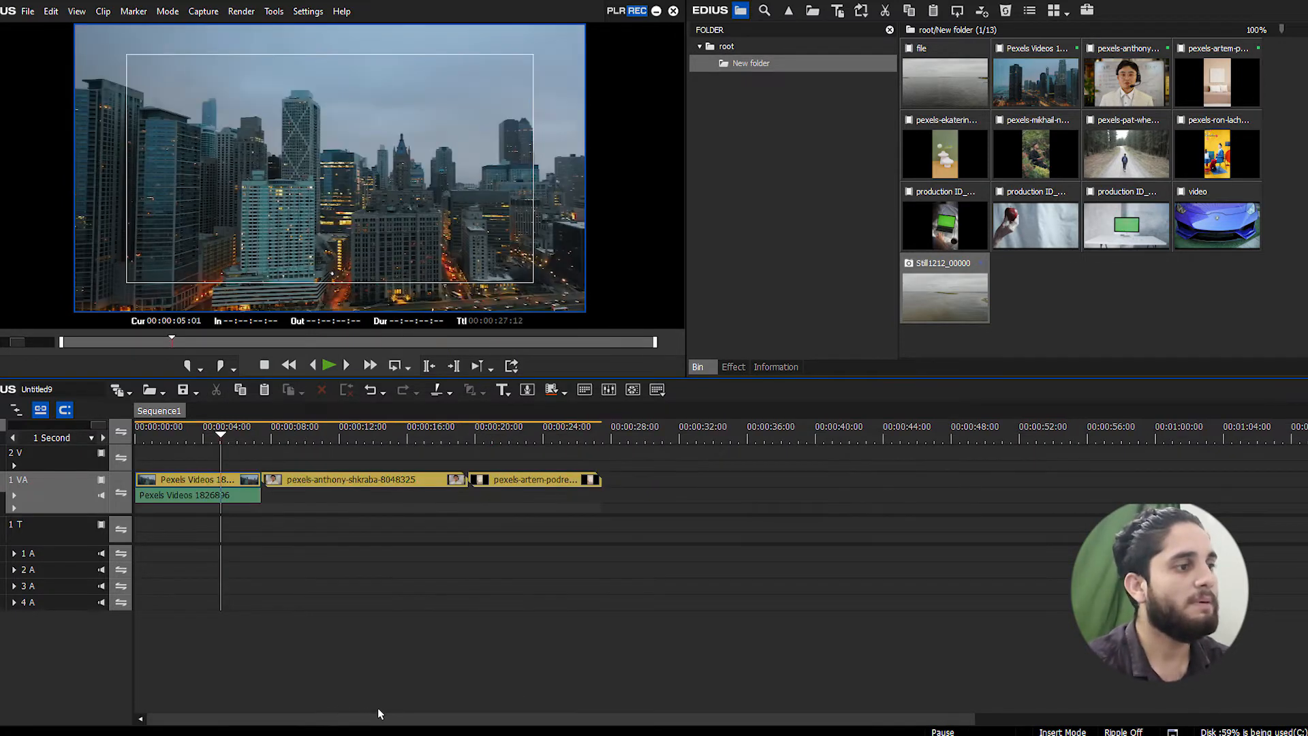
Zoom the timeline in to the 1 Frame scale and back out through 5 Frames to 1 Second
{"action": "mouse_move", "coordinate": [374, 718]}
{"action": "left_mouse_down"}
{"action": "mouse_move", "coordinate": [515, 725]}
{"action": "mouse_move", "coordinate": [368, 719]}
{"action": "left_mouse_up"}
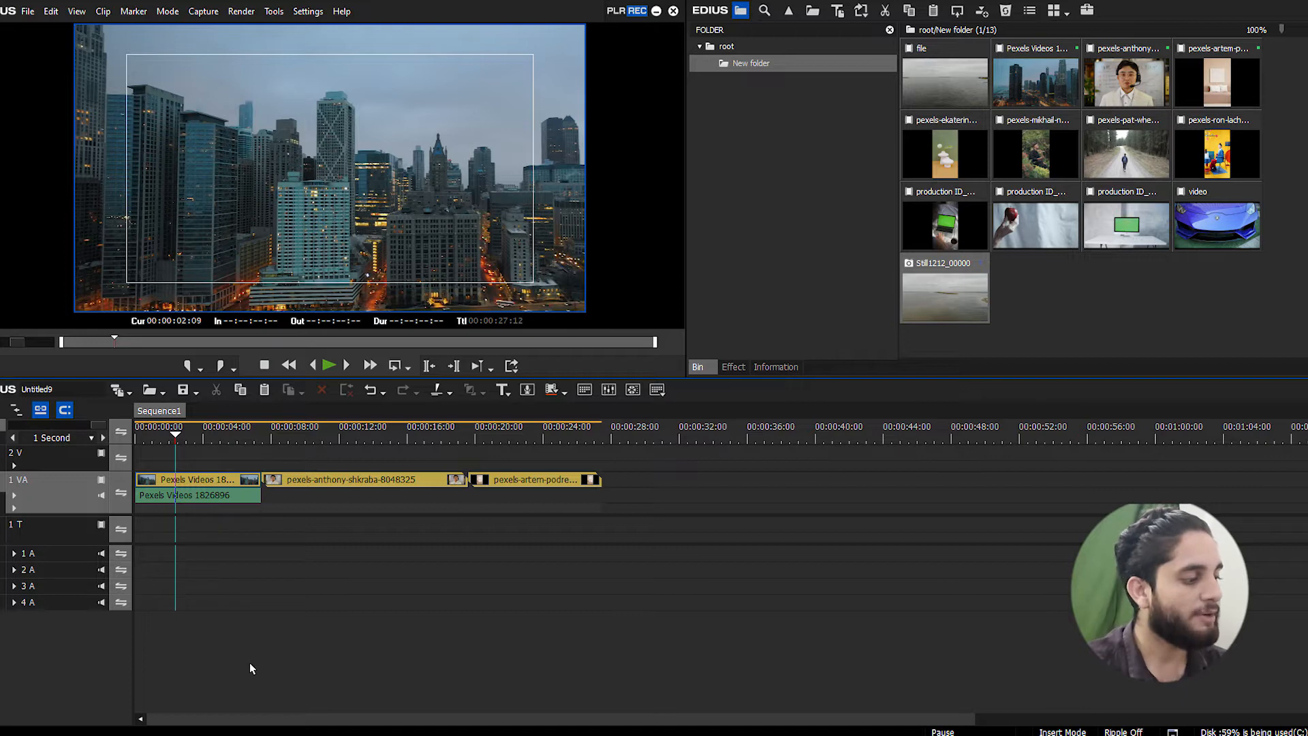
{"action": "scroll", "coordinate": [256, 650], "scroll_direction": "up", "scroll_amount": 3}
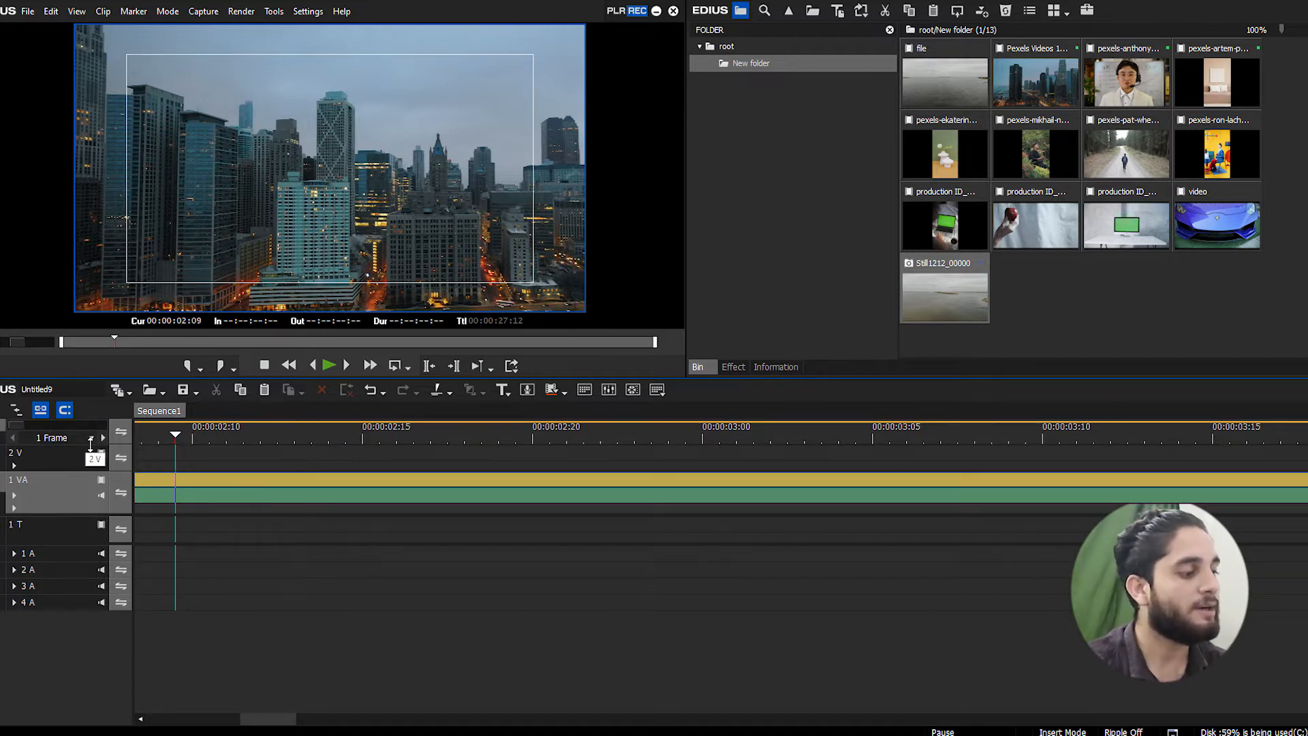
{"action": "scroll", "coordinate": [145, 439], "scroll_direction": "down", "scroll_amount": 1}
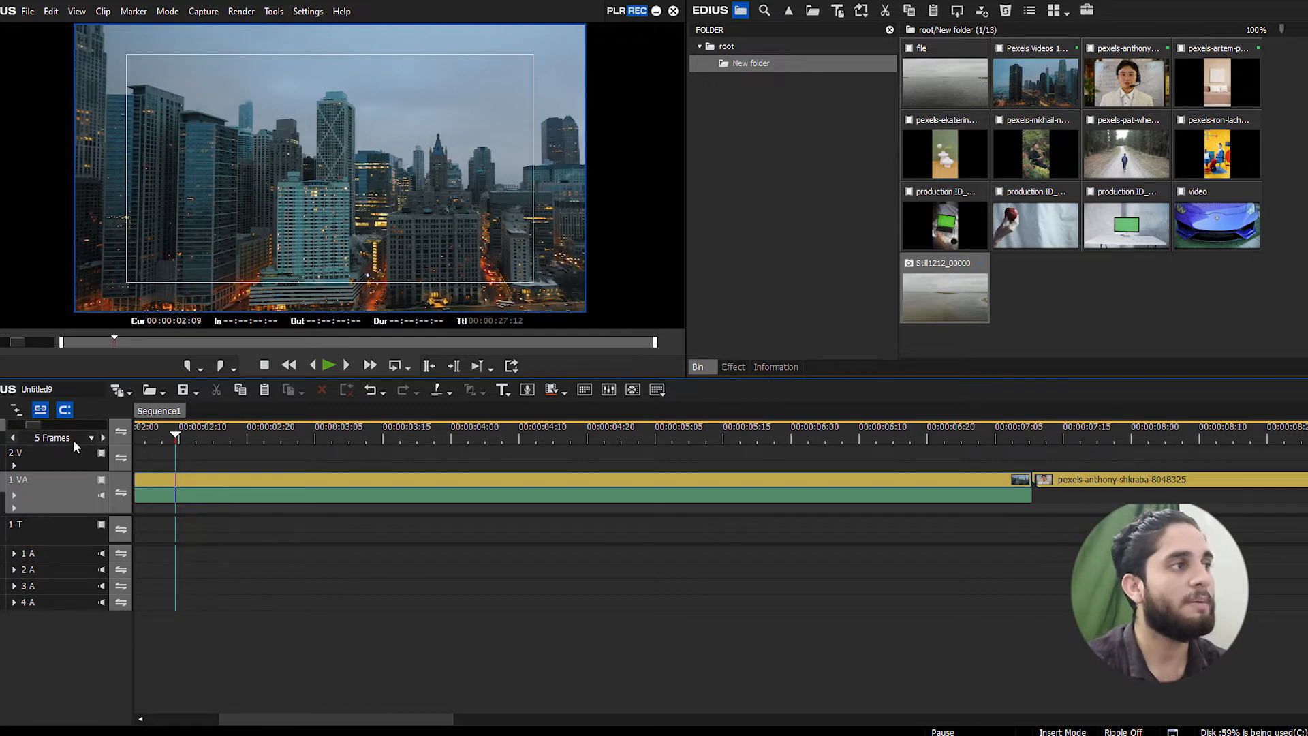
{"action": "scroll", "coordinate": [132, 443], "scroll_direction": "down", "scroll_amount": 2}
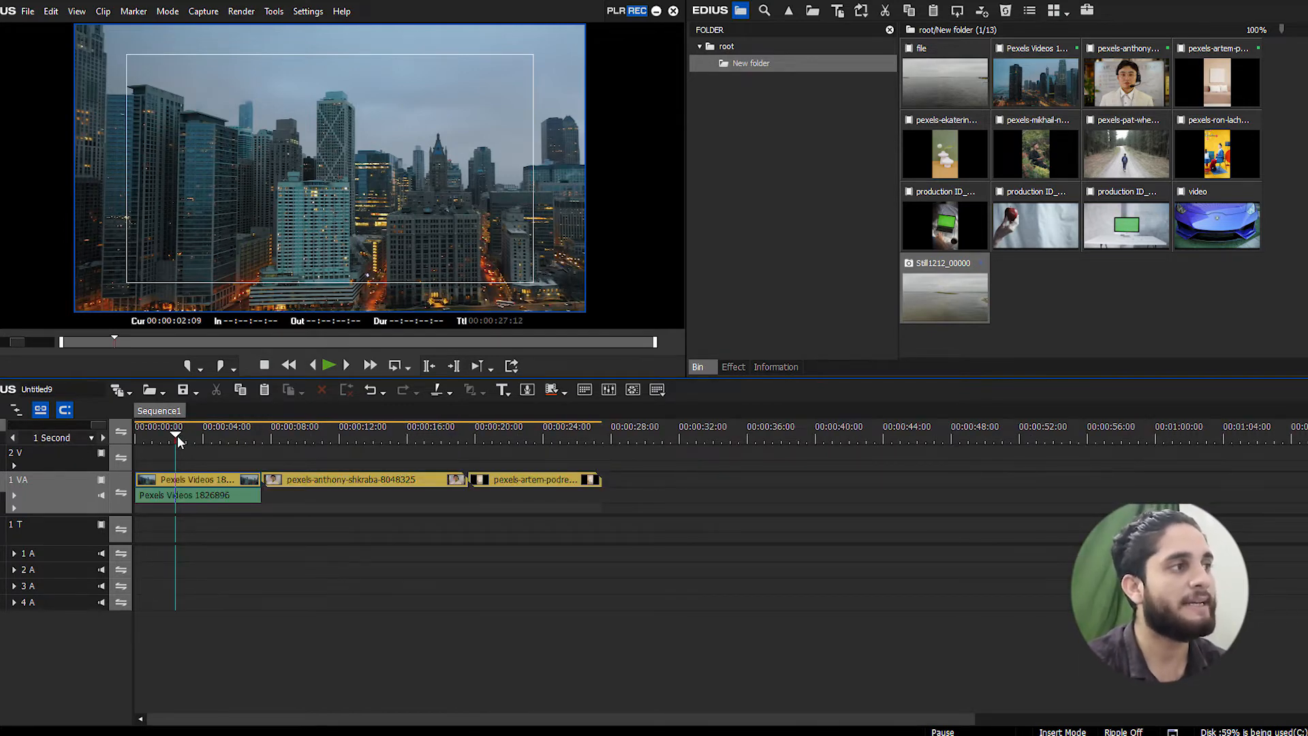
Delete the headset clip from the 1 VA track without closing its gap
{"action": "left_click_drag", "start_coordinate": [177, 436], "coordinate": [228, 433]}
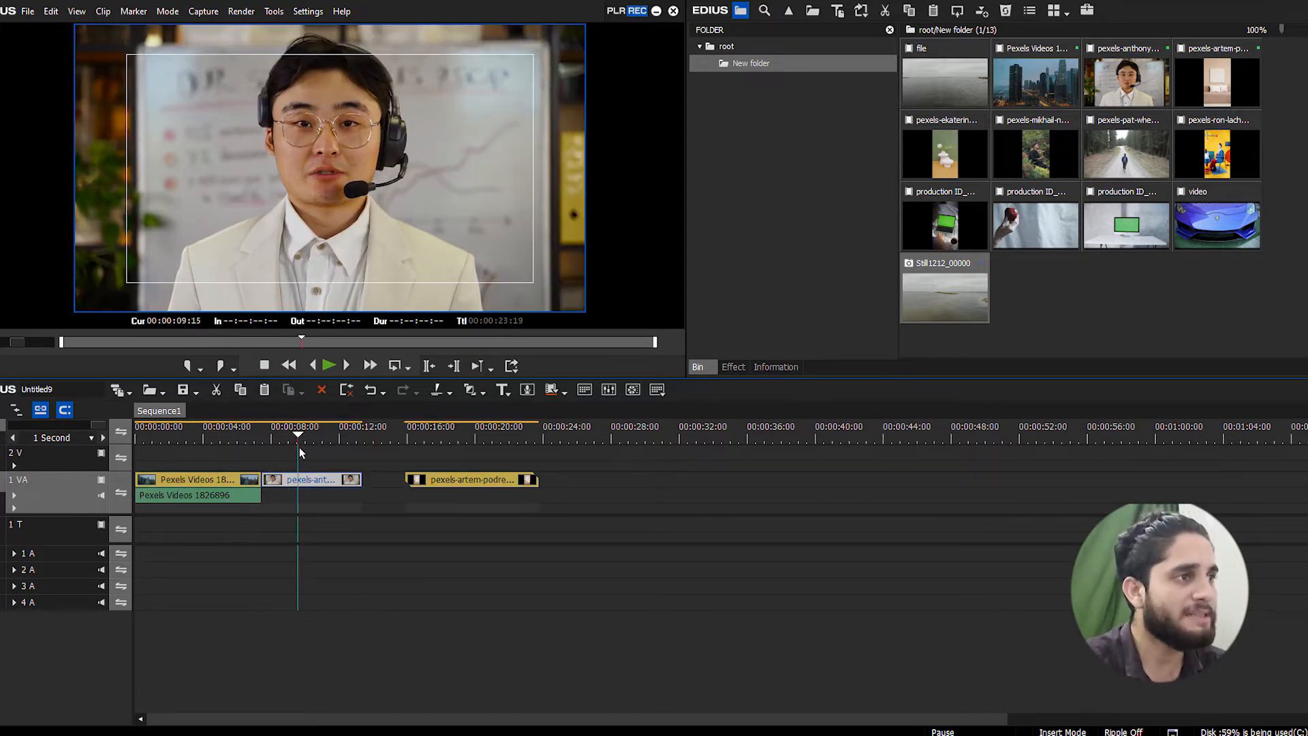
{"action": "left_click", "coordinate": [198, 434]}
{"action": "left_click", "coordinate": [210, 492]}
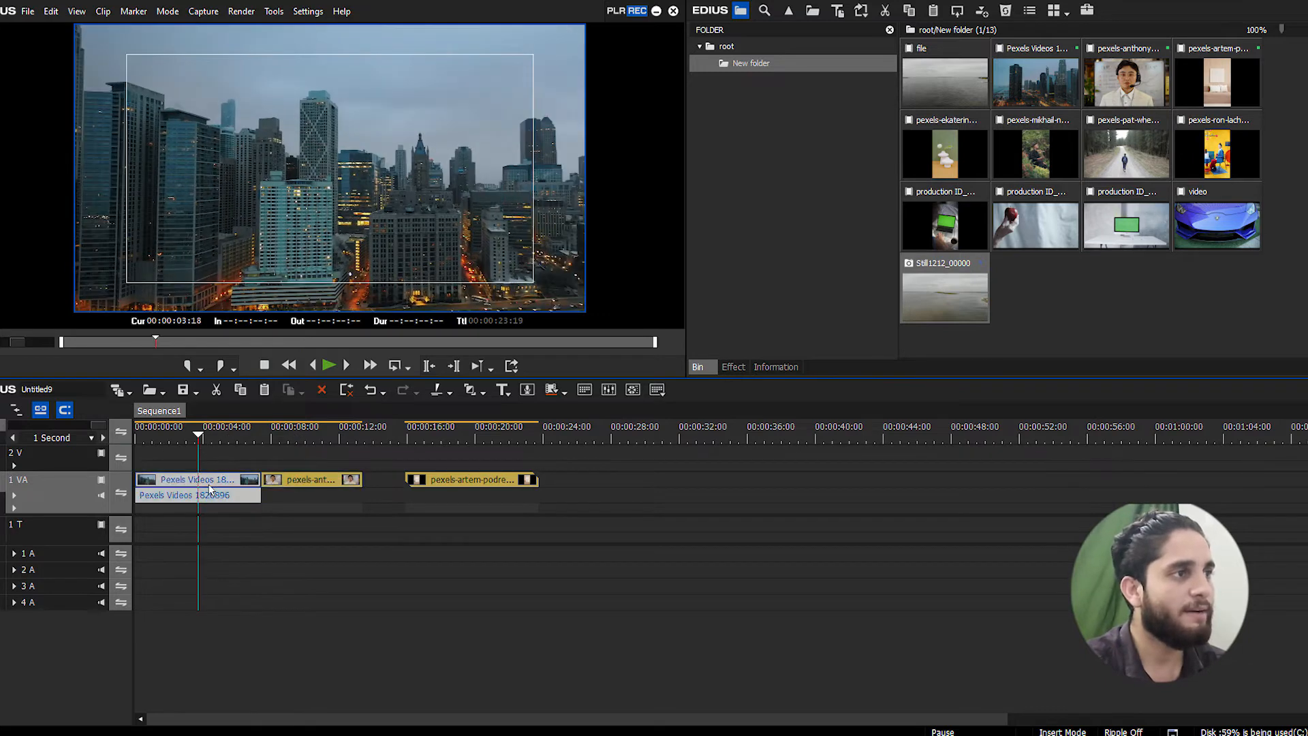
{"action": "left_click_drag", "start_coordinate": [287, 436], "coordinate": [225, 440]}
{"action": "left_click", "coordinate": [220, 437]}
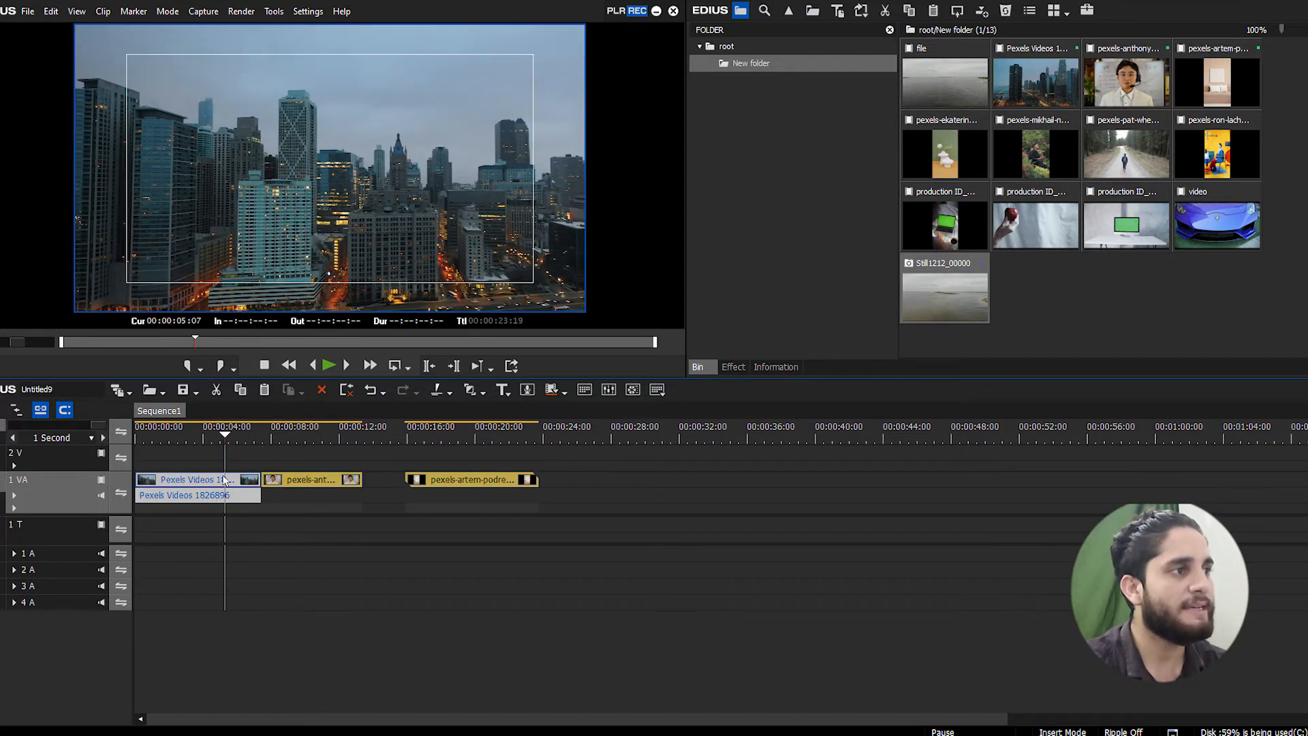
{"action": "left_click", "coordinate": [308, 438]}
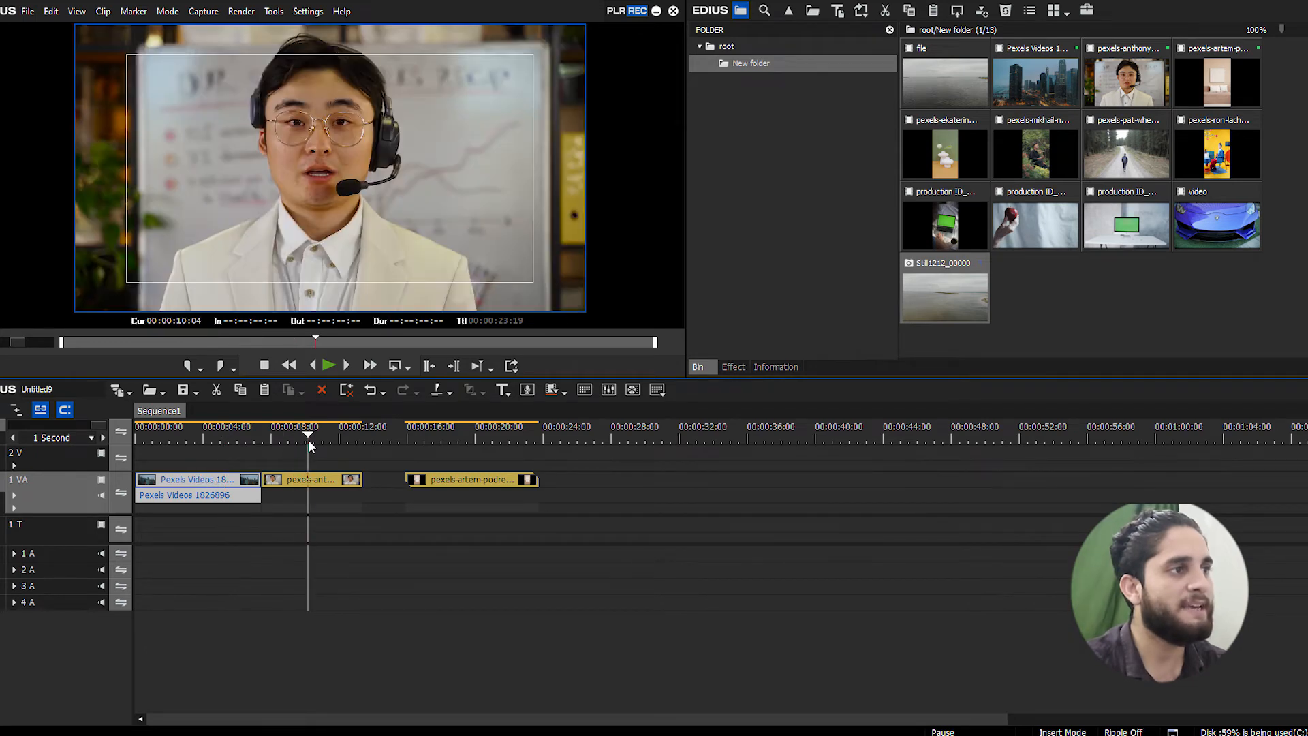
{"action": "left_click", "coordinate": [346, 466]}
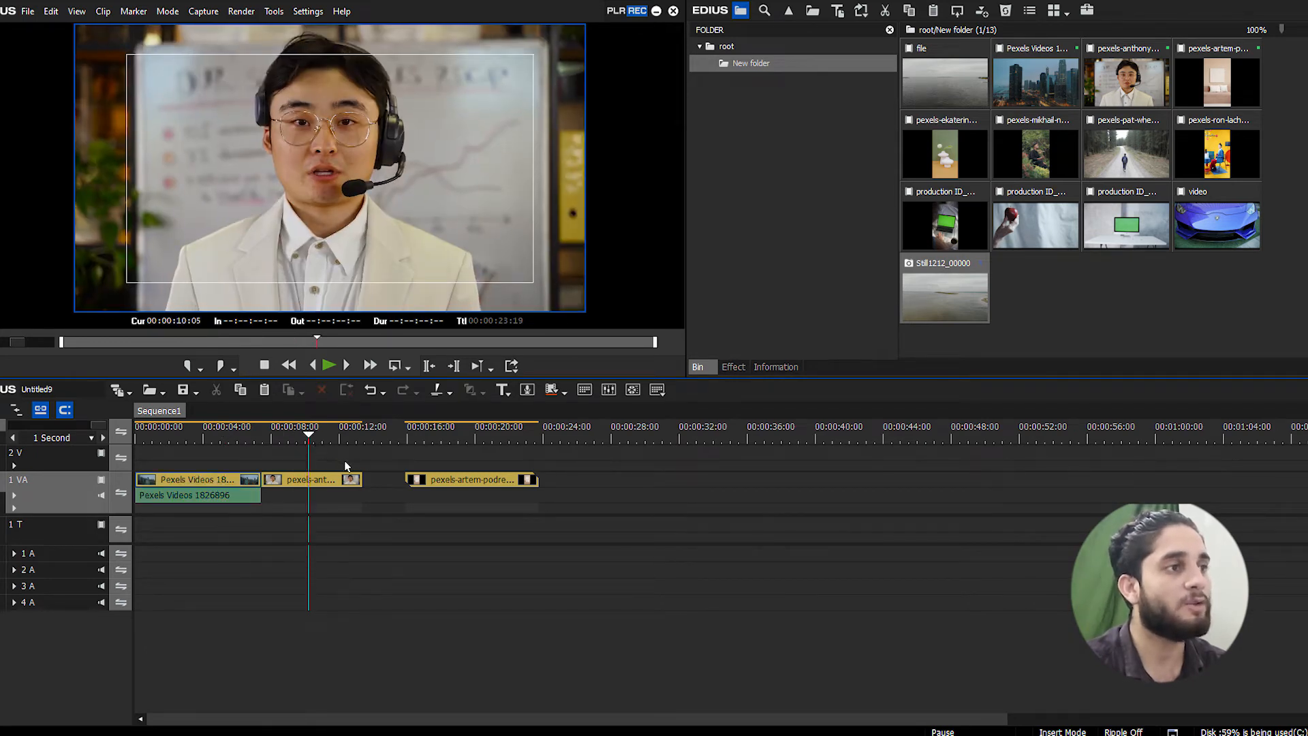
{"action": "left_click", "coordinate": [328, 436]}
{"action": "left_click", "coordinate": [323, 508]}
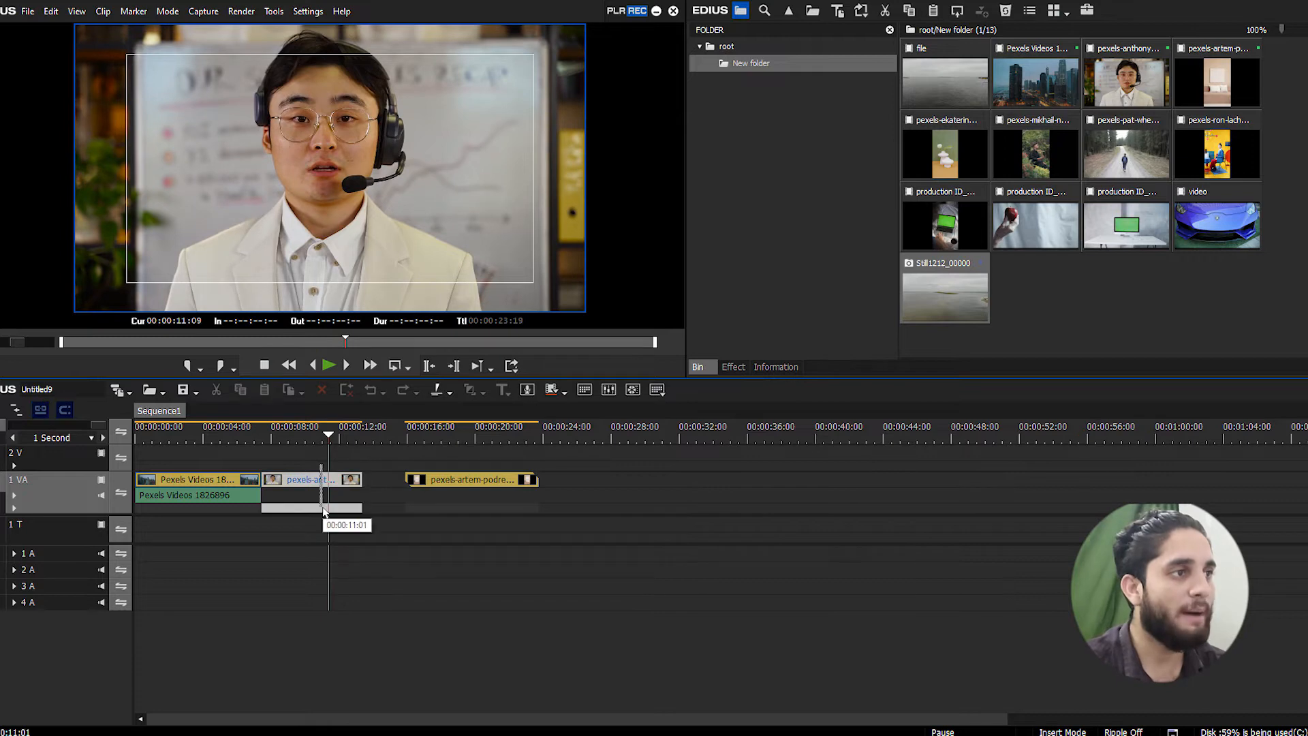
{"action": "key", "text": "Delete"}
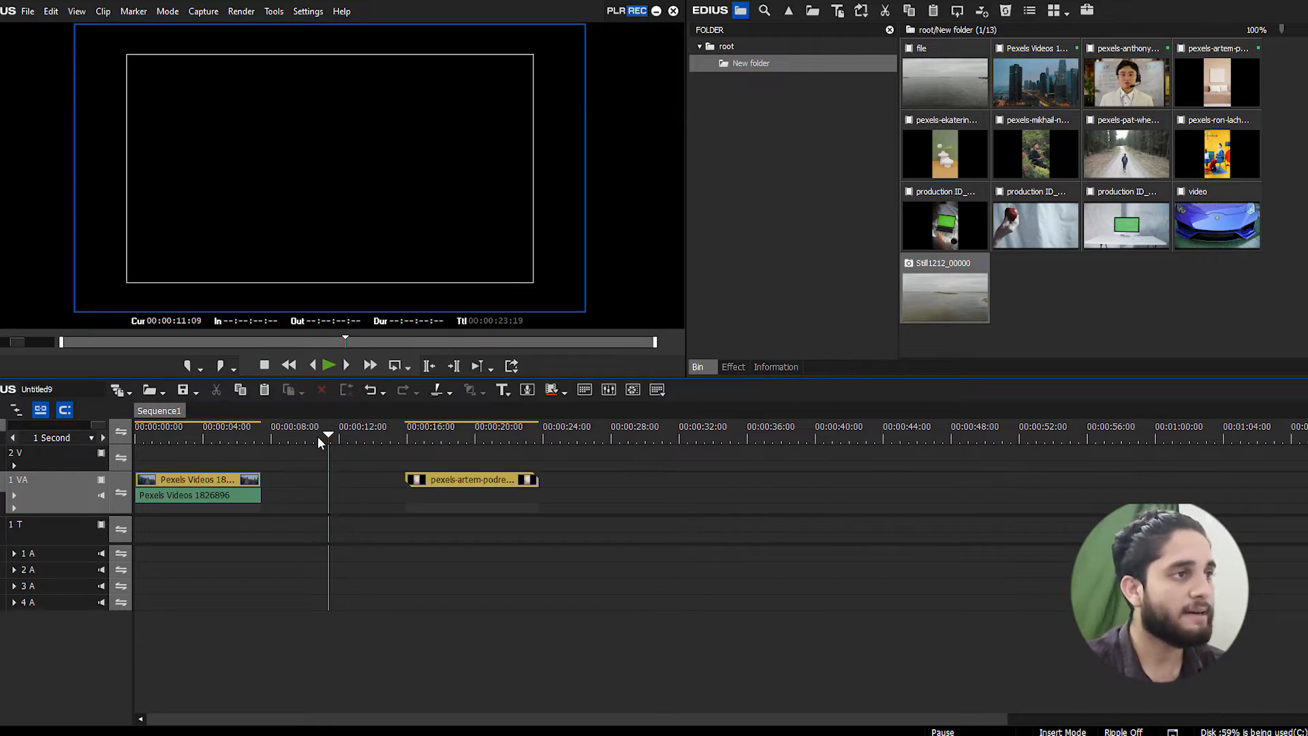
Select the city clip on the 1 VA track at 00:00:02:23 and play the timeline
{"action": "left_click_drag", "start_coordinate": [318, 436], "coordinate": [189, 480]}
{"action": "left_click", "coordinate": [191, 483]}
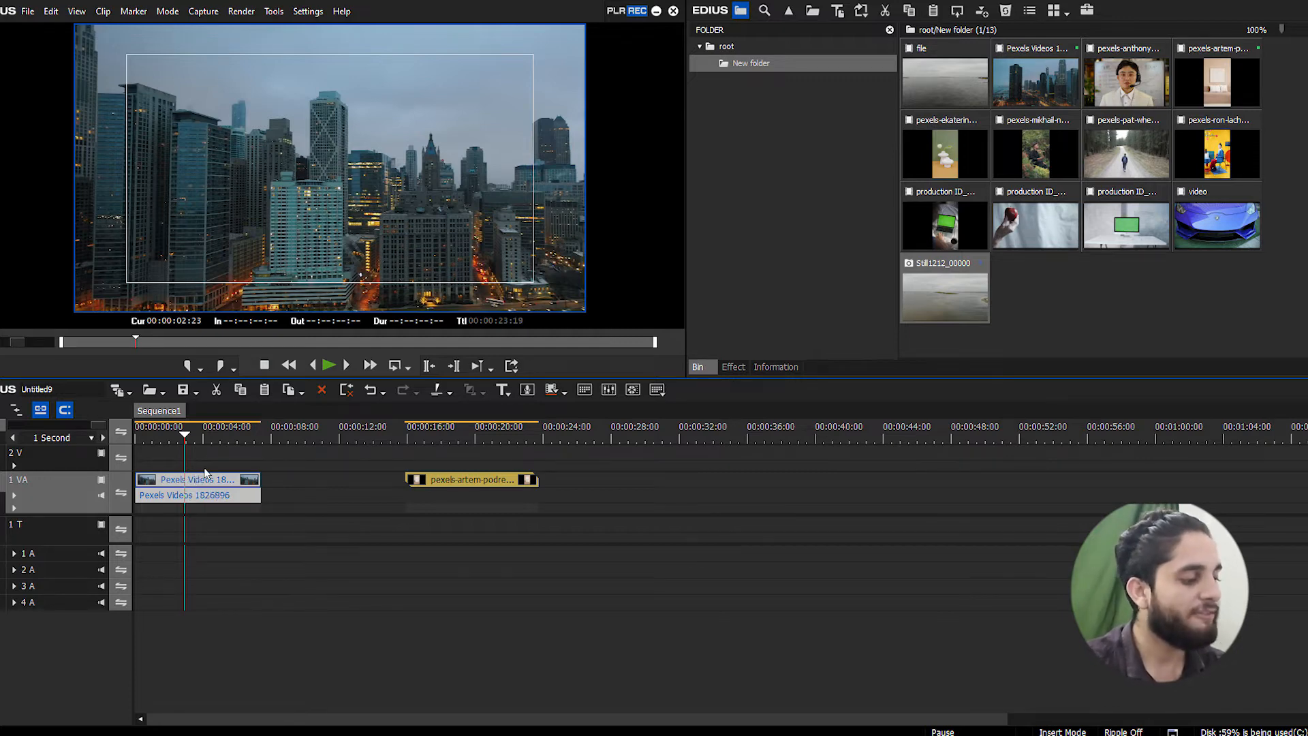
{"action": "key", "text": "shift+r"}
{"action": "left_click_drag", "start_coordinate": [186, 435], "coordinate": [214, 435]}
{"action": "key", "text": "space"}
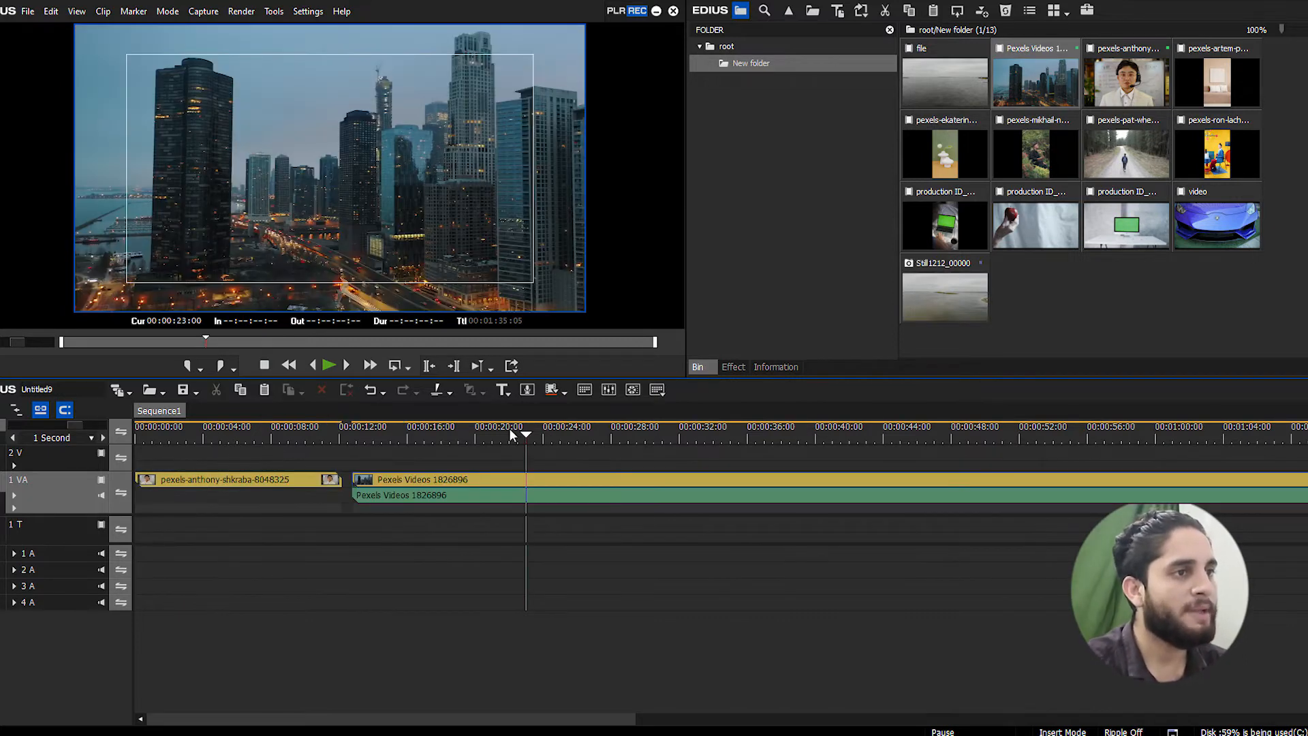
Select the city clip on the 1 VA track and place the playhead at 00:00:23:10
{"action": "left_click_drag", "start_coordinate": [512, 435], "coordinate": [481, 435]}
{"action": "left_click", "coordinate": [492, 480]}
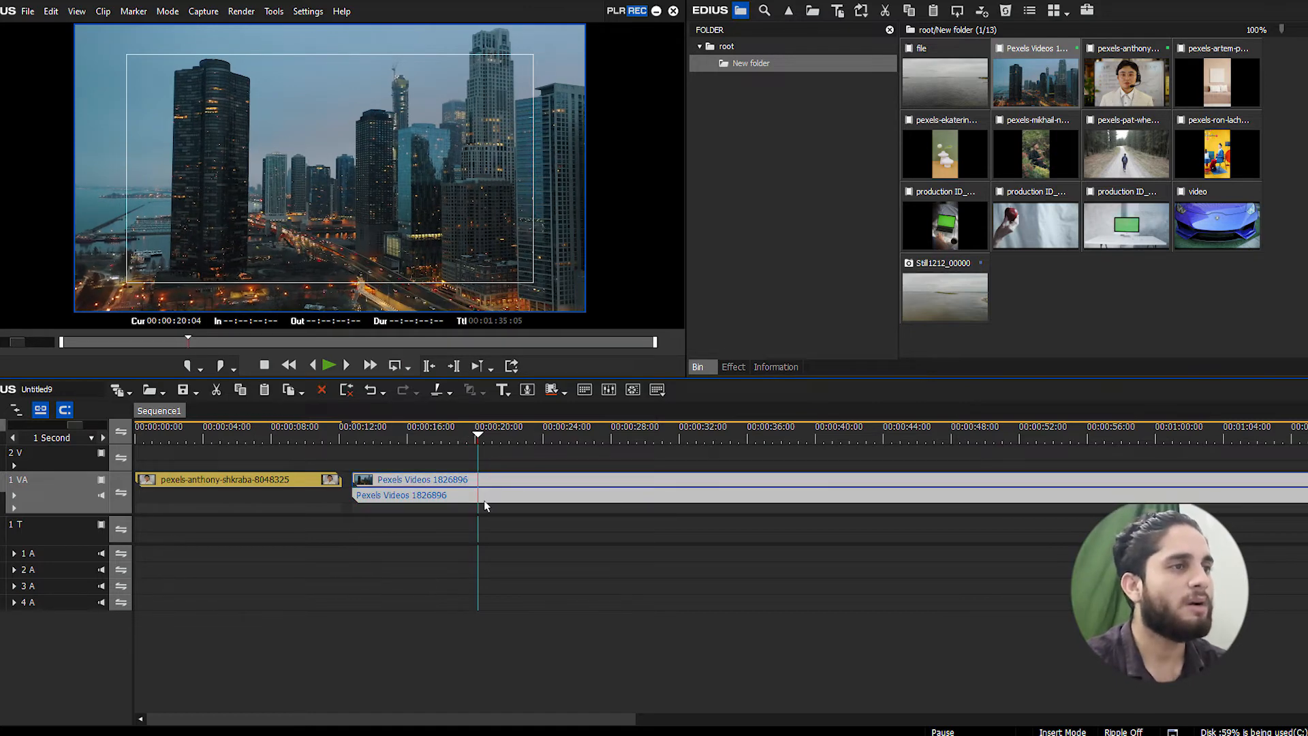
{"action": "left_click_drag", "start_coordinate": [475, 441], "coordinate": [448, 434]}
{"action": "left_click", "coordinate": [457, 437]}
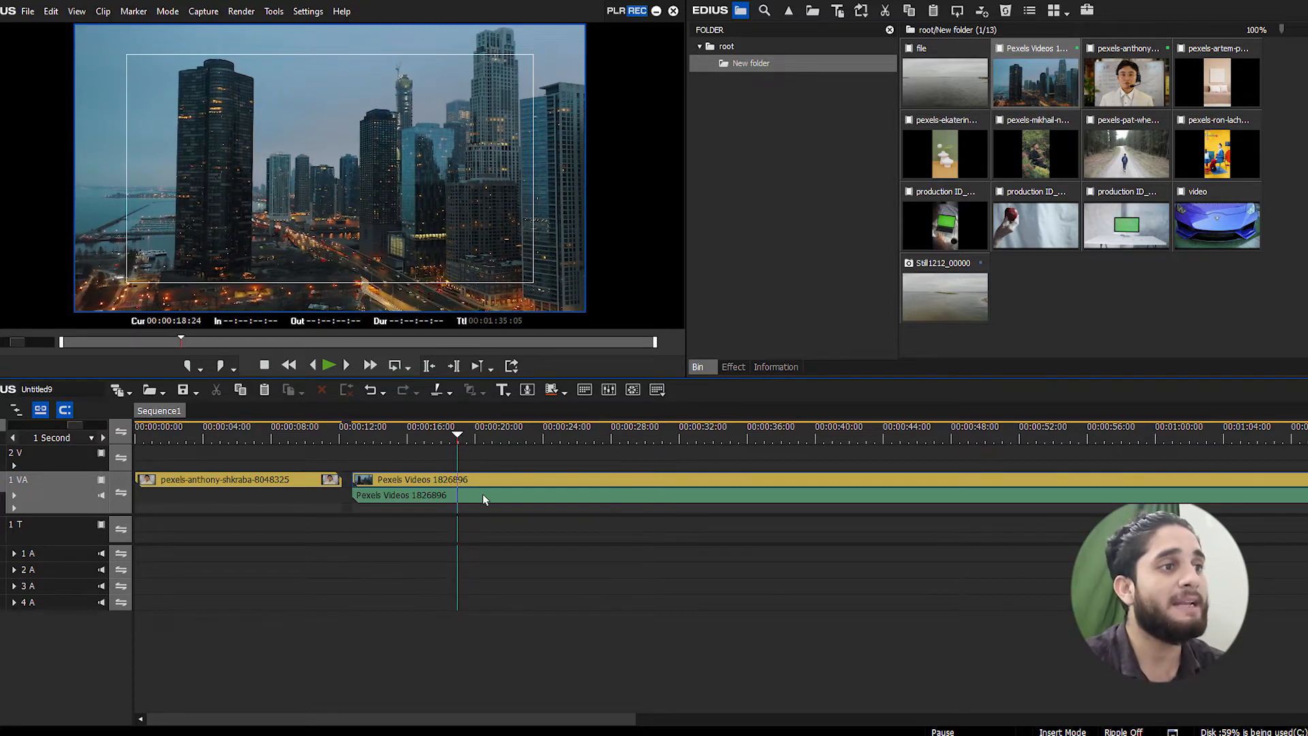
{"action": "left_click", "coordinate": [483, 493]}
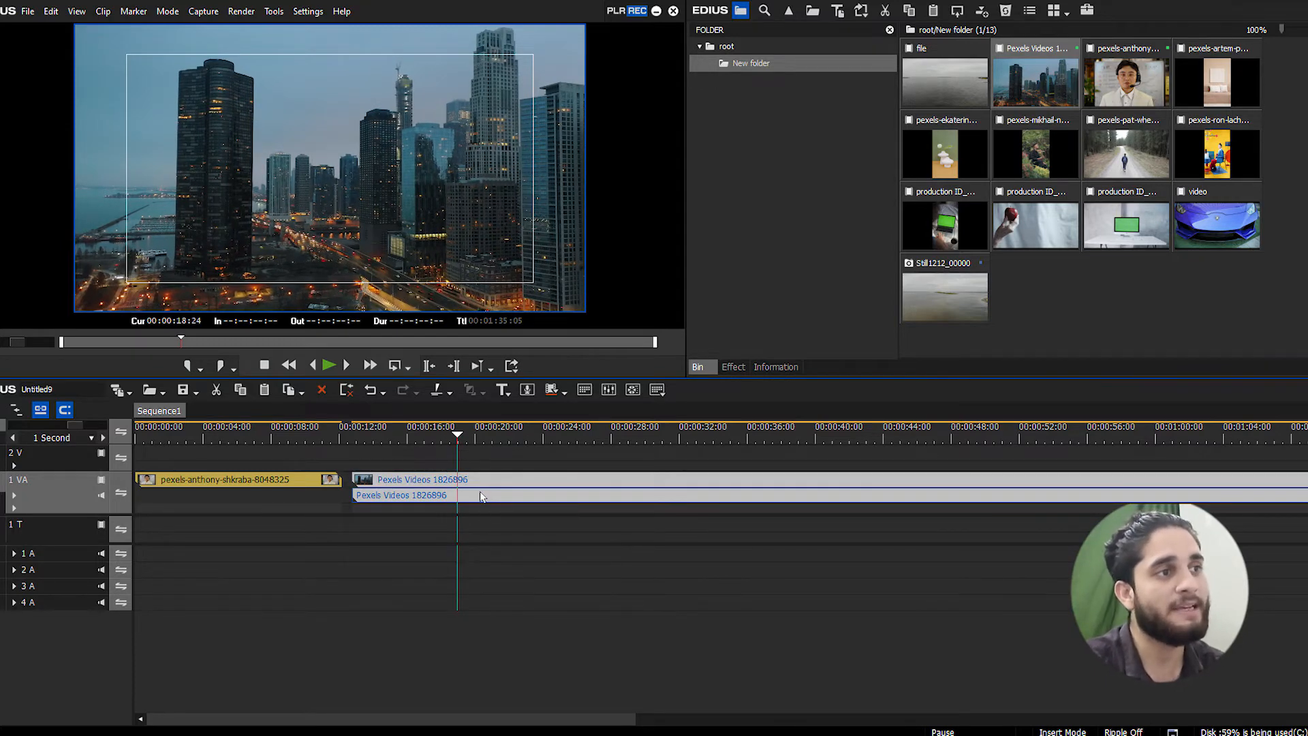
{"action": "left_click", "coordinate": [475, 483]}
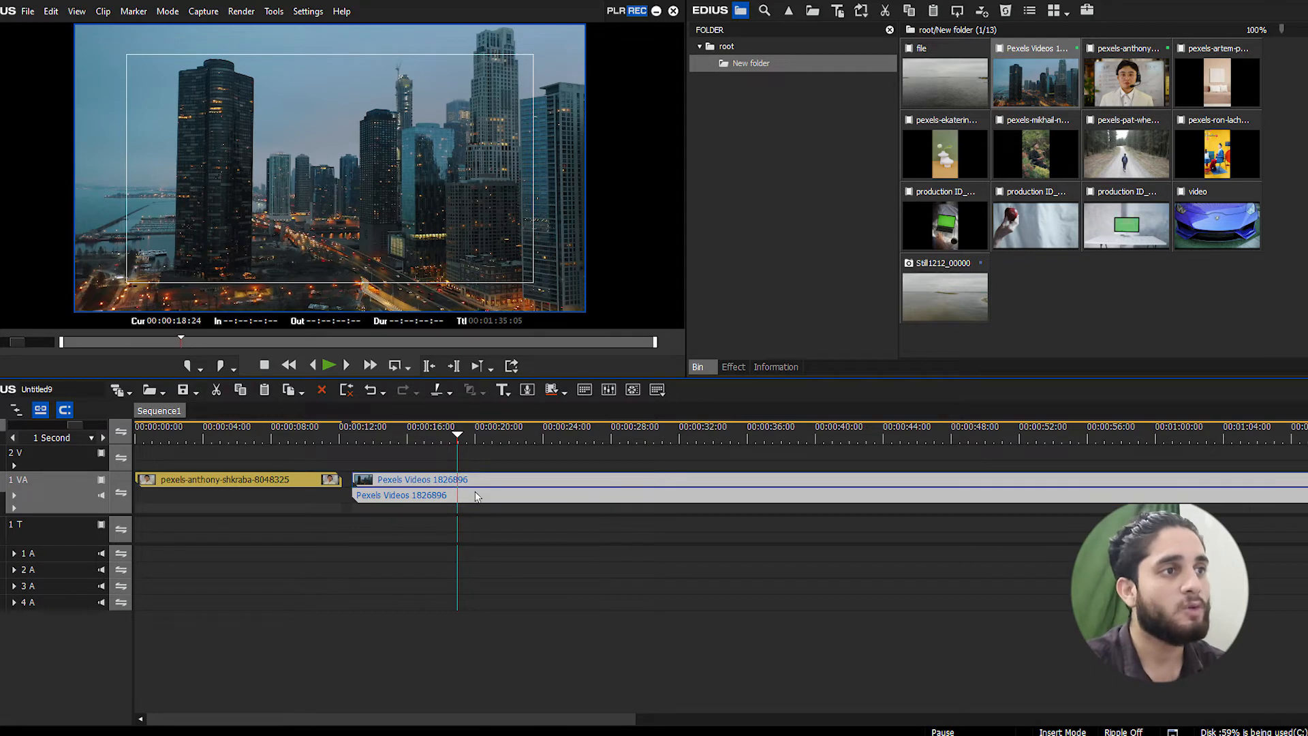
{"action": "left_click_drag", "start_coordinate": [477, 436], "coordinate": [529, 439]}
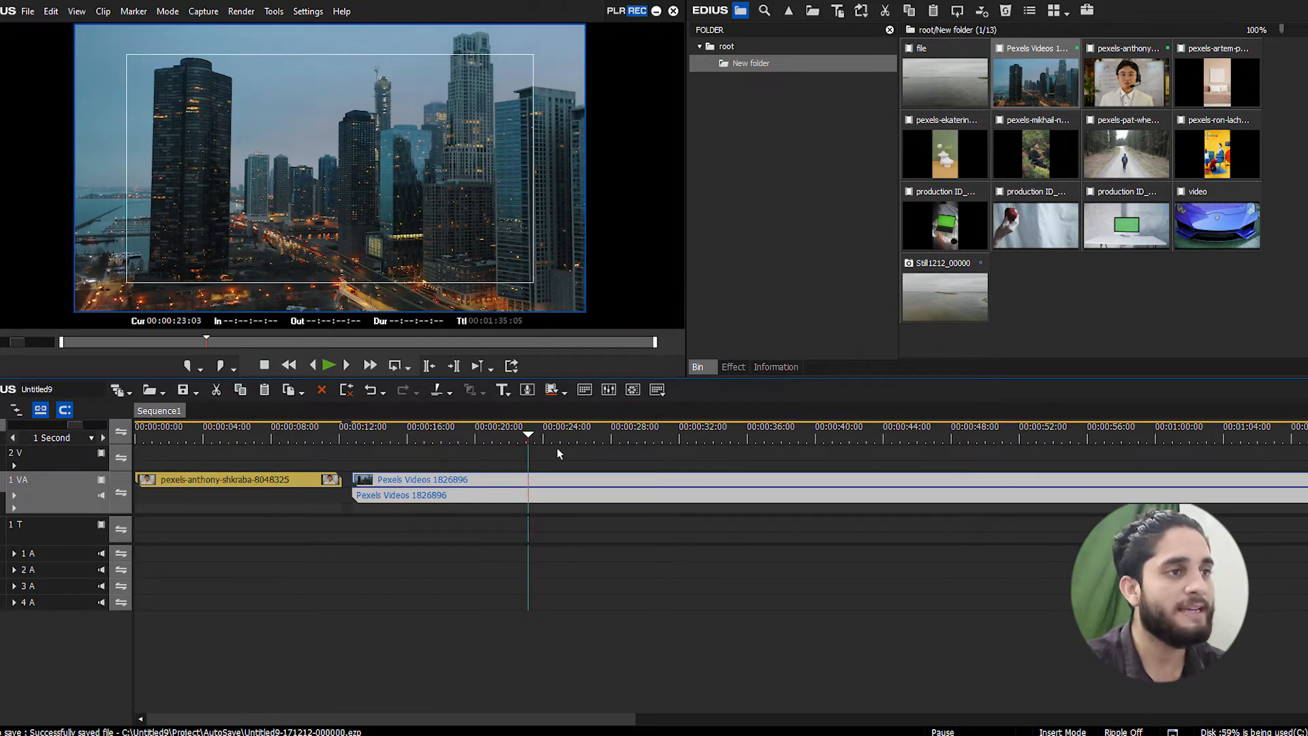
{"action": "left_click", "coordinate": [570, 433]}
{"action": "left_click_drag", "start_coordinate": [571, 435], "coordinate": [526, 436]}
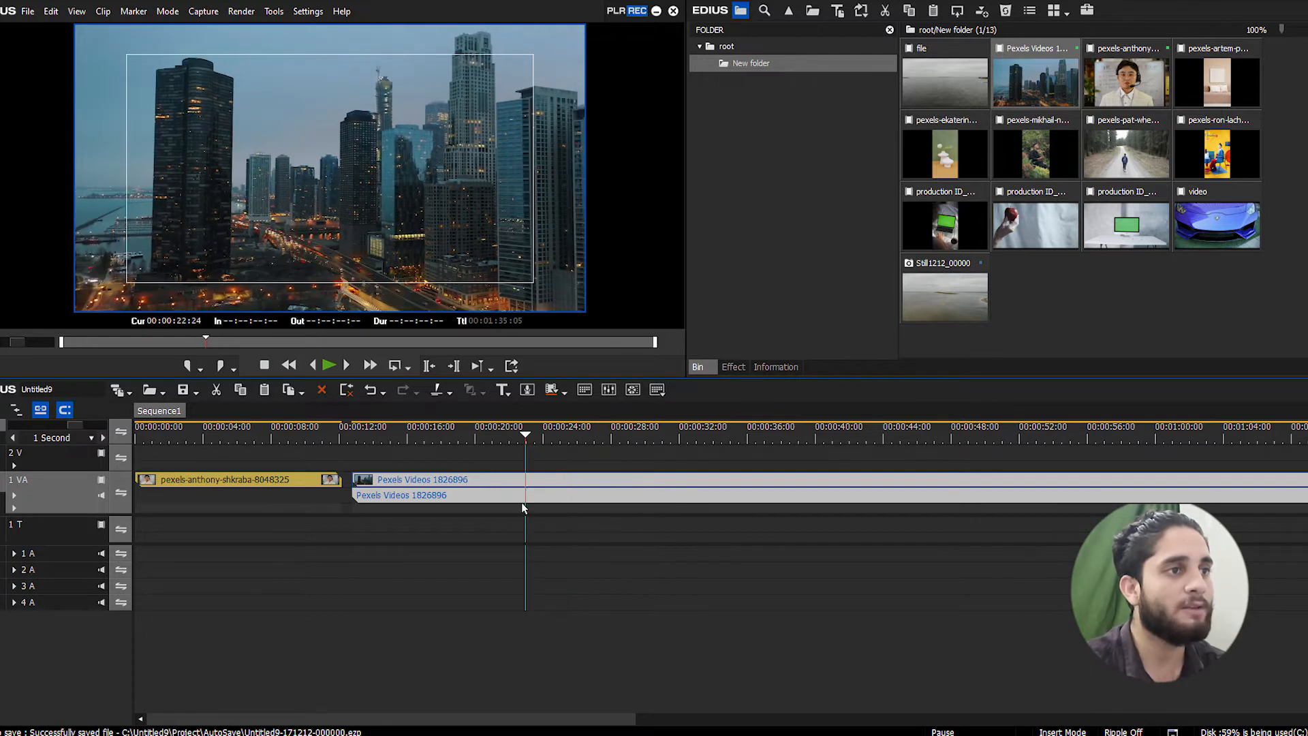
{"action": "left_click", "coordinate": [528, 495]}
{"action": "left_click", "coordinate": [534, 439]}
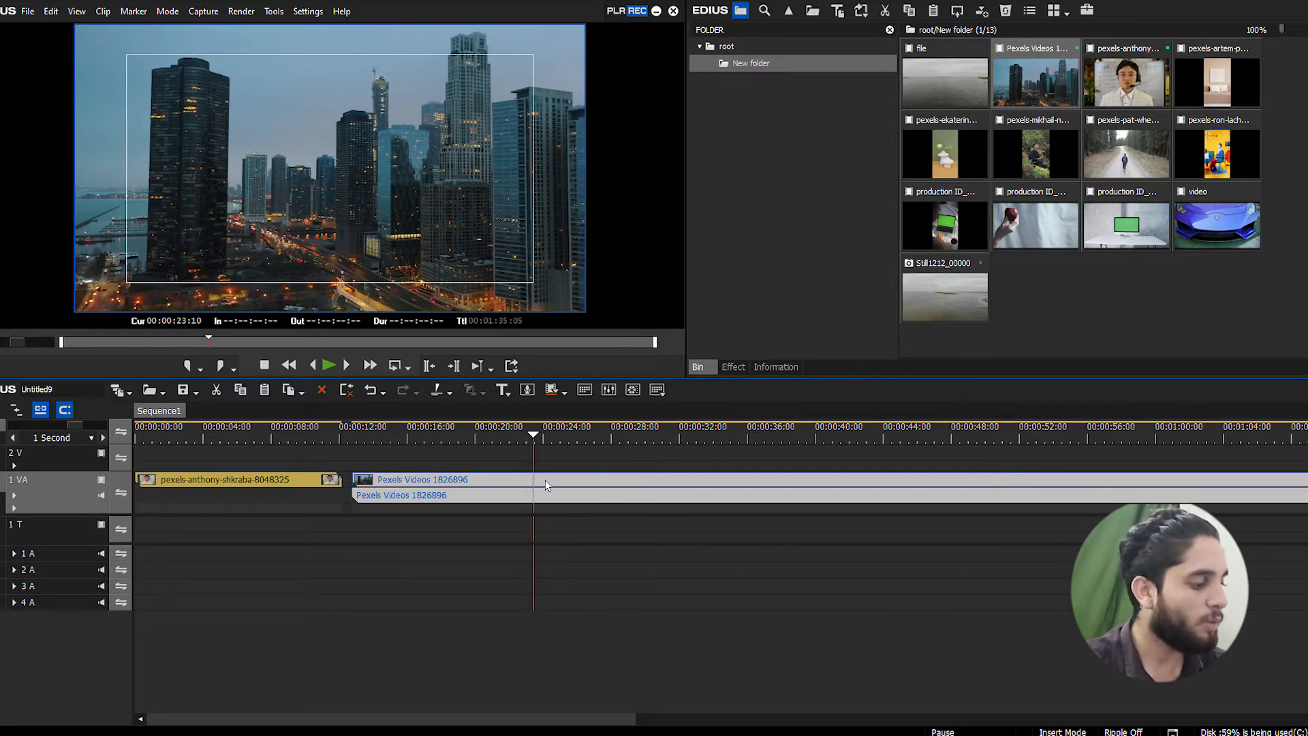
Delete only the audio part of the city clip on the 1 VA track, and undo the deletion
{"action": "left_click", "coordinate": [547, 470]}
{"action": "left_click", "coordinate": [547, 473]}
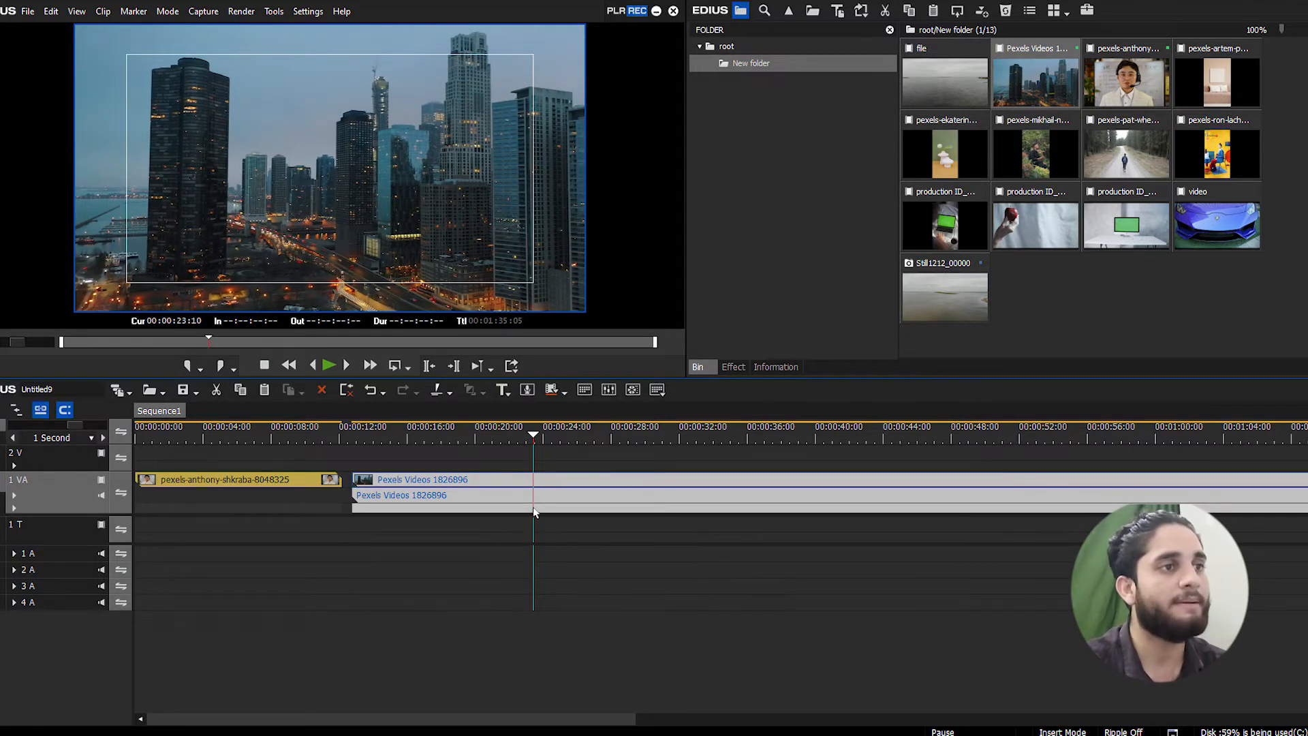
{"action": "key", "text": "Delete"}
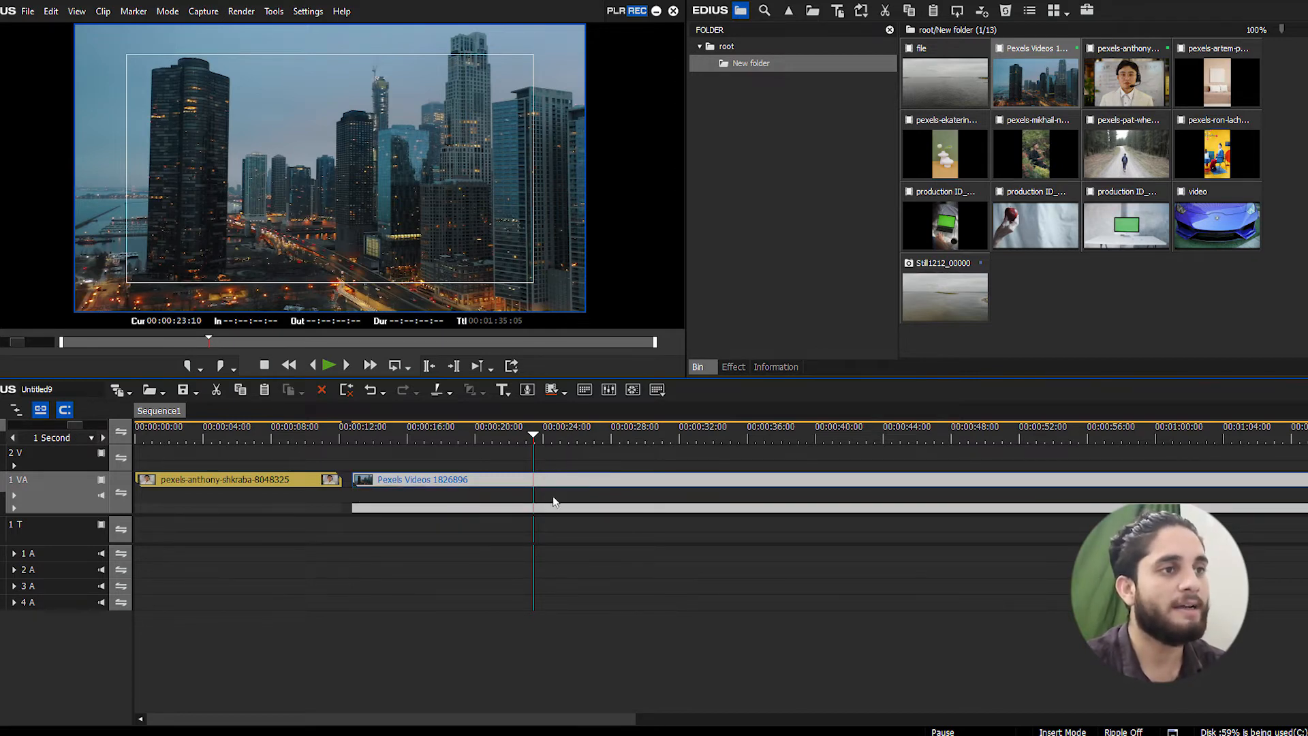
{"action": "left_click", "coordinate": [569, 477]}
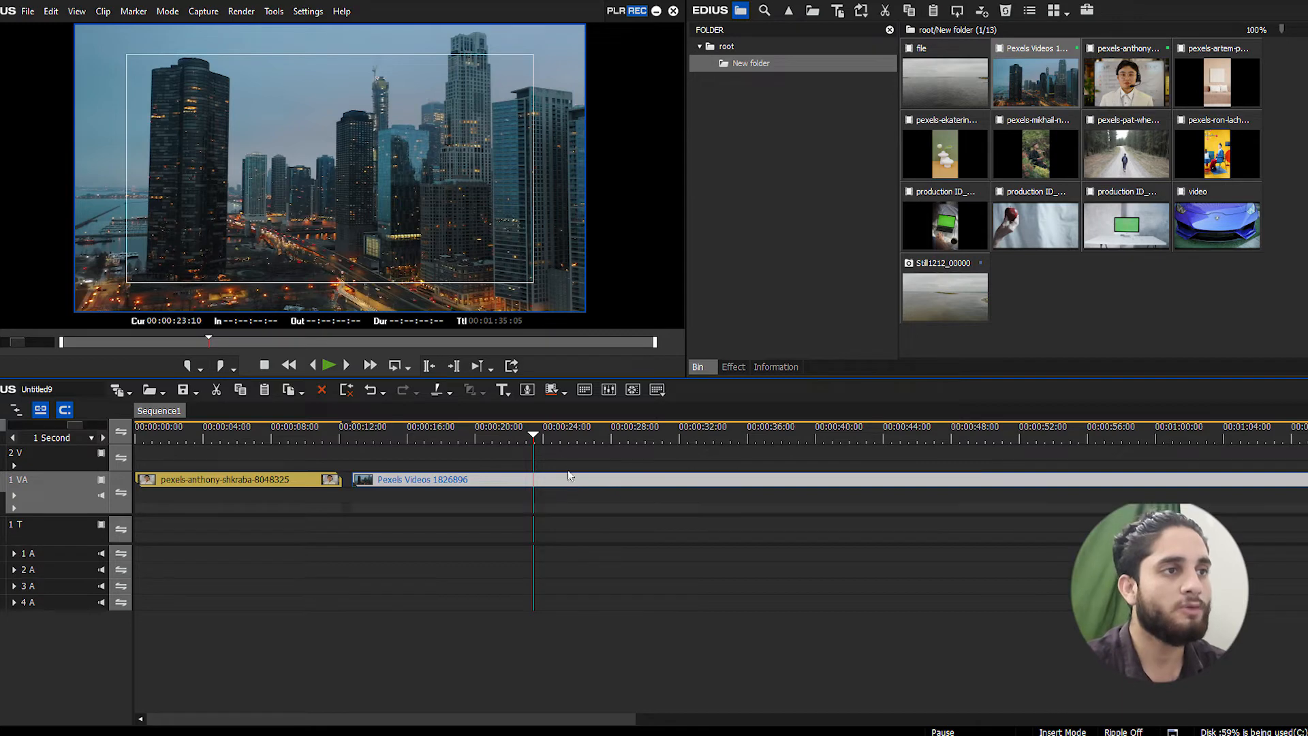
{"action": "left_click", "coordinate": [568, 466]}
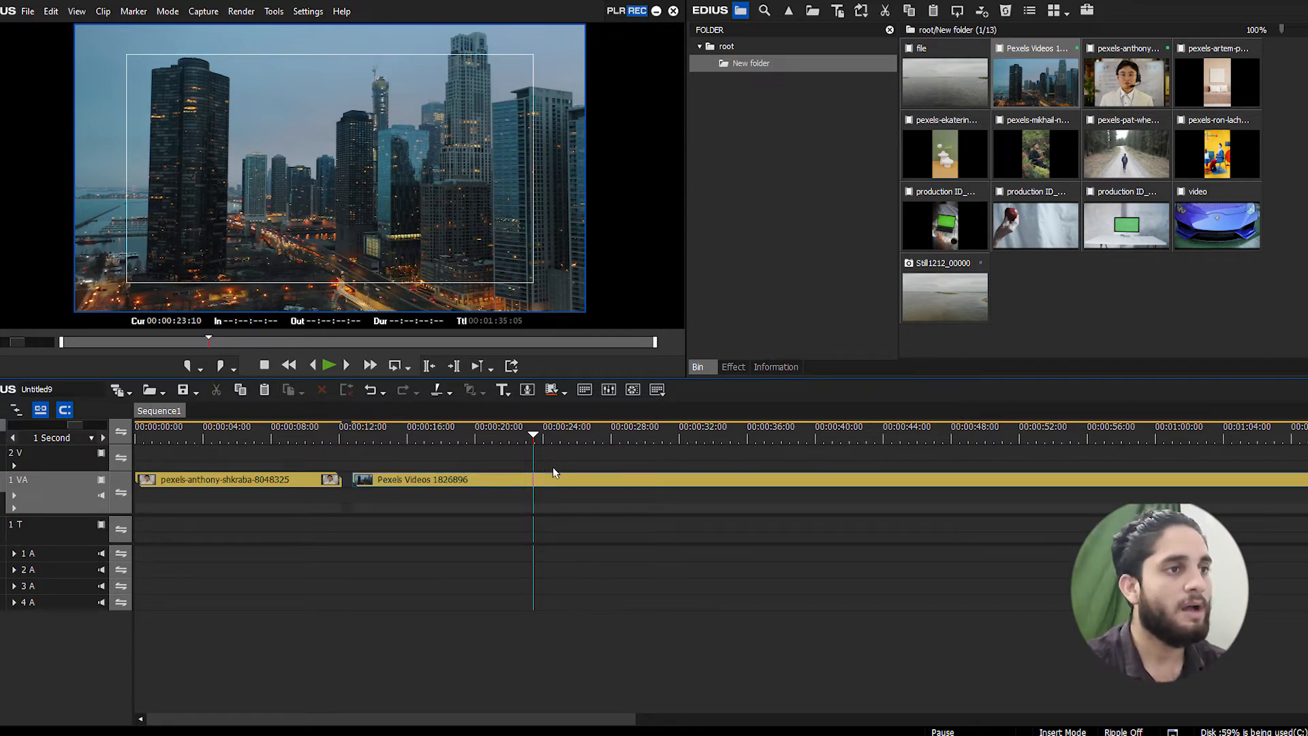
{"action": "left_click", "coordinate": [554, 470]}
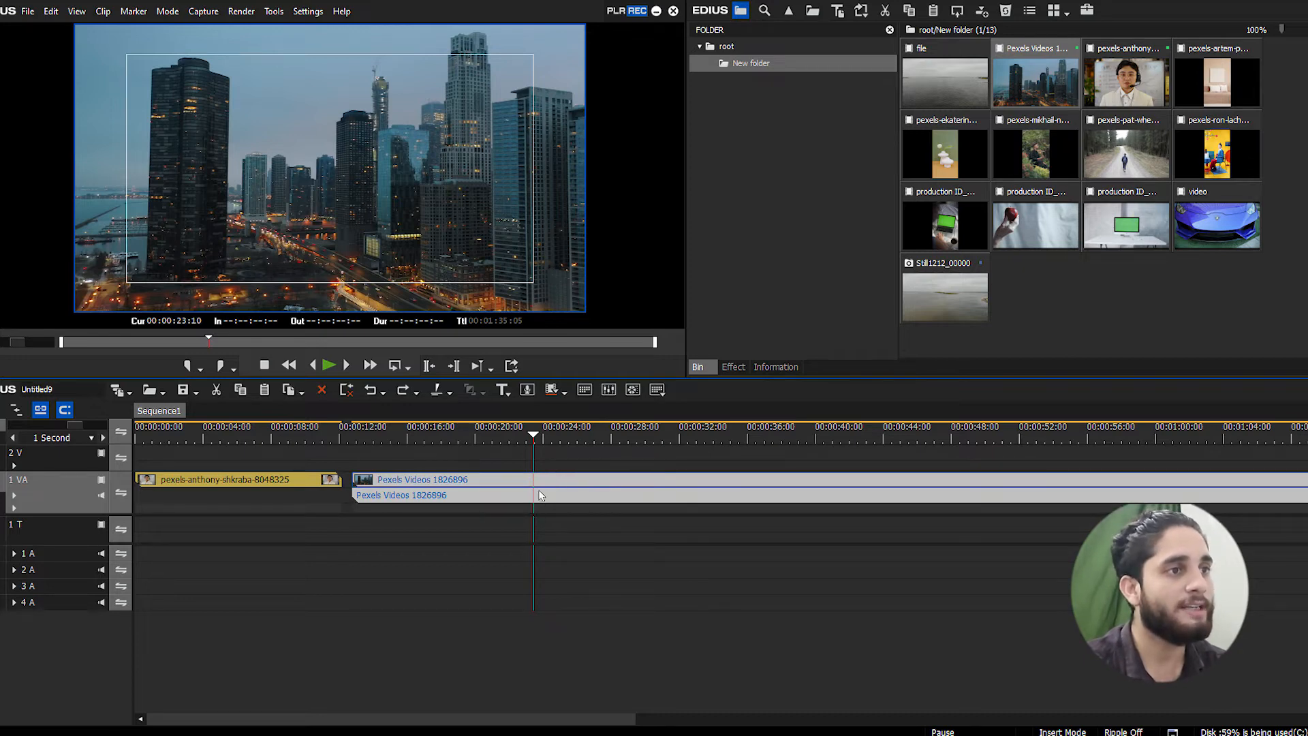
Delete only the video part of the city clip, check the timeline at 00:00:26:16, and undo the deletion
{"action": "left_click", "coordinate": [555, 508]}
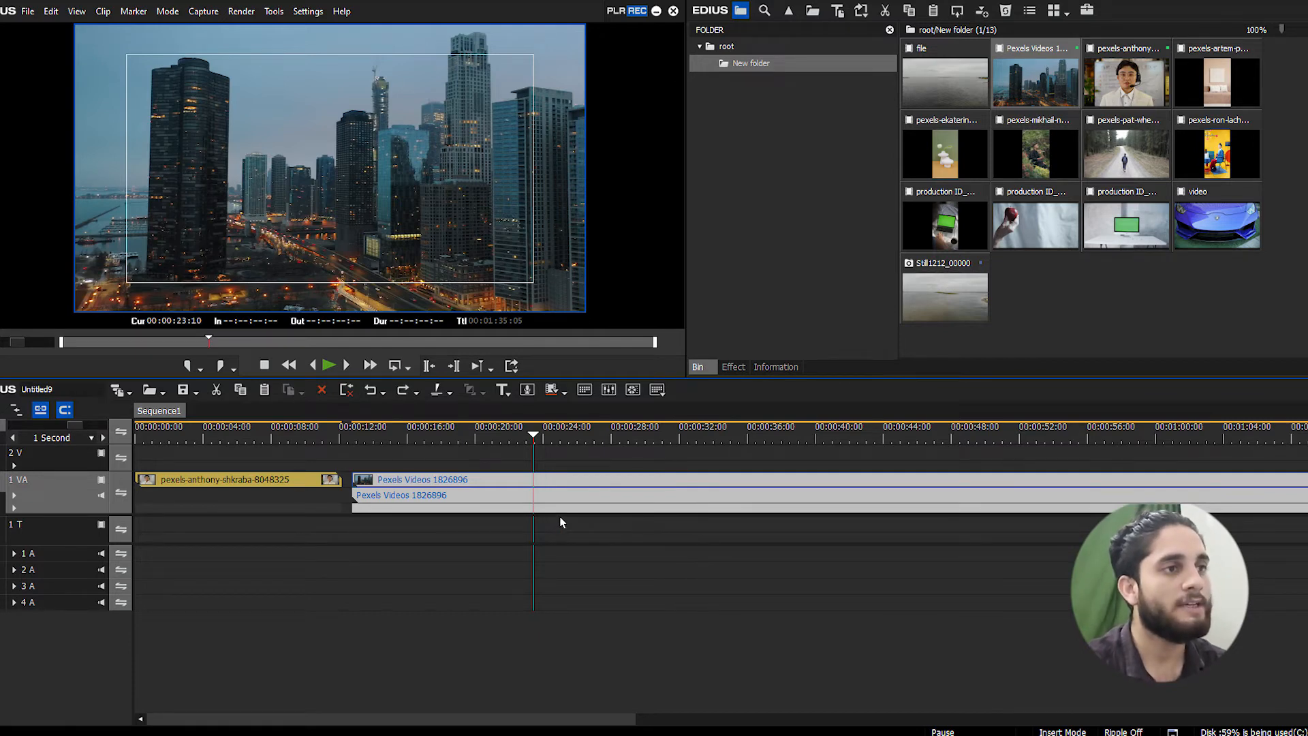
{"action": "key", "text": "Delete"}
{"action": "left_click_drag", "start_coordinate": [543, 439], "coordinate": [588, 443]}
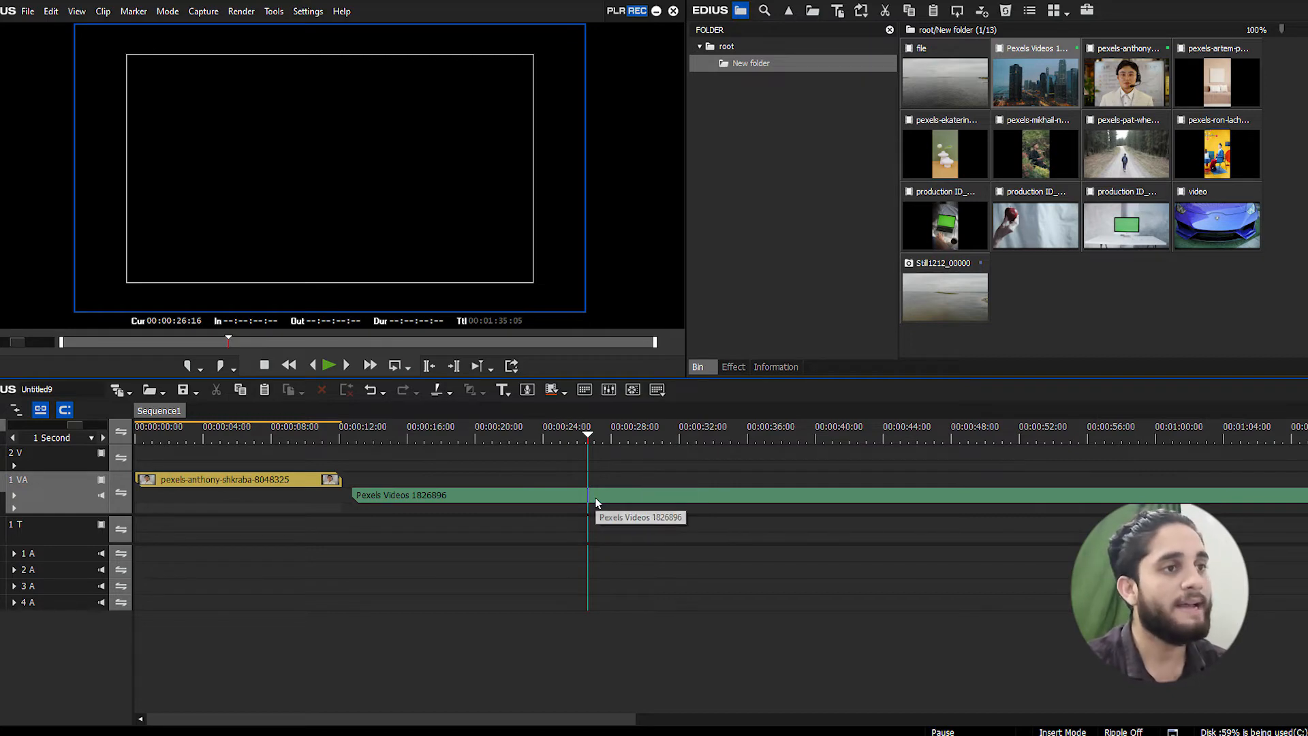
{"action": "left_click", "coordinate": [534, 493]}
{"action": "left_click", "coordinate": [536, 555]}
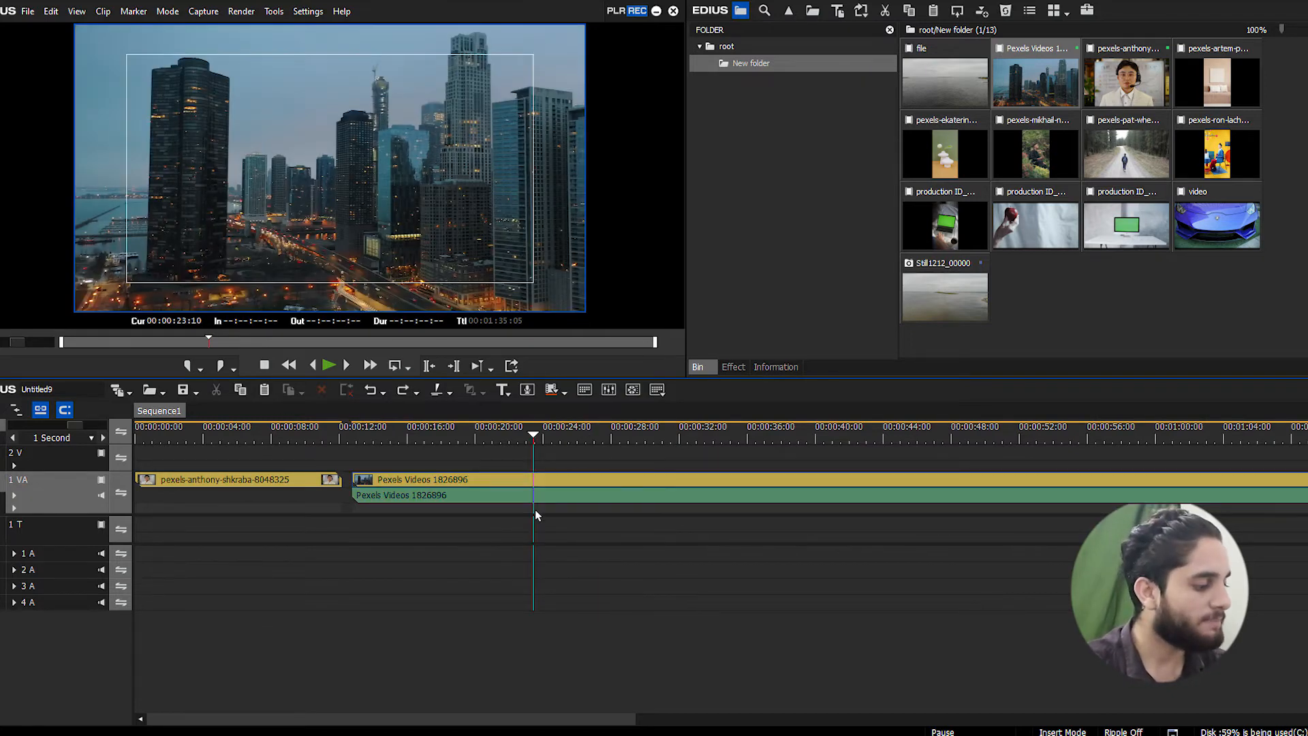
Remove the city clip's audio part once more while keeping its video, and undo the removal
{"action": "left_click", "coordinate": [536, 496]}
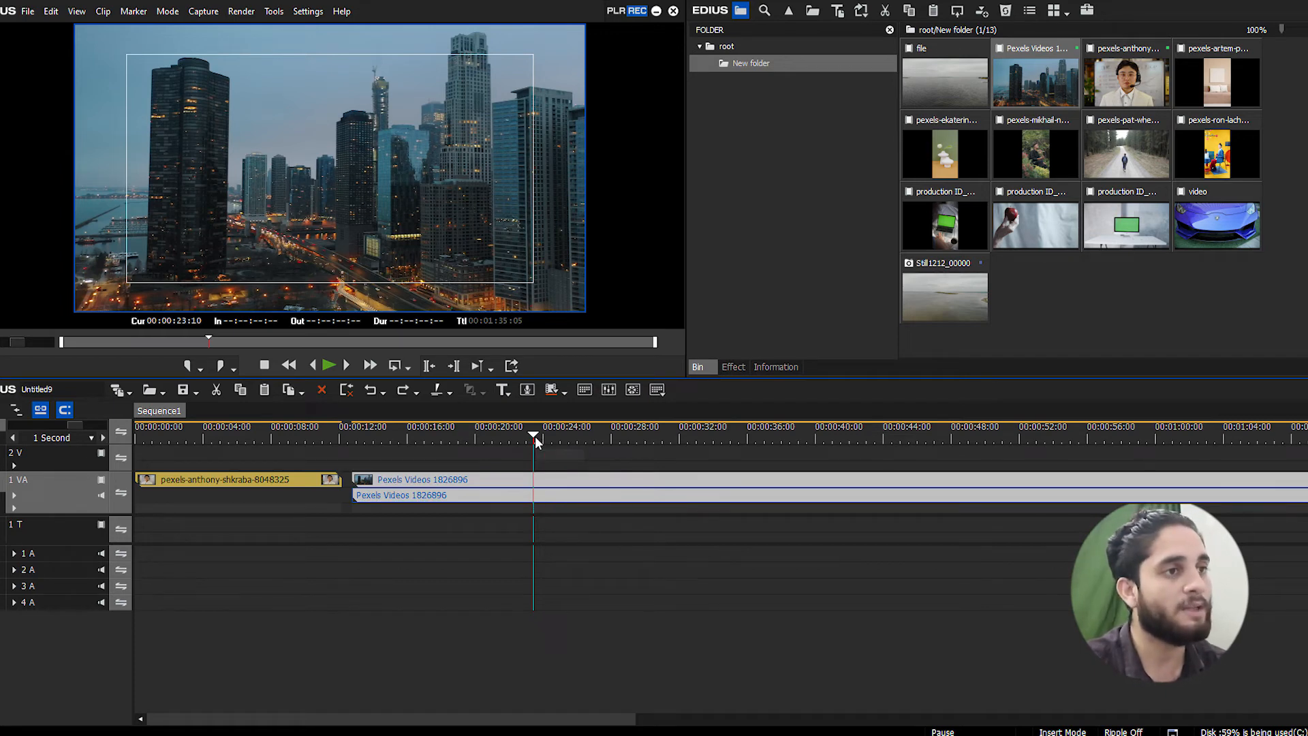
{"action": "key", "text": "alt+a"}
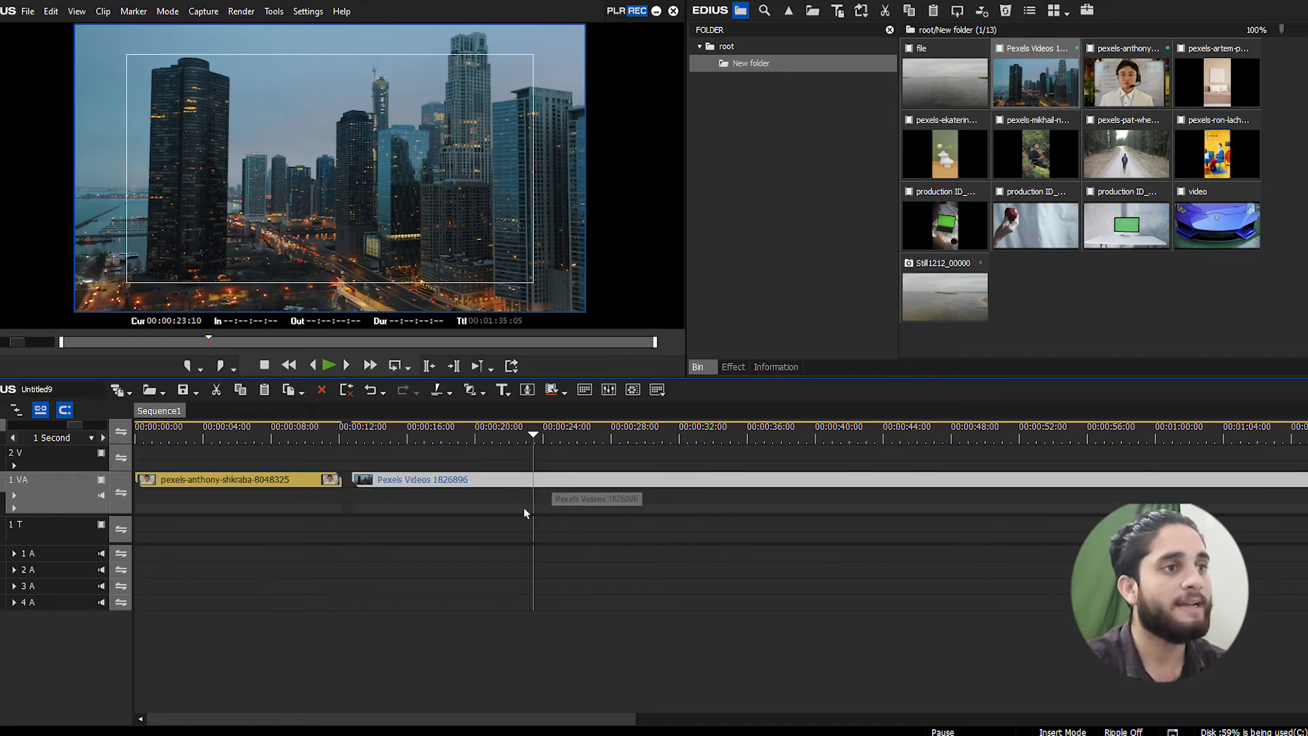
{"action": "left_click", "coordinate": [557, 453]}
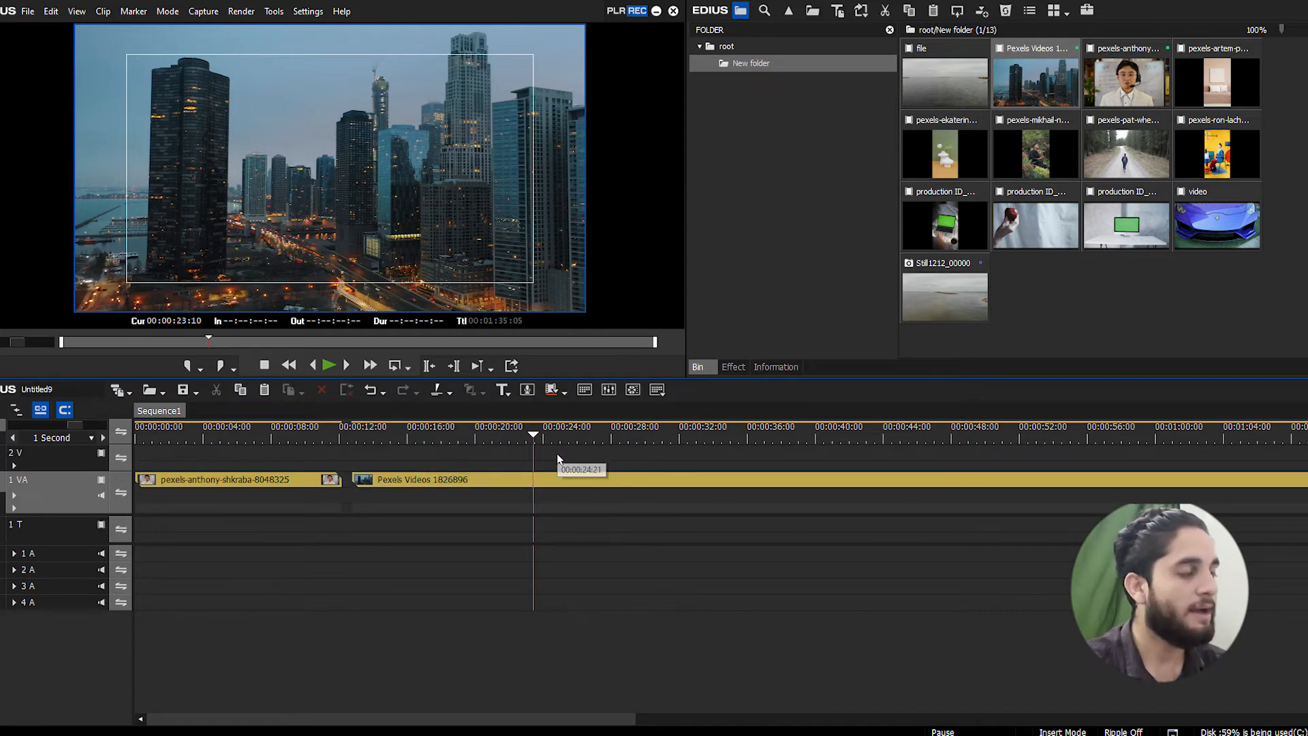
{"action": "key", "text": "ctrl+z"}
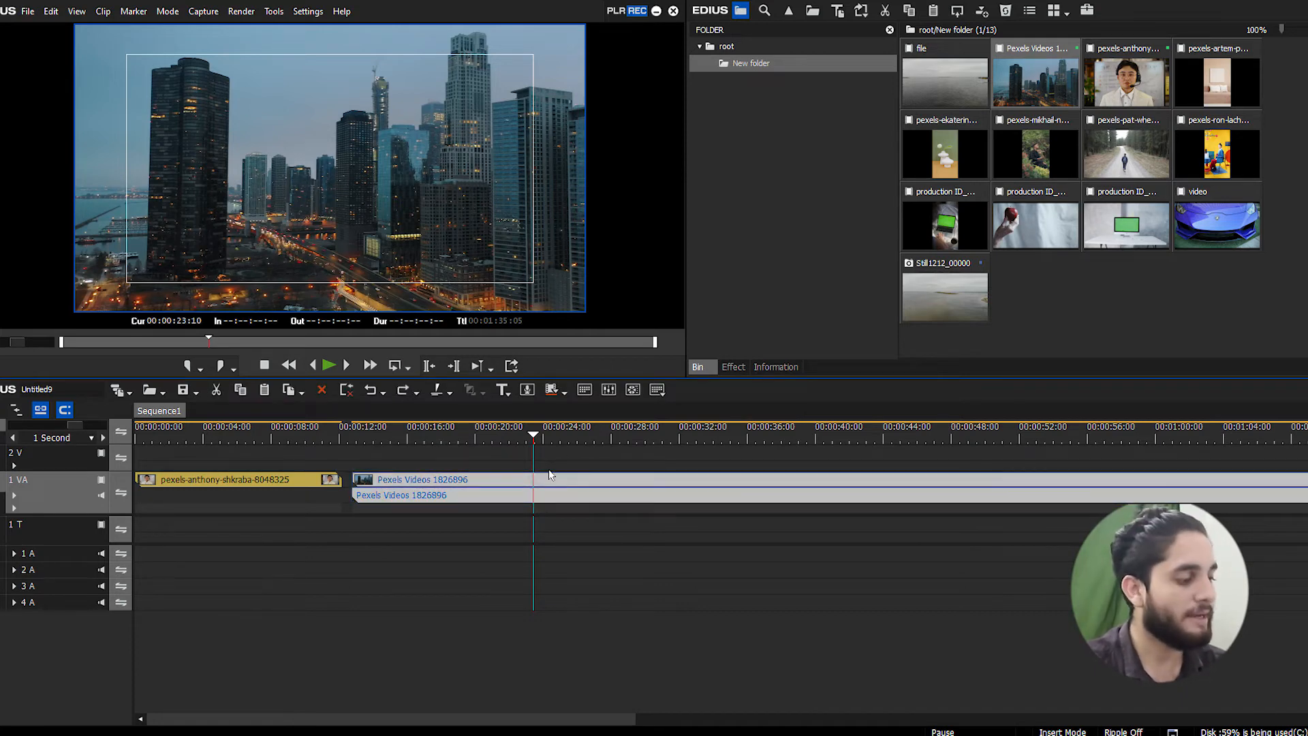
Delete only the video part of the city clip on the 1 VA track, and undo the deletion
{"action": "key", "text": "alt+v"}
{"action": "left_click", "coordinate": [553, 477]}
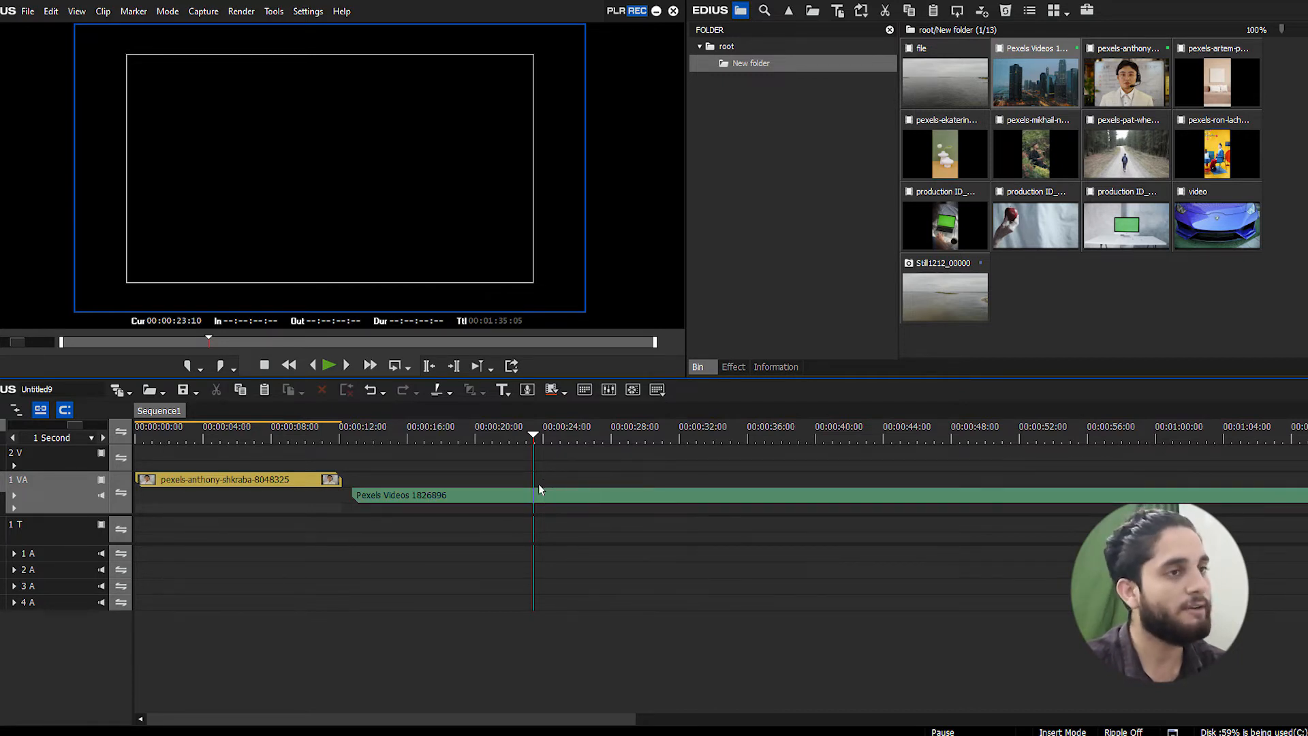
{"action": "key", "text": "ctrl+z"}
Trim both ends of the city clip to a length of 00:00:05:10 and delete the gap in front of it
{"action": "left_click_drag", "start_coordinate": [541, 438], "coordinate": [644, 441]}
{"action": "left_click", "coordinate": [544, 447]}
{"action": "key", "text": "n"}
{"action": "key", "text": "m"}
{"action": "right_click", "coordinate": [532, 489]}
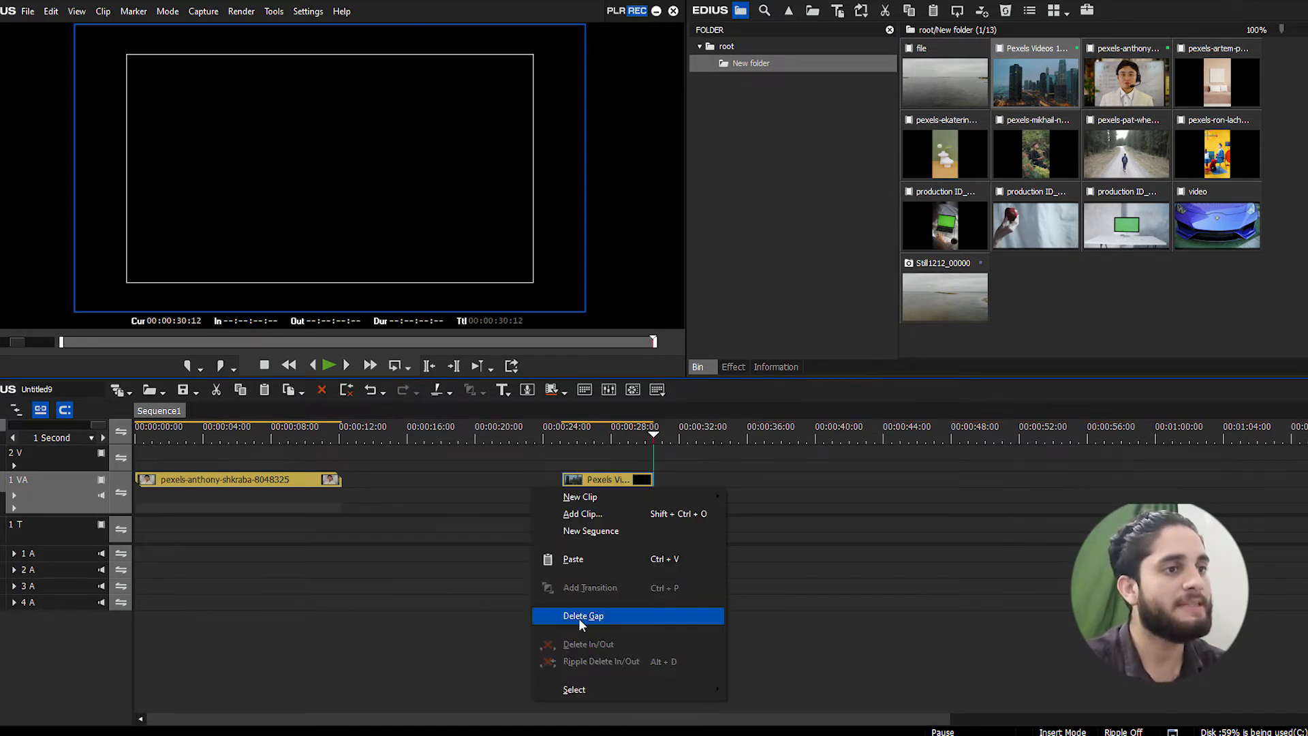
{"action": "left_click", "coordinate": [579, 617]}
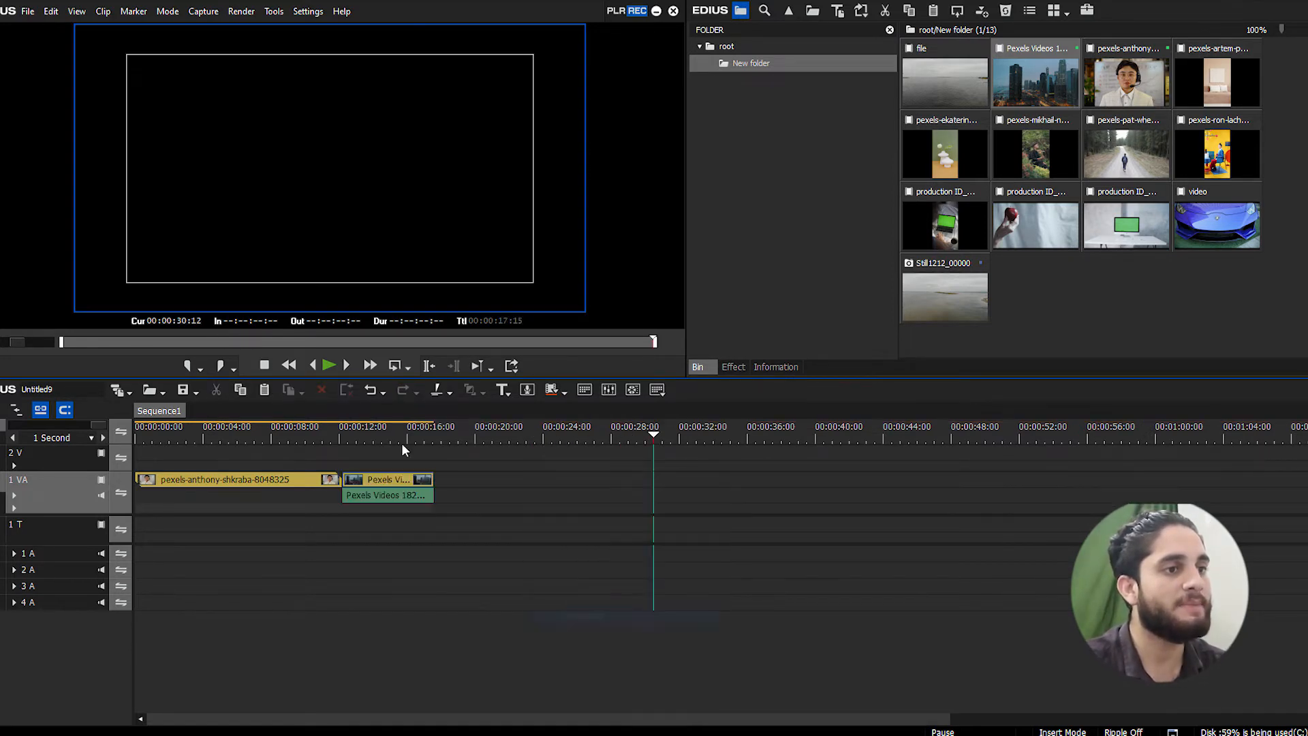
Open the Speed settings of the city clip, check its direction and rate, and close them with the values kept
{"action": "left_click", "coordinate": [369, 440]}
{"action": "left_click", "coordinate": [385, 440]}
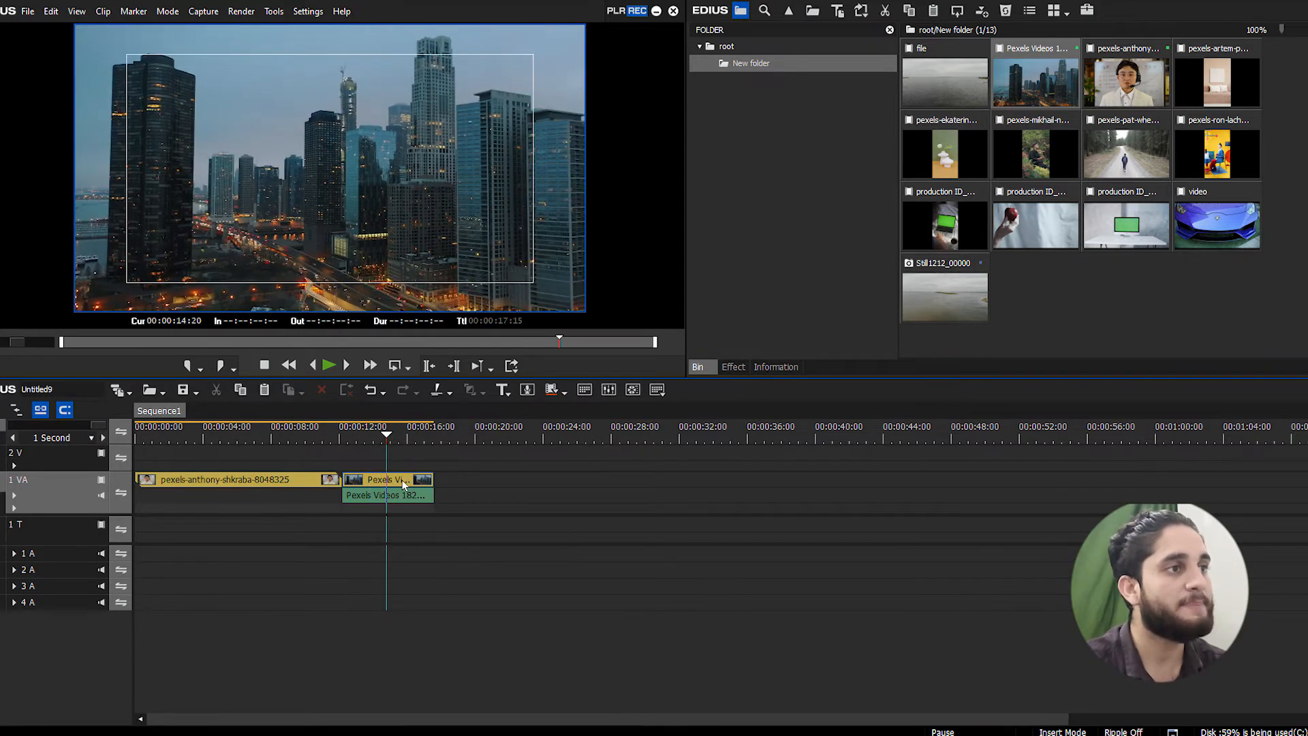
{"action": "left_click", "coordinate": [403, 482]}
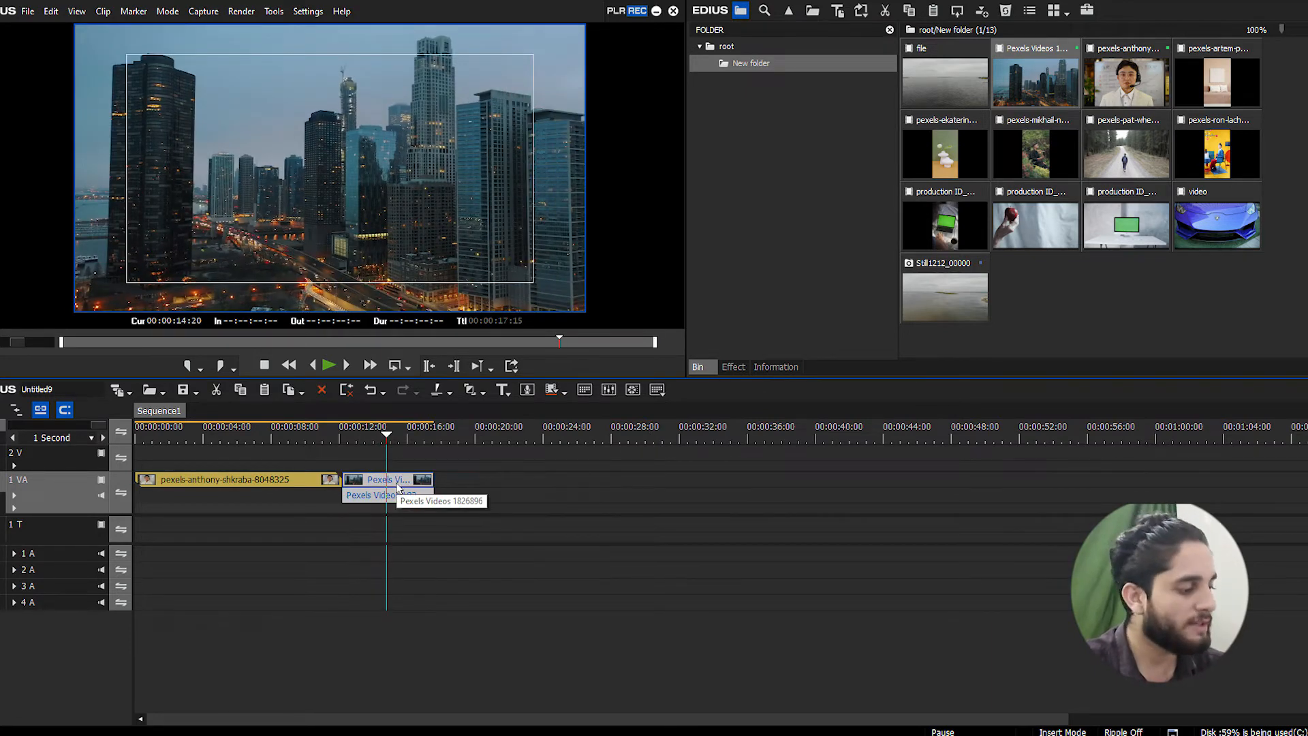
{"action": "key", "text": "alt+e"}
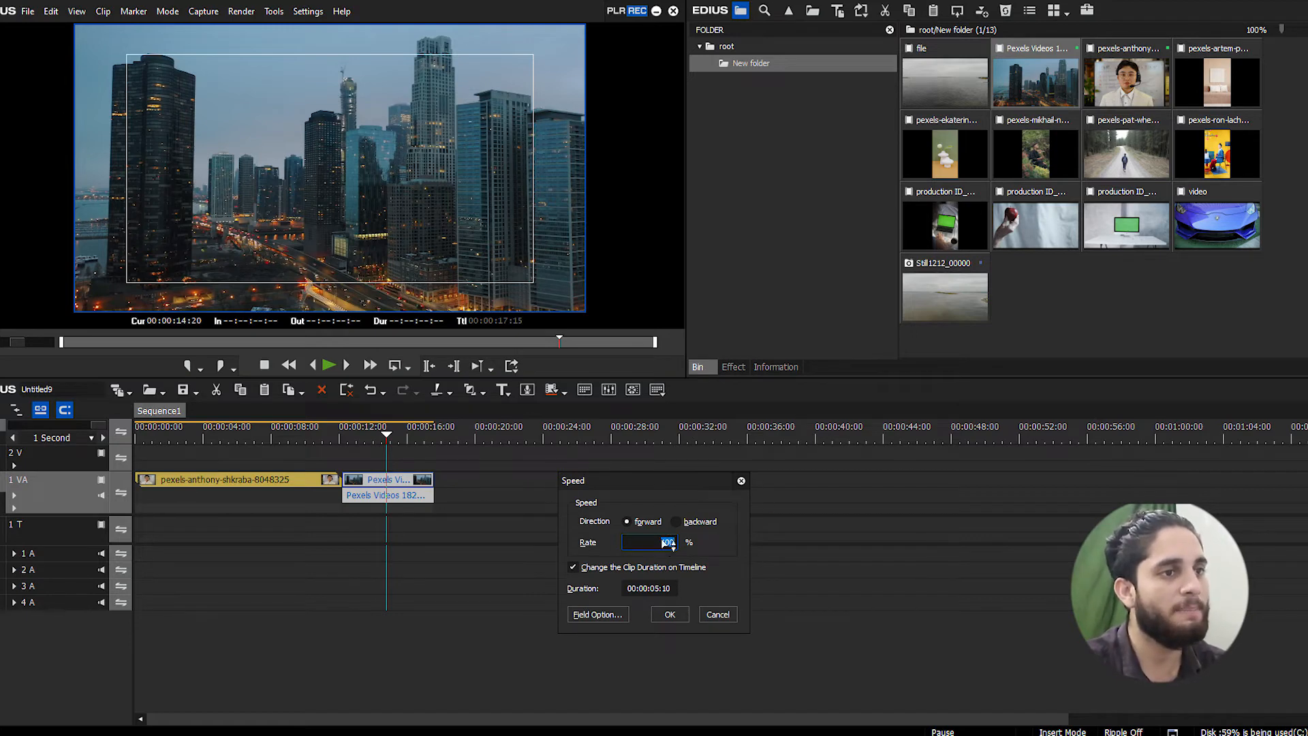
{"action": "left_click", "coordinate": [670, 613]}
Set the In point at the city clip's start, 00:00:12:05, and the Out point at its end, 00:00:17:15
{"action": "left_click", "coordinate": [341, 435]}
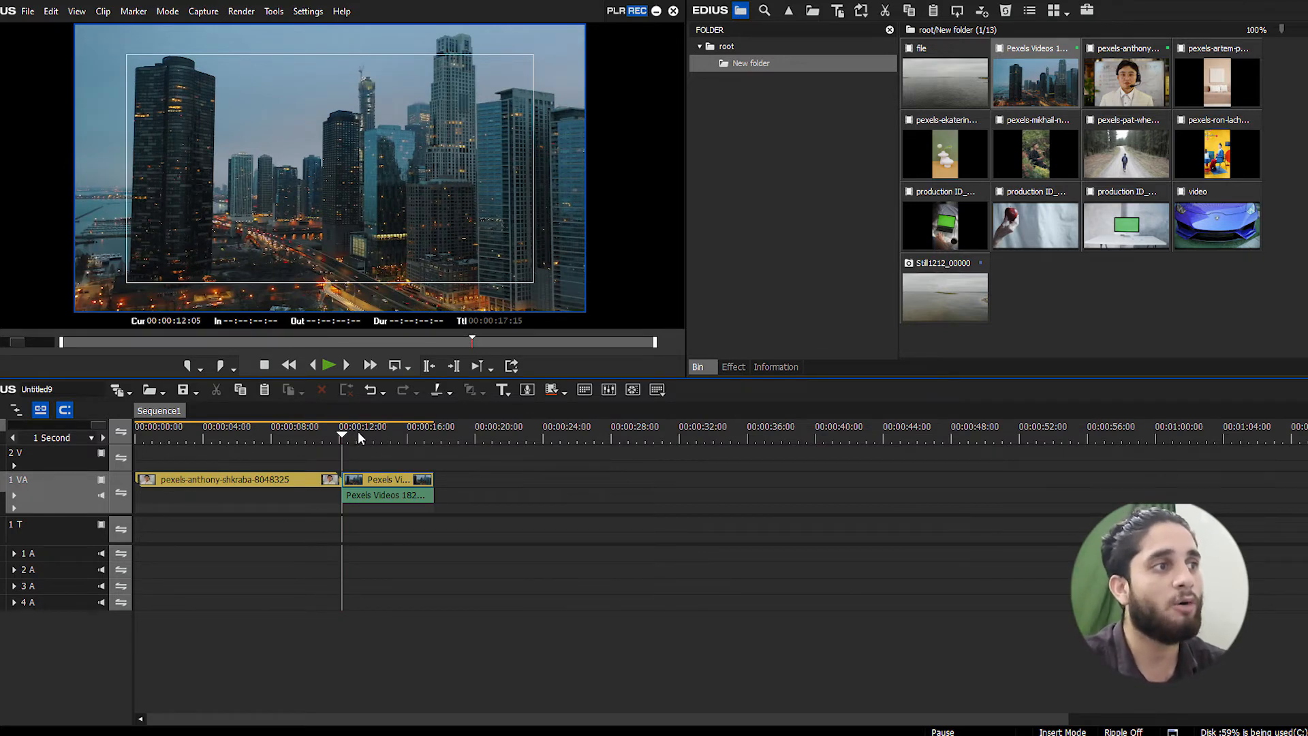
{"action": "mouse_move", "coordinate": [354, 431]}
{"action": "left_mouse_down"}
{"action": "mouse_move", "coordinate": [405, 429]}
{"action": "mouse_move", "coordinate": [342, 435]}
{"action": "left_mouse_up"}
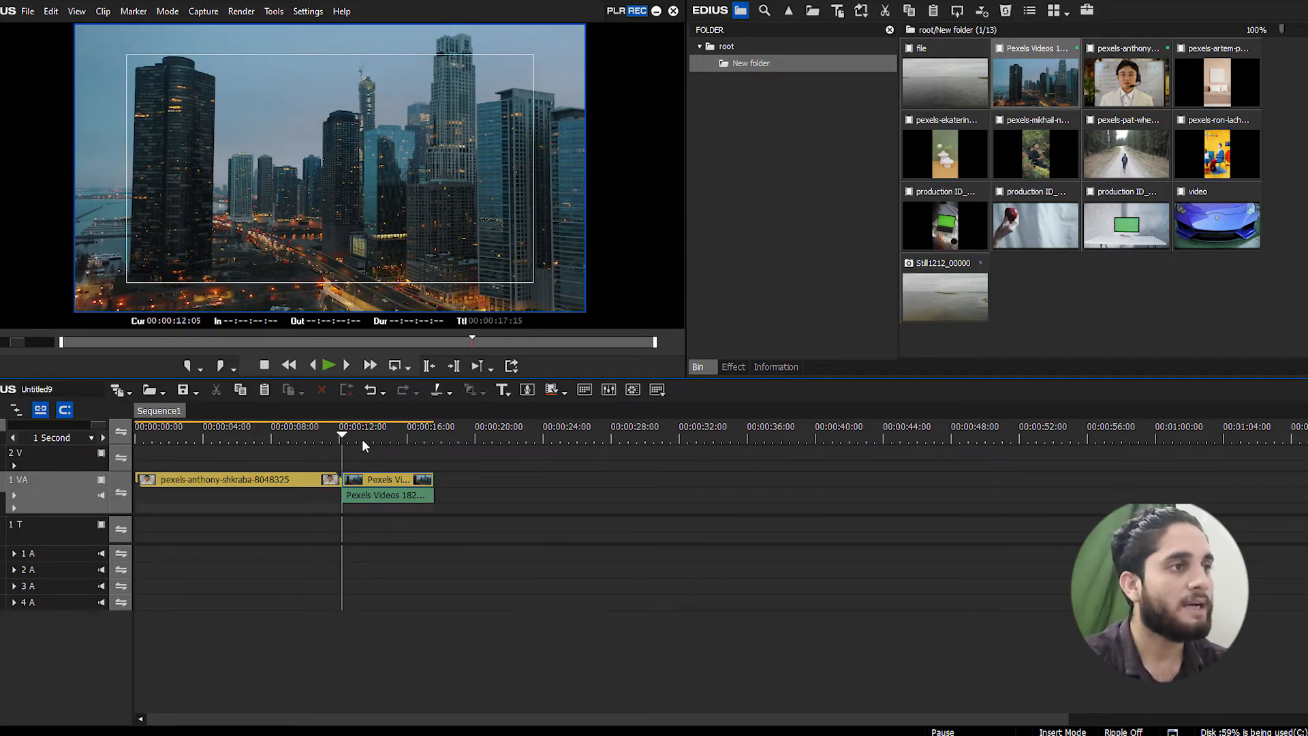
{"action": "left_click_drag", "start_coordinate": [354, 435], "coordinate": [355, 446]}
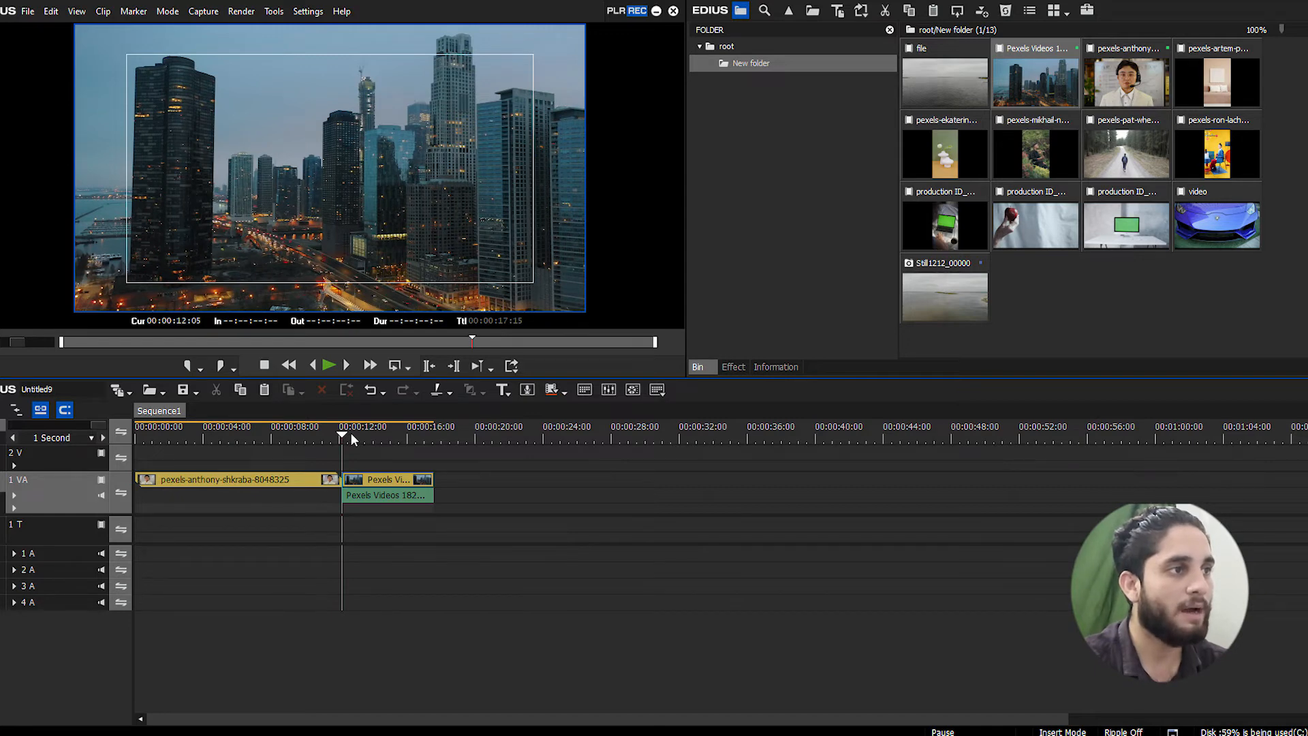
{"action": "key", "text": "i"}
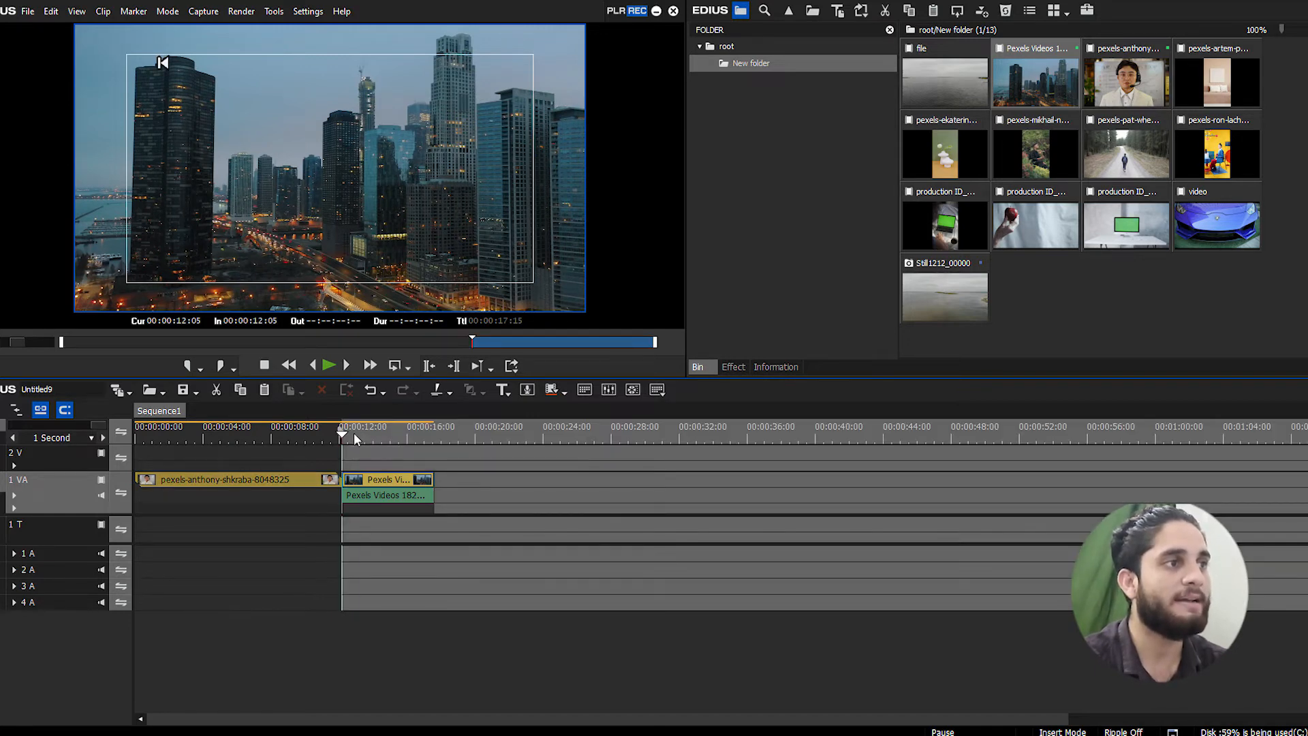
{"action": "left_click_drag", "start_coordinate": [353, 432], "coordinate": [430, 434]}
{"action": "key", "text": "o"}
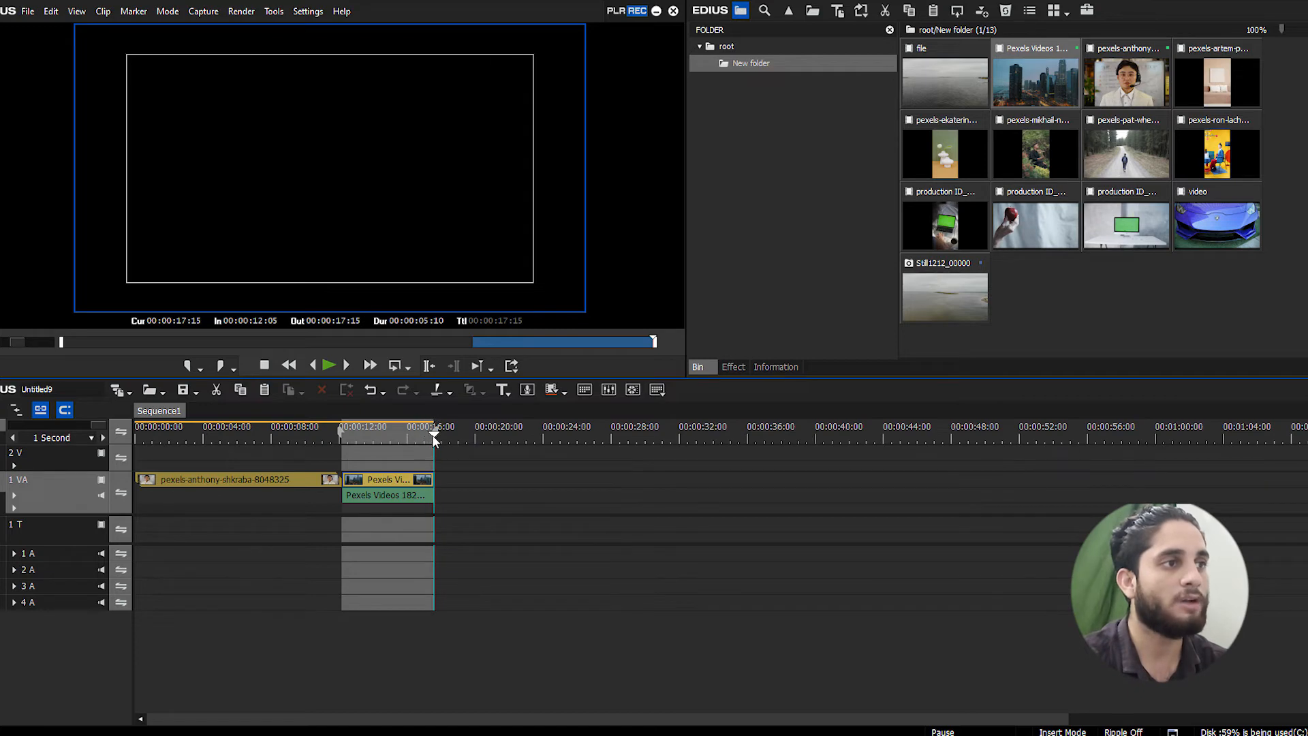
Scrub through the marked range and move the In point to 00:00:14:02
{"action": "left_click", "coordinate": [412, 433]}
{"action": "left_click_drag", "start_coordinate": [412, 433], "coordinate": [336, 424]}
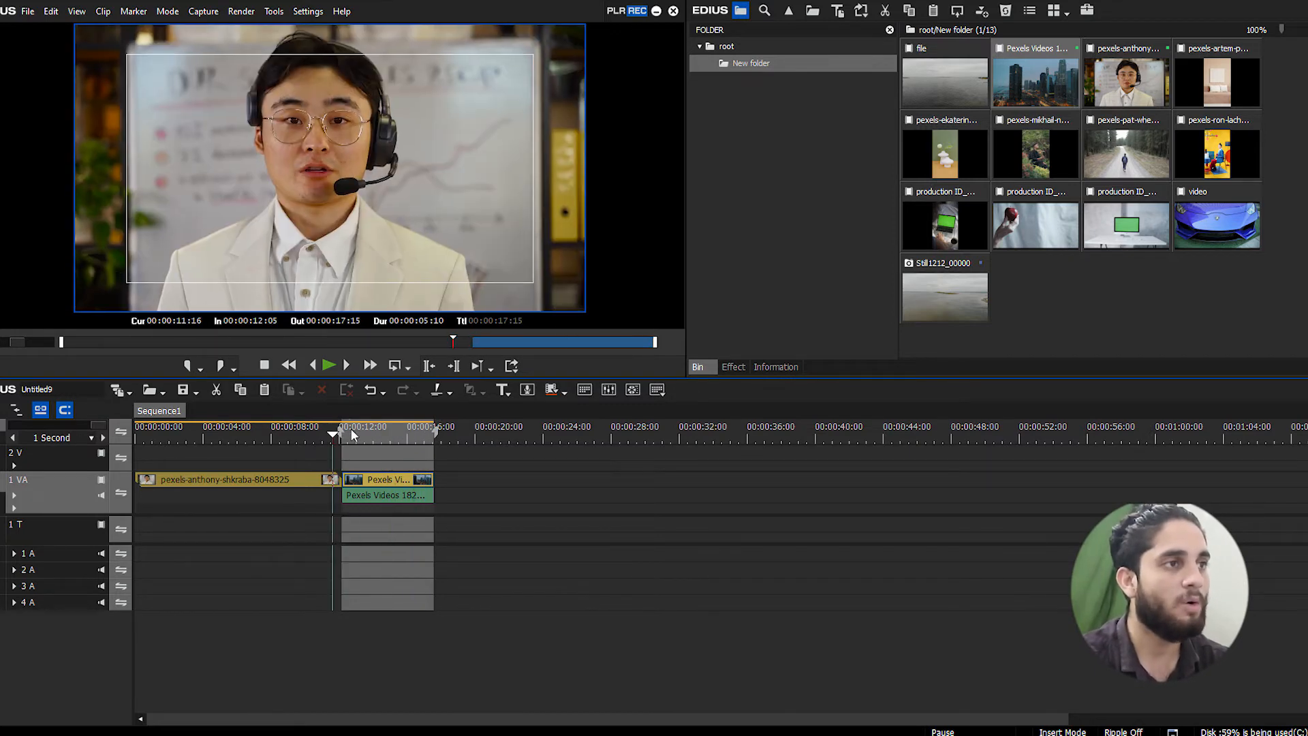
{"action": "left_click", "coordinate": [433, 436]}
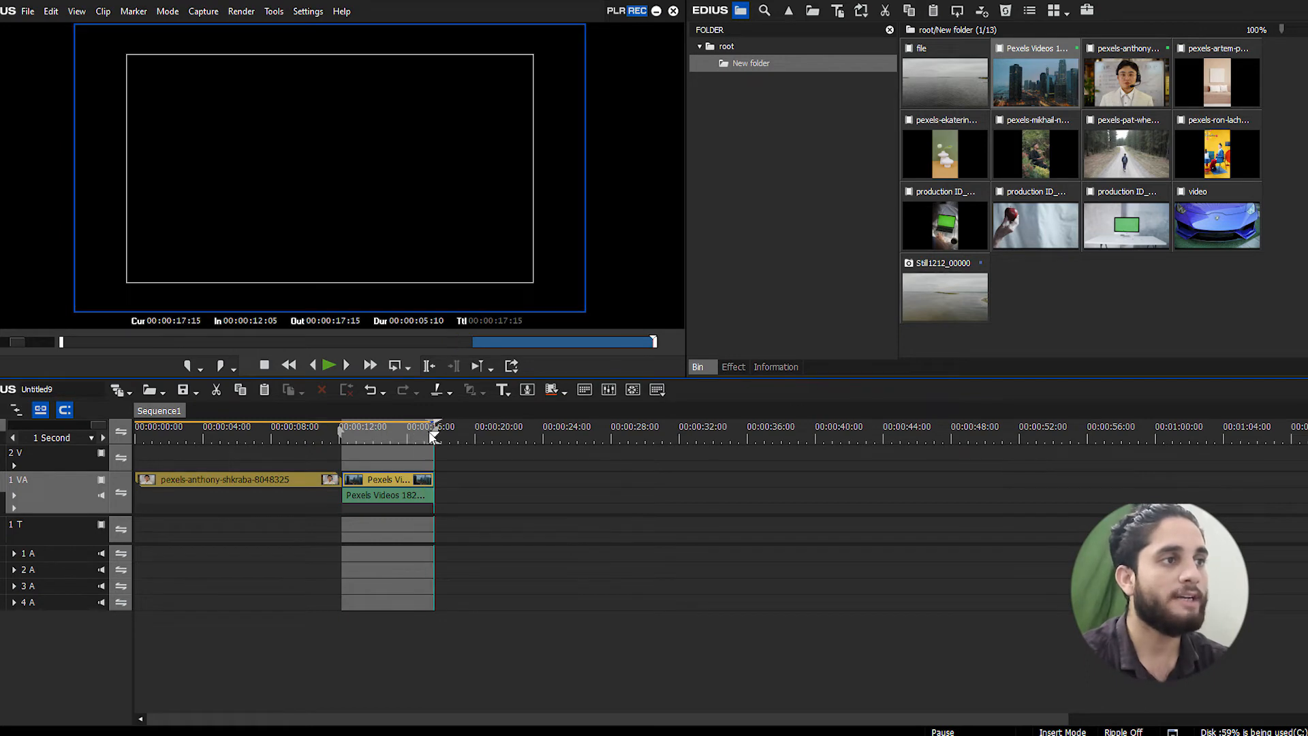
{"action": "left_click_drag", "start_coordinate": [417, 434], "coordinate": [374, 434]}
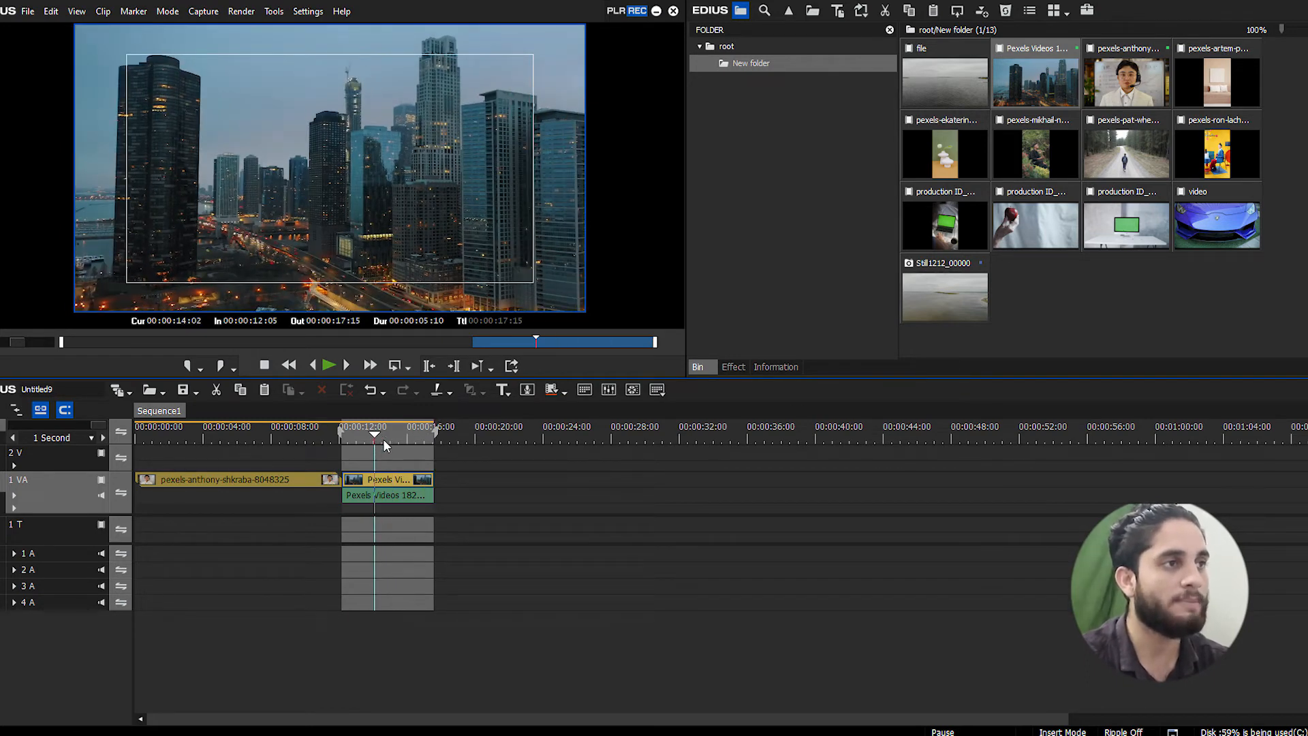
{"action": "key", "text": "i"}
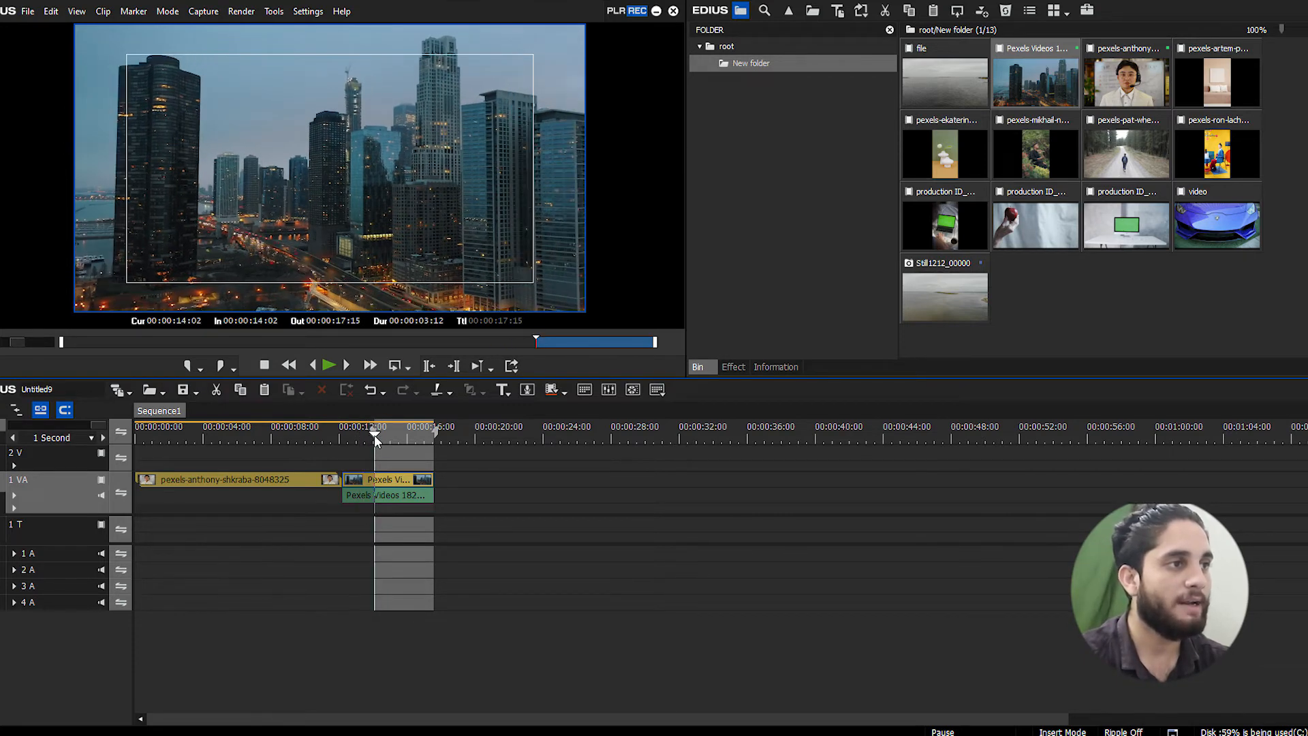
Clear the In and Out points from the timeline and place the playhead at 00:00:14:20
{"action": "left_click_drag", "start_coordinate": [374, 436], "coordinate": [404, 440]}
{"action": "key", "text": "i"}
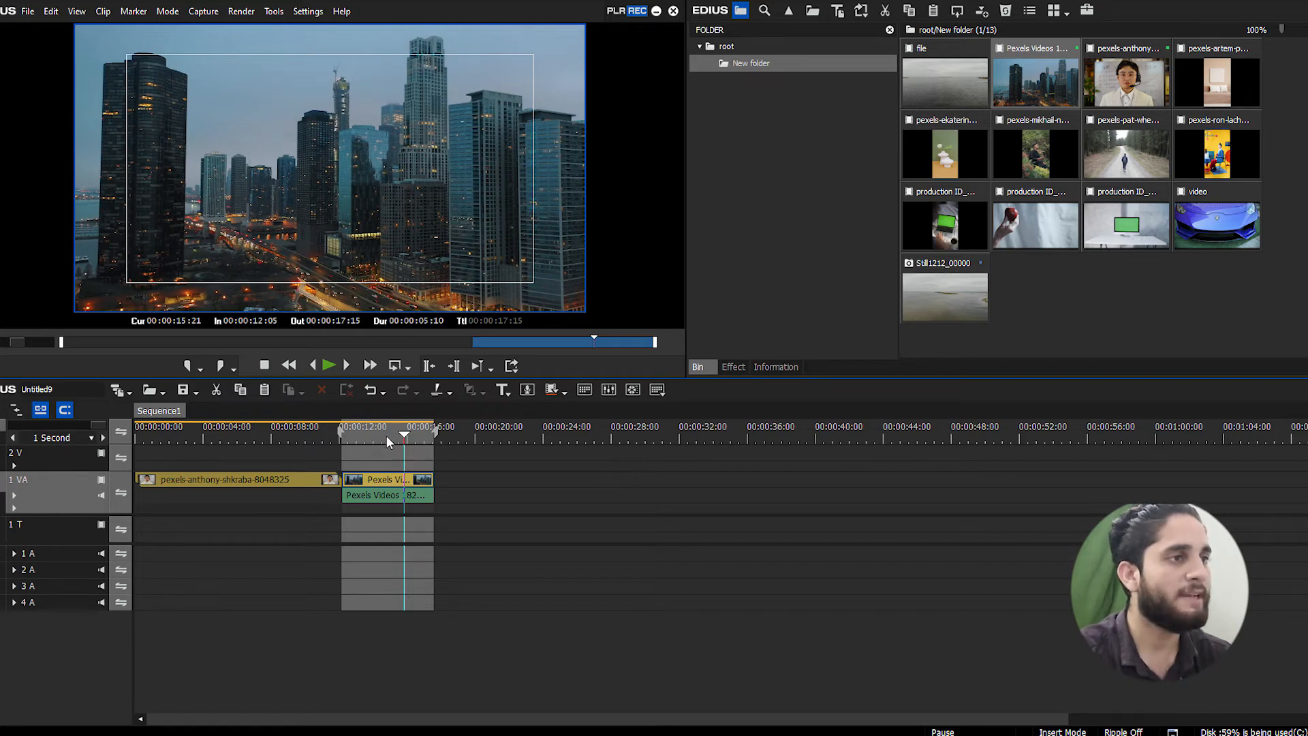
{"action": "key", "text": "alt+x"}
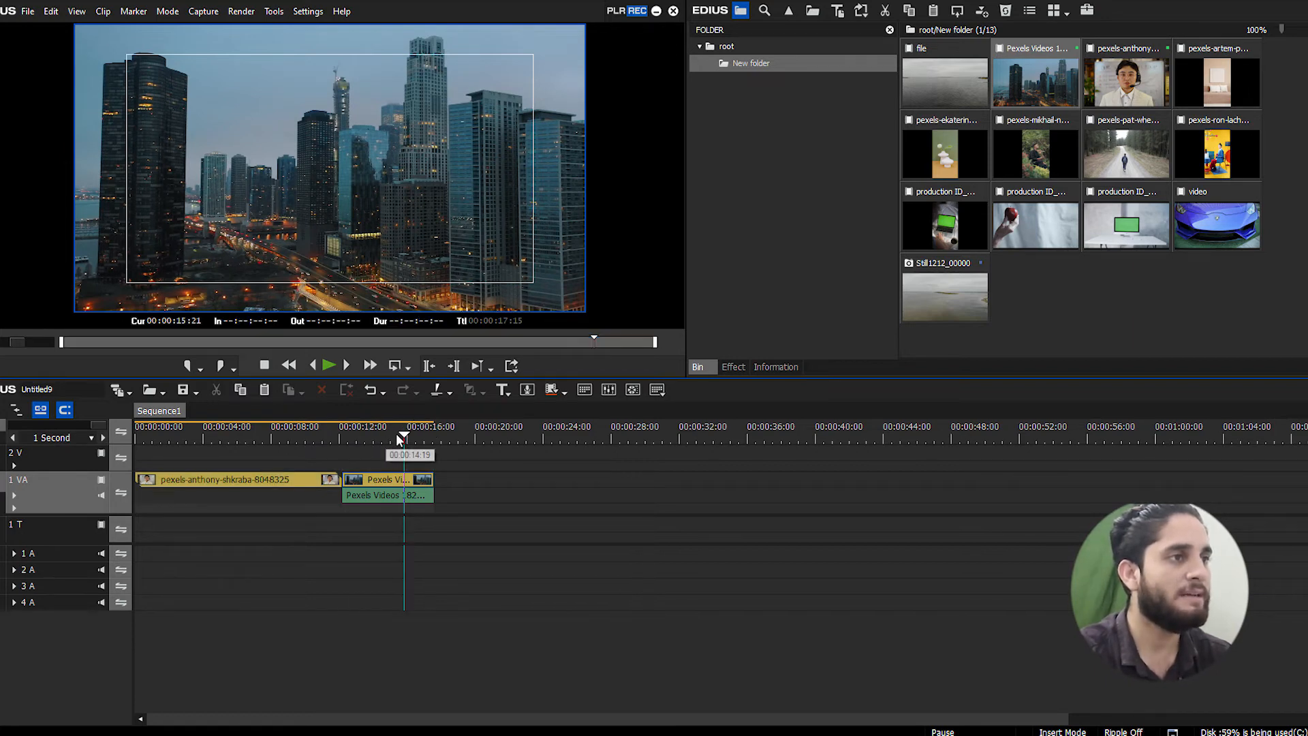
{"action": "left_click", "coordinate": [385, 435]}
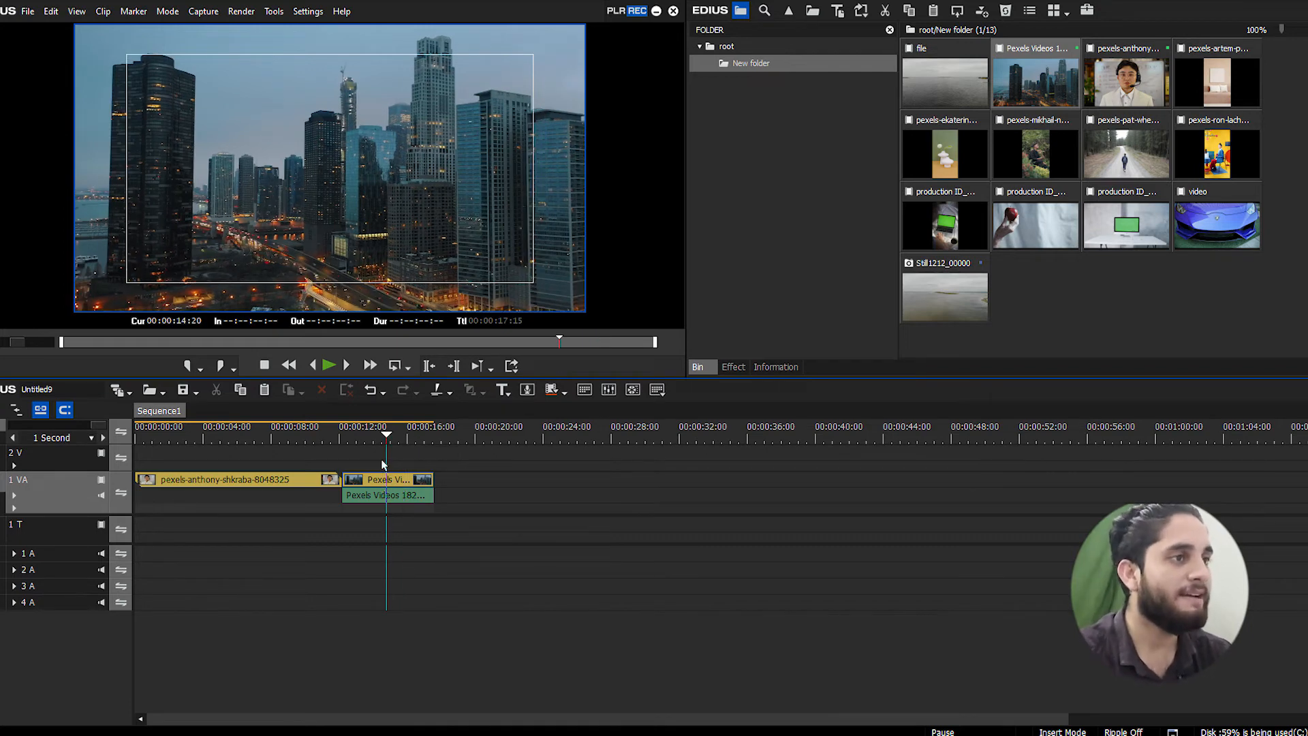
Select the city clip and set the In and Out points around its whole length
{"action": "left_click_drag", "start_coordinate": [379, 434], "coordinate": [411, 447]}
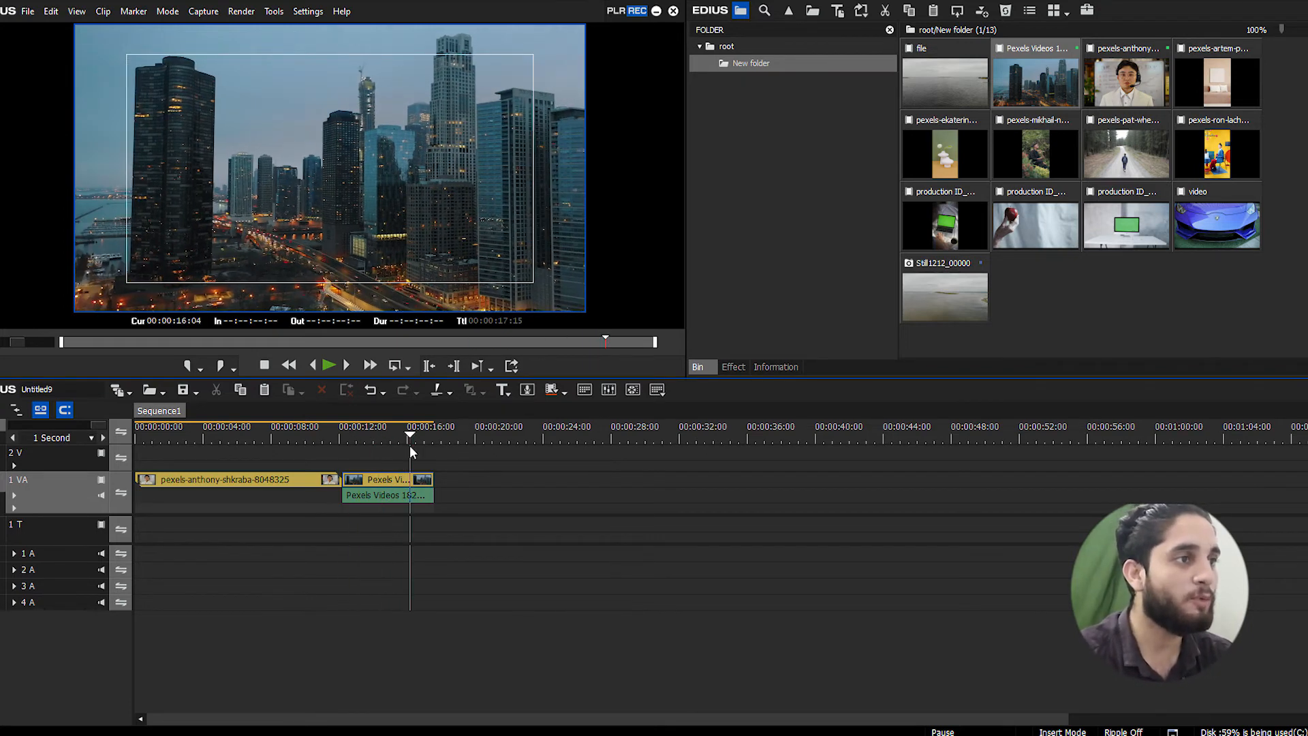
{"action": "left_click", "coordinate": [406, 481]}
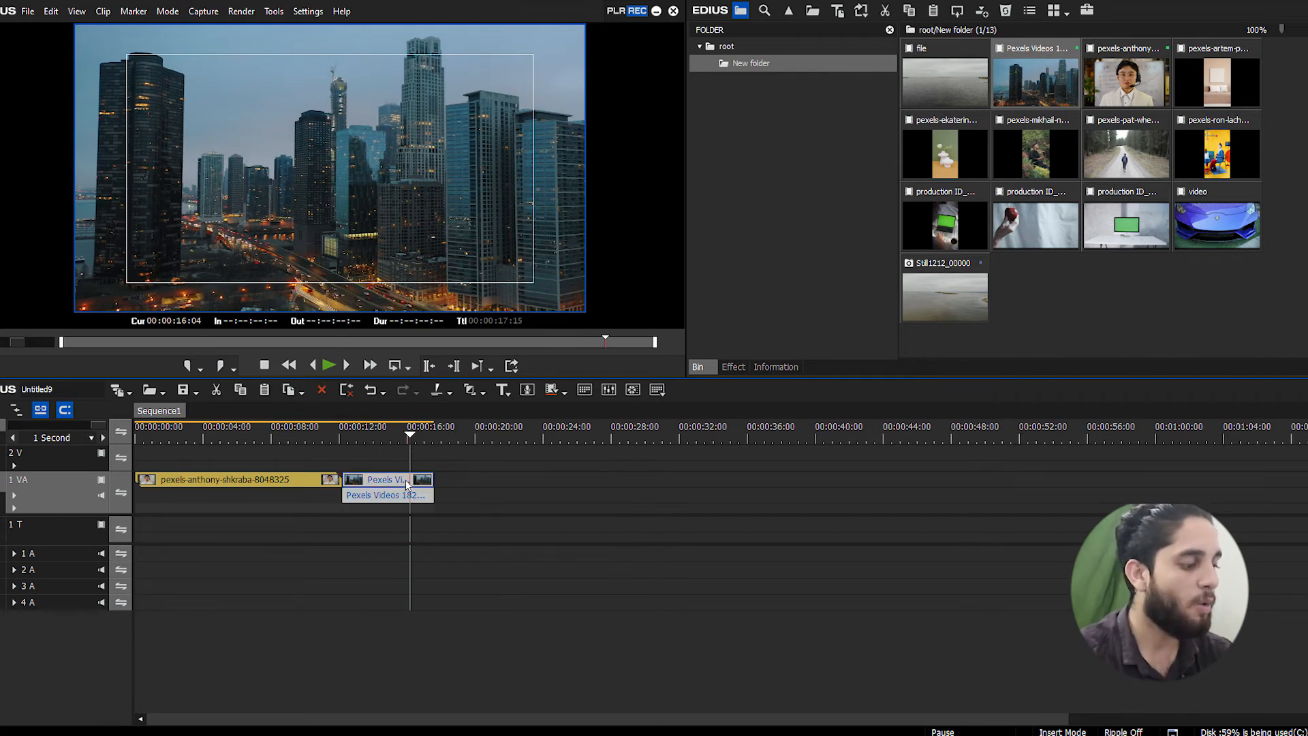
{"action": "key", "text": "z"}
Set the In and Out points around the presenter clip, from 00:00:00:00 to 00:00:12:05, and scrub within the range
{"action": "left_click_drag", "start_coordinate": [409, 435], "coordinate": [228, 474]}
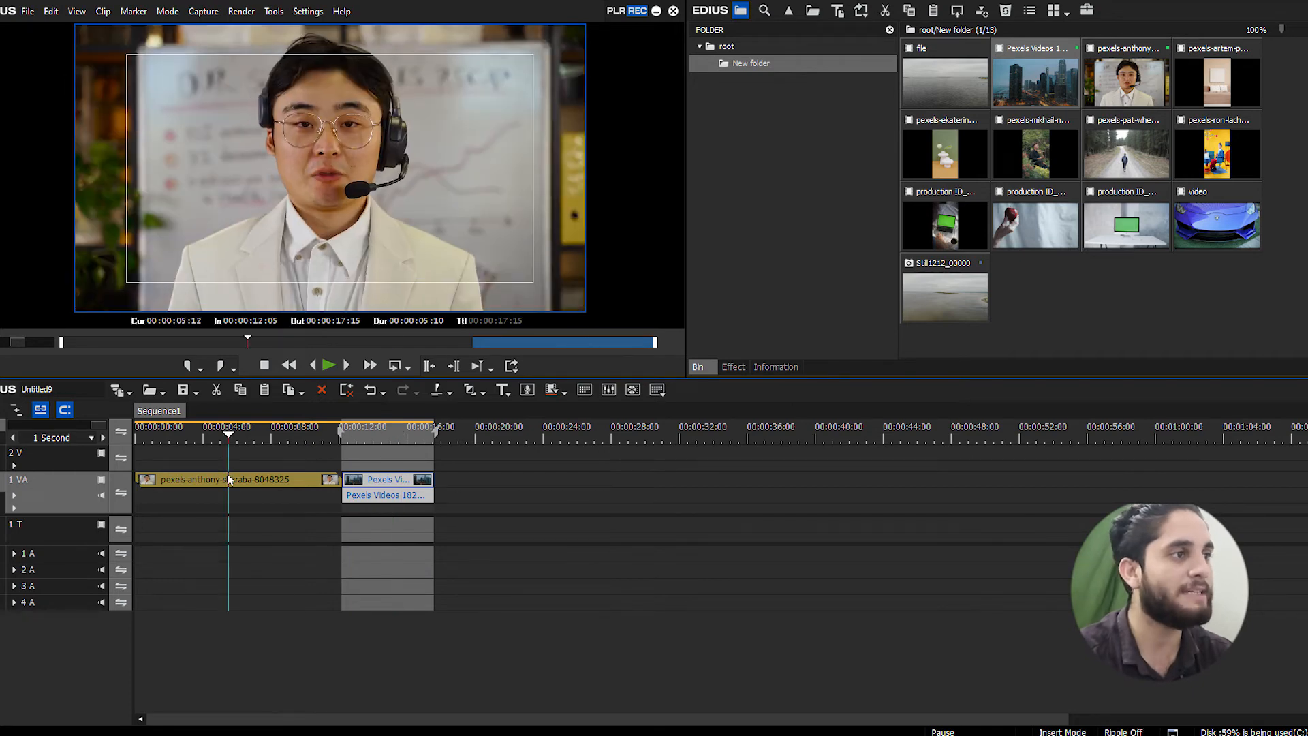
{"action": "left_click", "coordinate": [227, 475]}
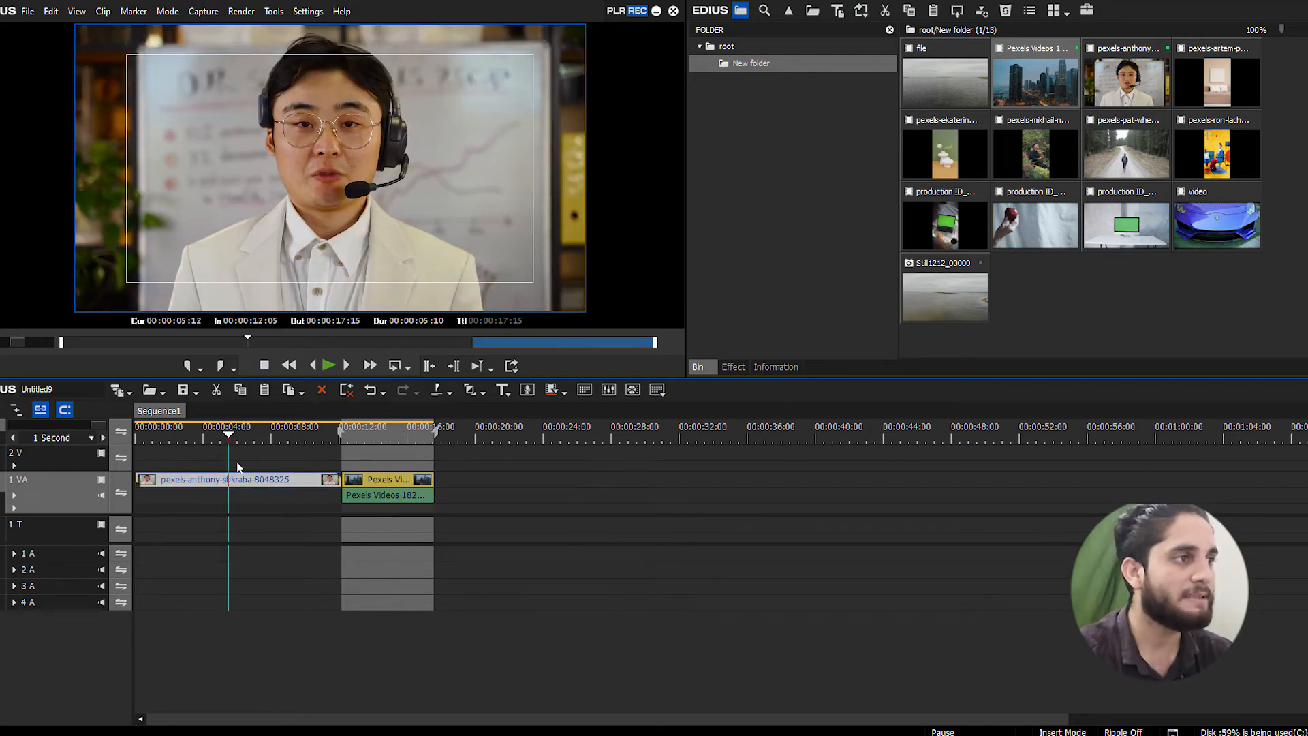
{"action": "key", "text": "z"}
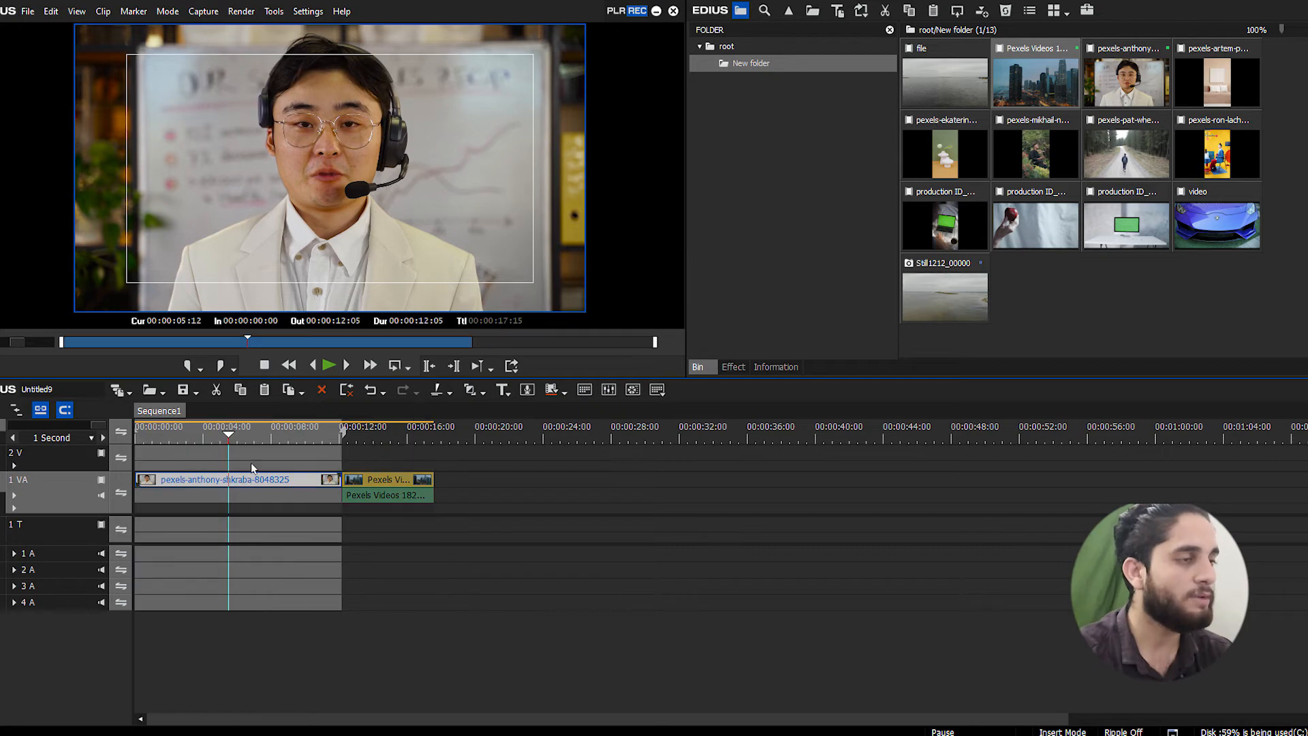
{"action": "left_click_drag", "start_coordinate": [267, 435], "coordinate": [329, 437]}
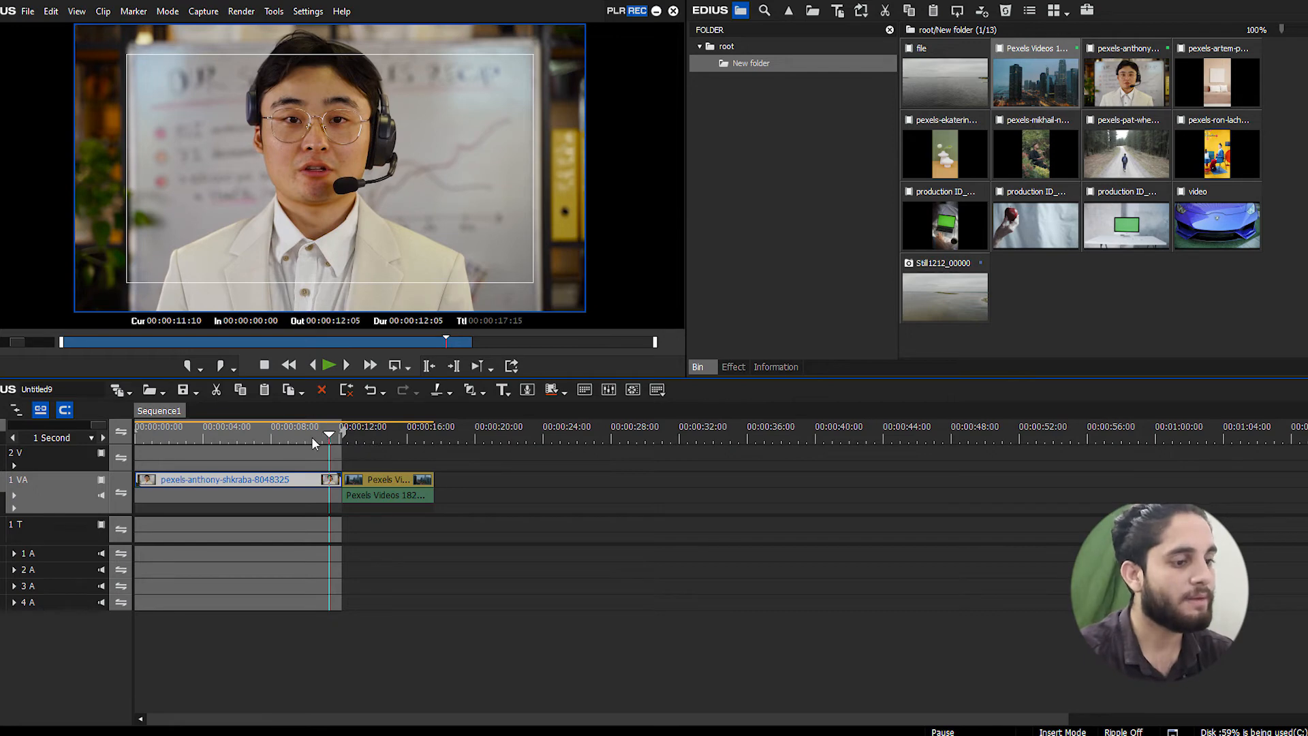
{"action": "left_click", "coordinate": [216, 435]}
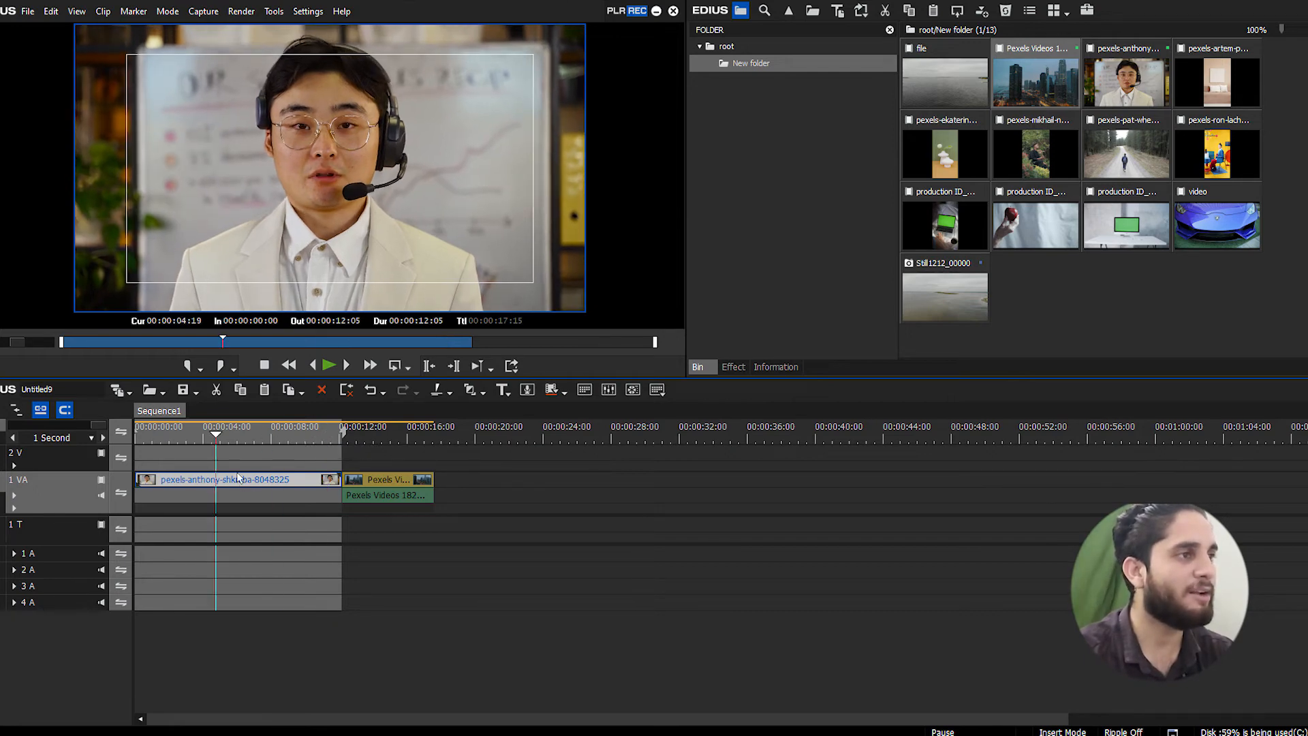
Select the city clip once more and set the In and Out points to its span, 00:00:12:05 to 00:00:17:15
{"action": "left_click_drag", "start_coordinate": [229, 437], "coordinate": [105, 436]}
{"action": "left_click_drag", "start_coordinate": [185, 435], "coordinate": [390, 432]}
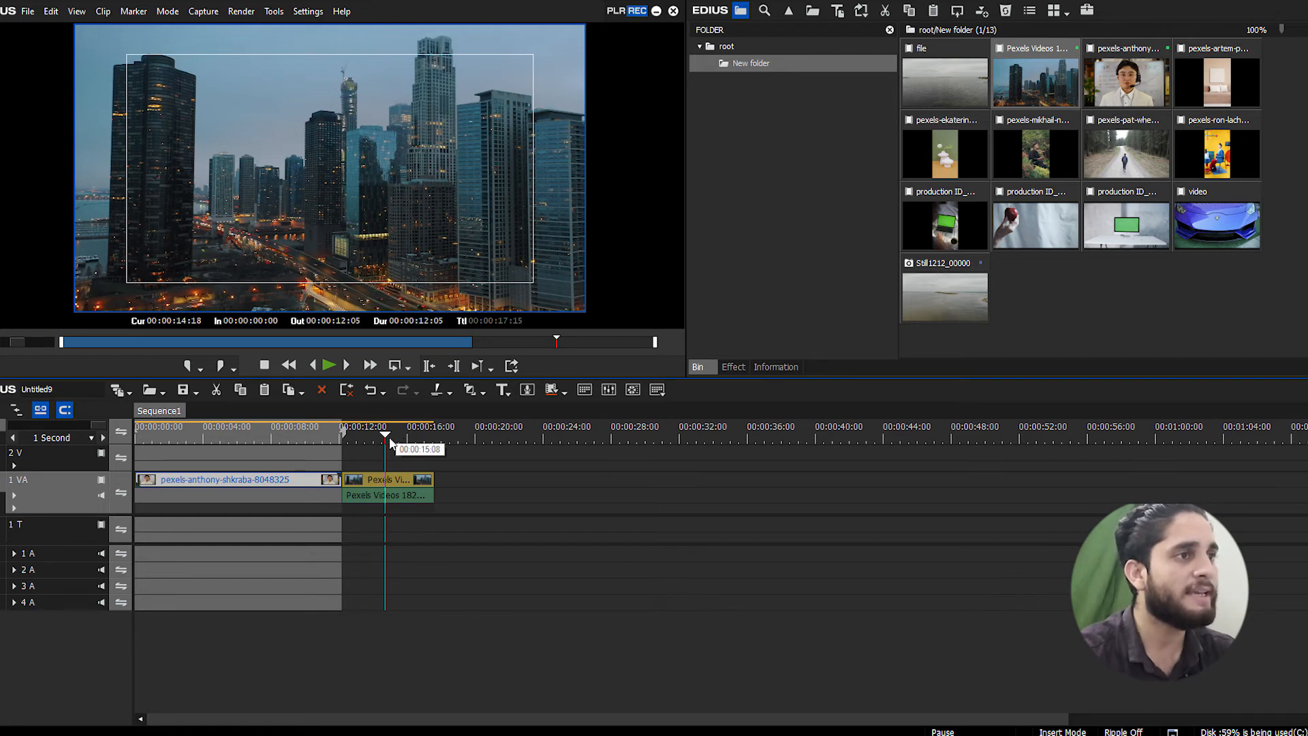
{"action": "left_click_drag", "start_coordinate": [385, 437], "coordinate": [261, 436]}
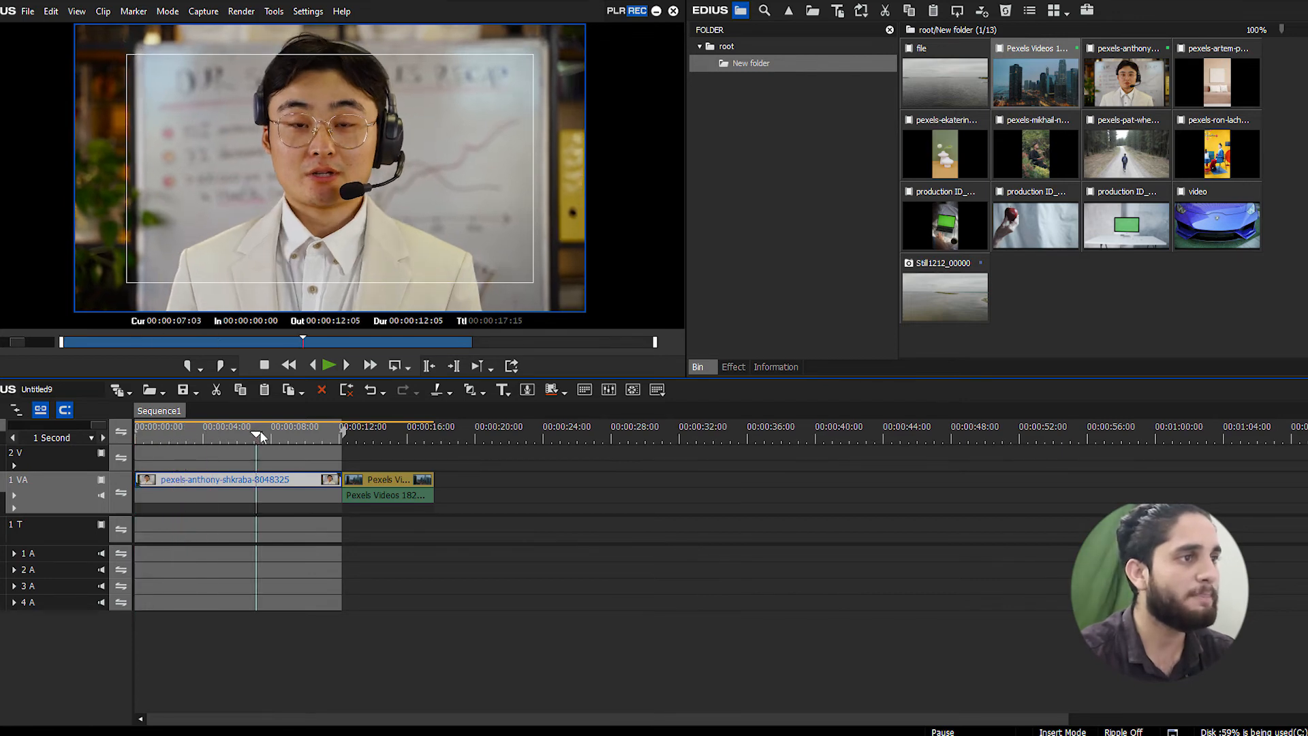
{"action": "mouse_move", "coordinate": [382, 429]}
{"action": "left_mouse_down"}
{"action": "mouse_move", "coordinate": [347, 435]}
{"action": "mouse_move", "coordinate": [391, 435]}
{"action": "left_mouse_up"}
{"action": "left_click", "coordinate": [389, 480]}
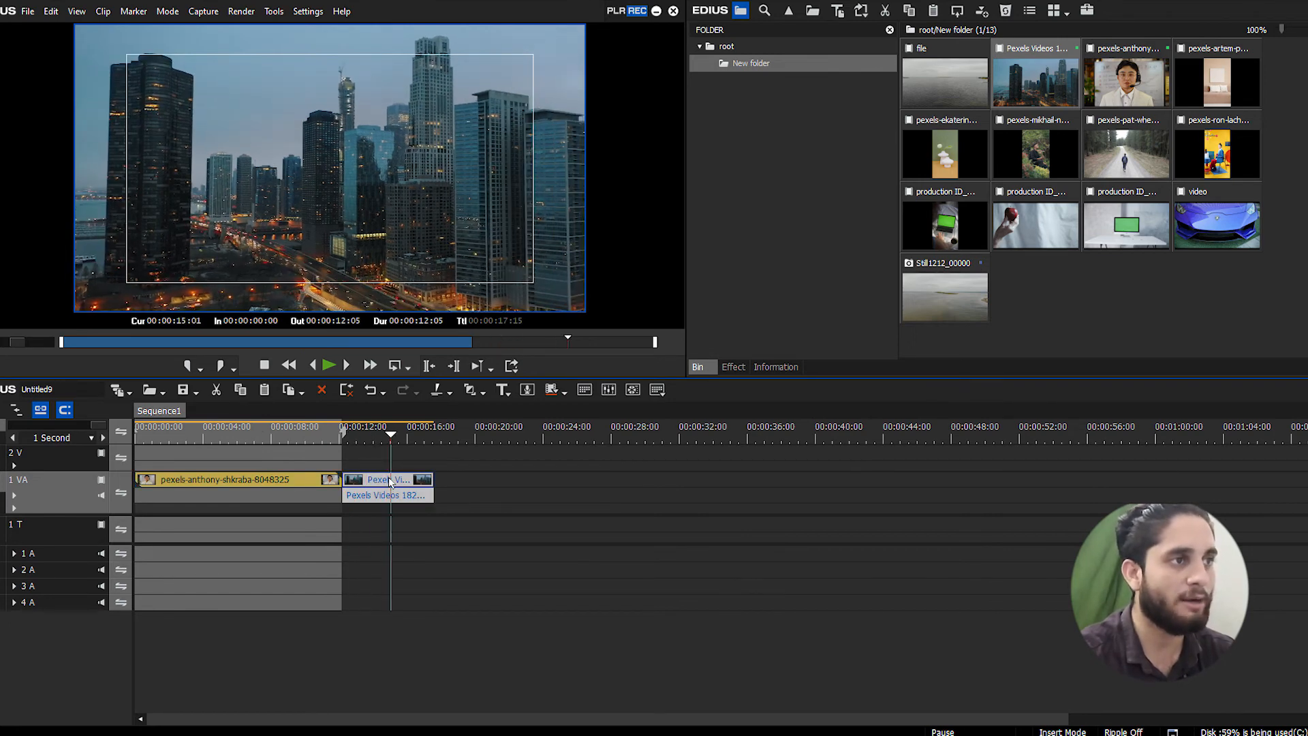
{"action": "key", "text": "z"}
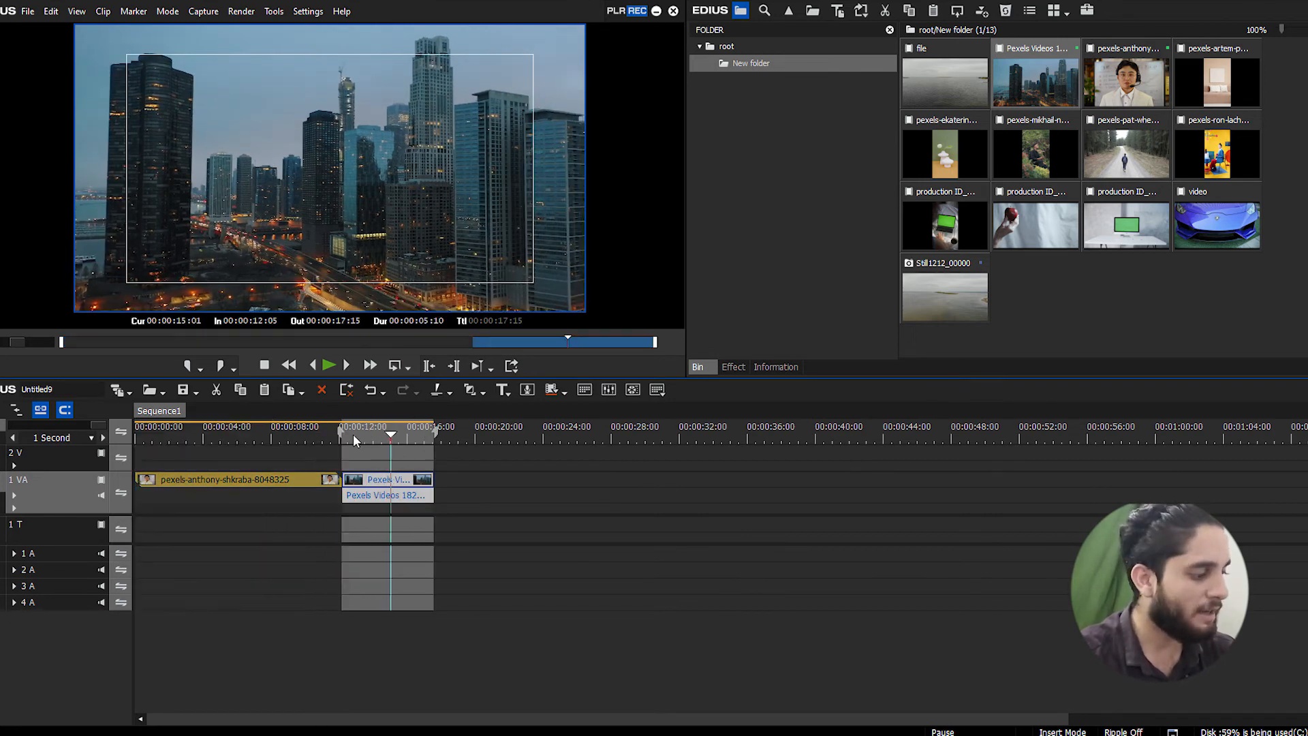
Render the marked range, add the rendered clip to the 2 V track above the city clip, and play it back
{"action": "left_click_drag", "start_coordinate": [350, 435], "coordinate": [372, 436]}
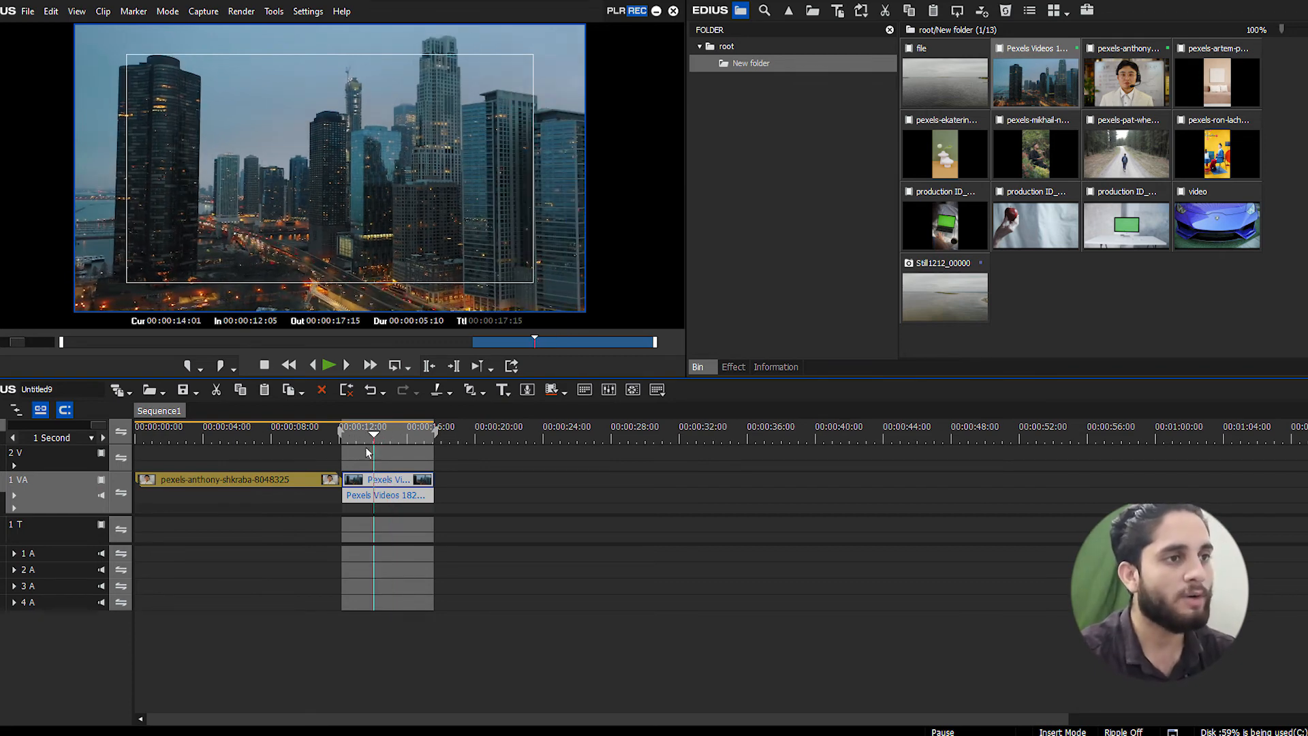
{"action": "key", "text": "shift+q"}
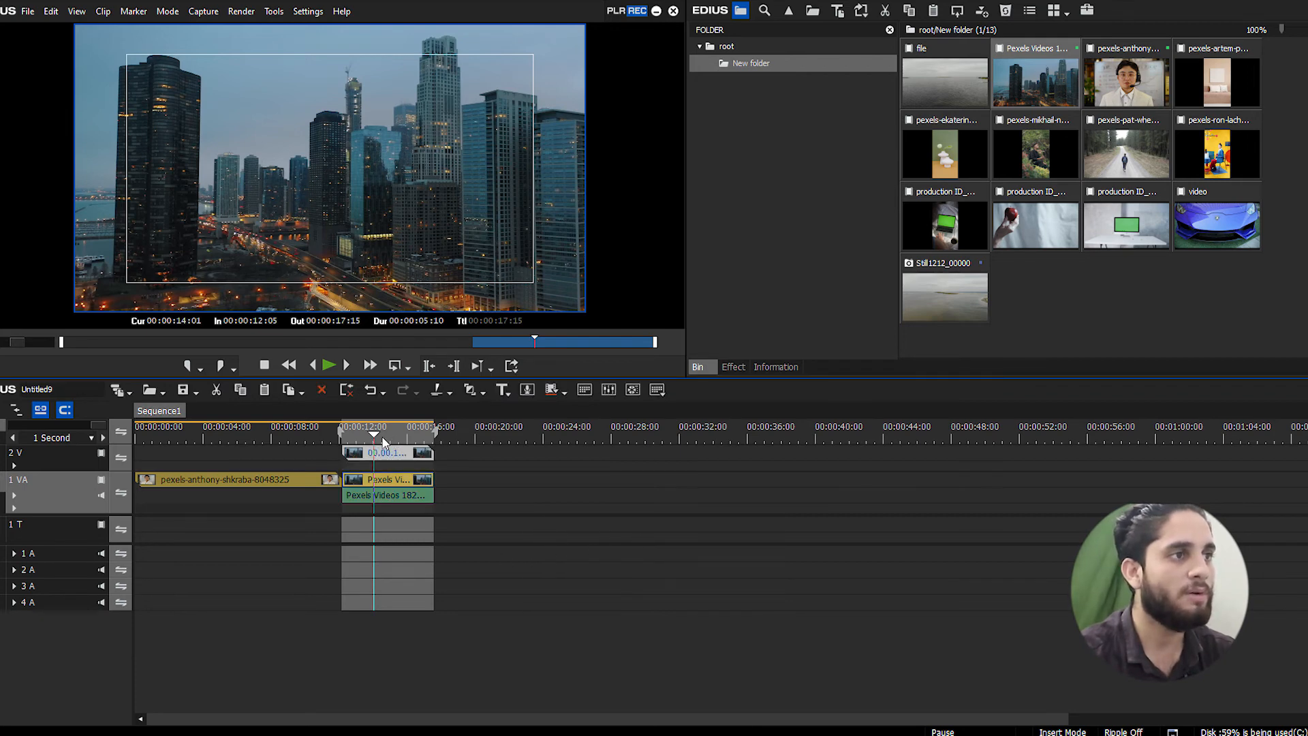
{"action": "left_click_drag", "start_coordinate": [373, 438], "coordinate": [348, 439]}
{"action": "key", "text": "space"}
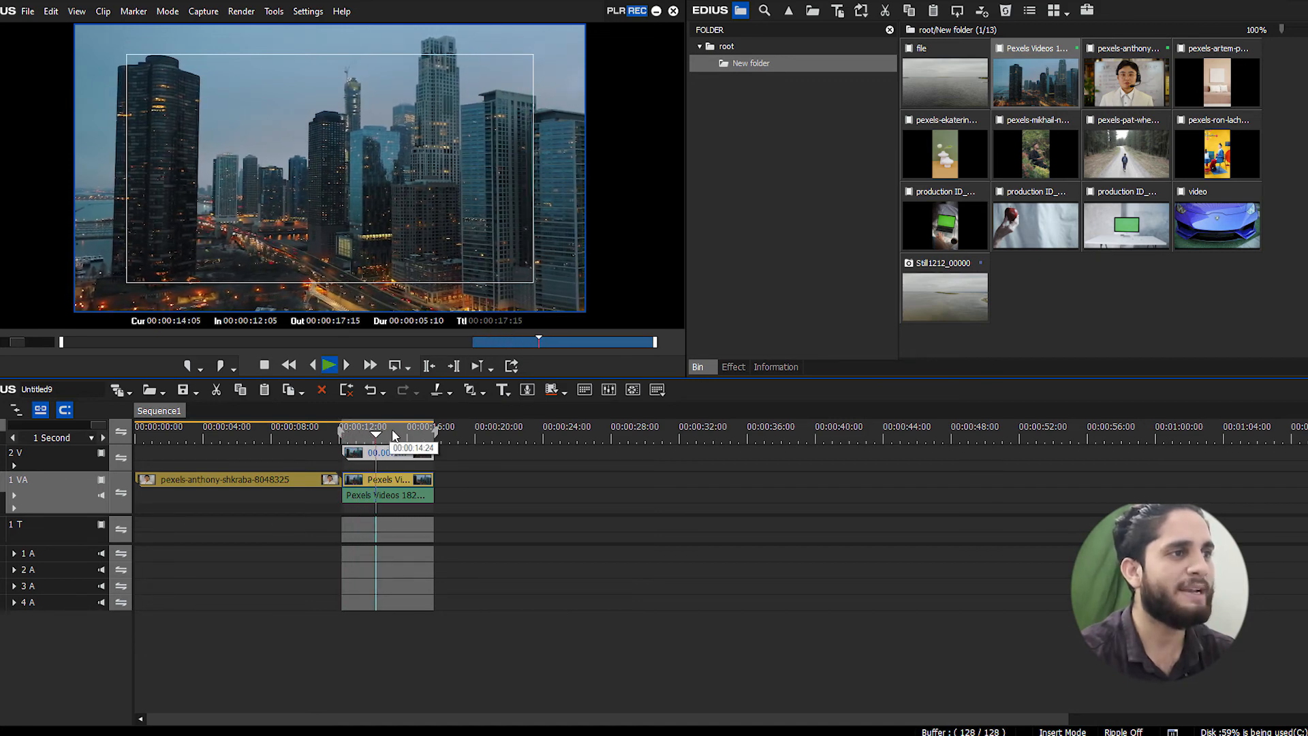
{"action": "left_click", "coordinate": [415, 437]}
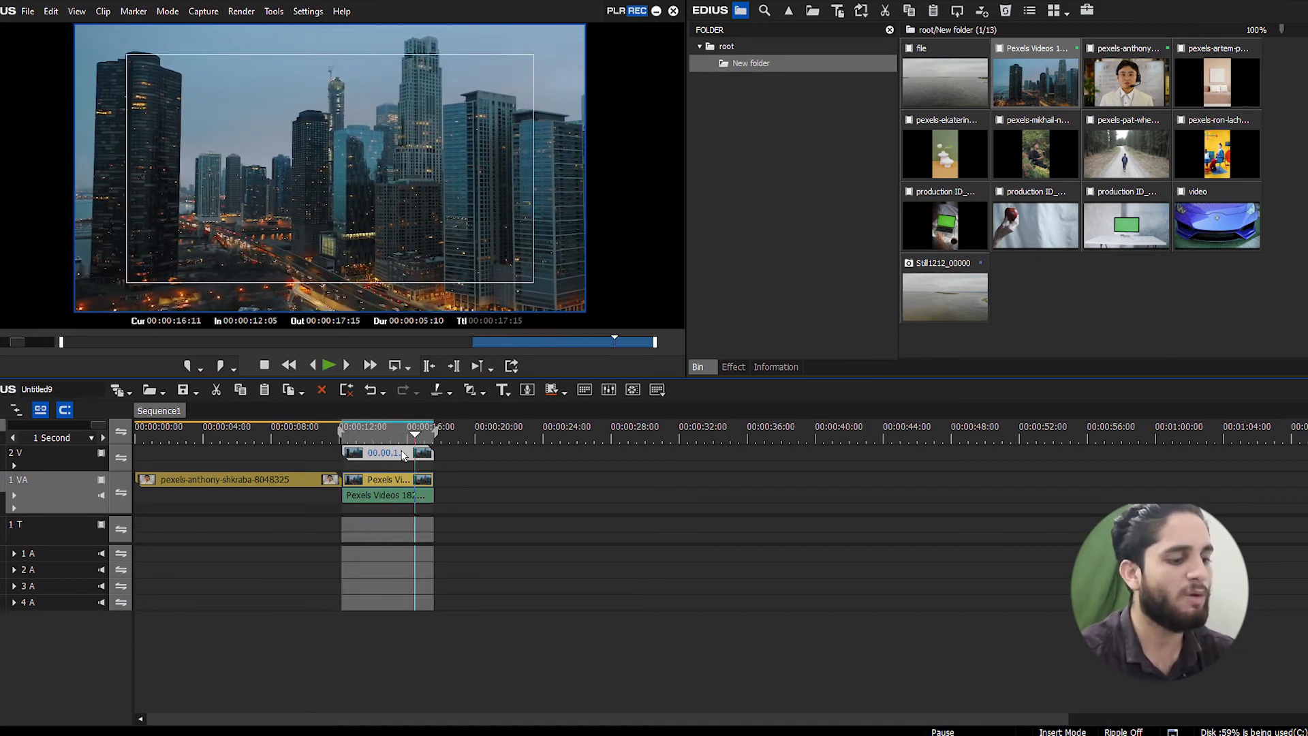
Clear the In and Out points around the rendered clip and place the playhead at 00:00:15:03
{"action": "left_click", "coordinate": [400, 438]}
{"action": "key", "text": "x"}
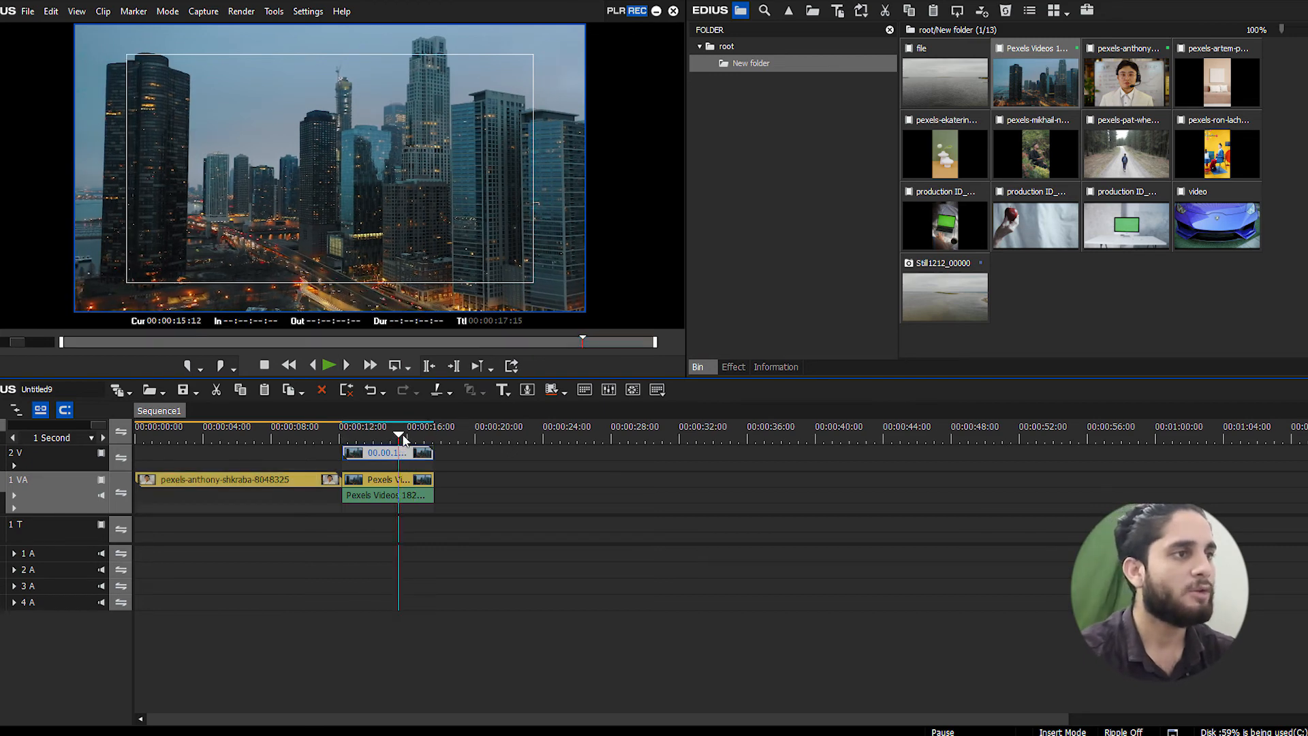
{"action": "left_click", "coordinate": [393, 438]}
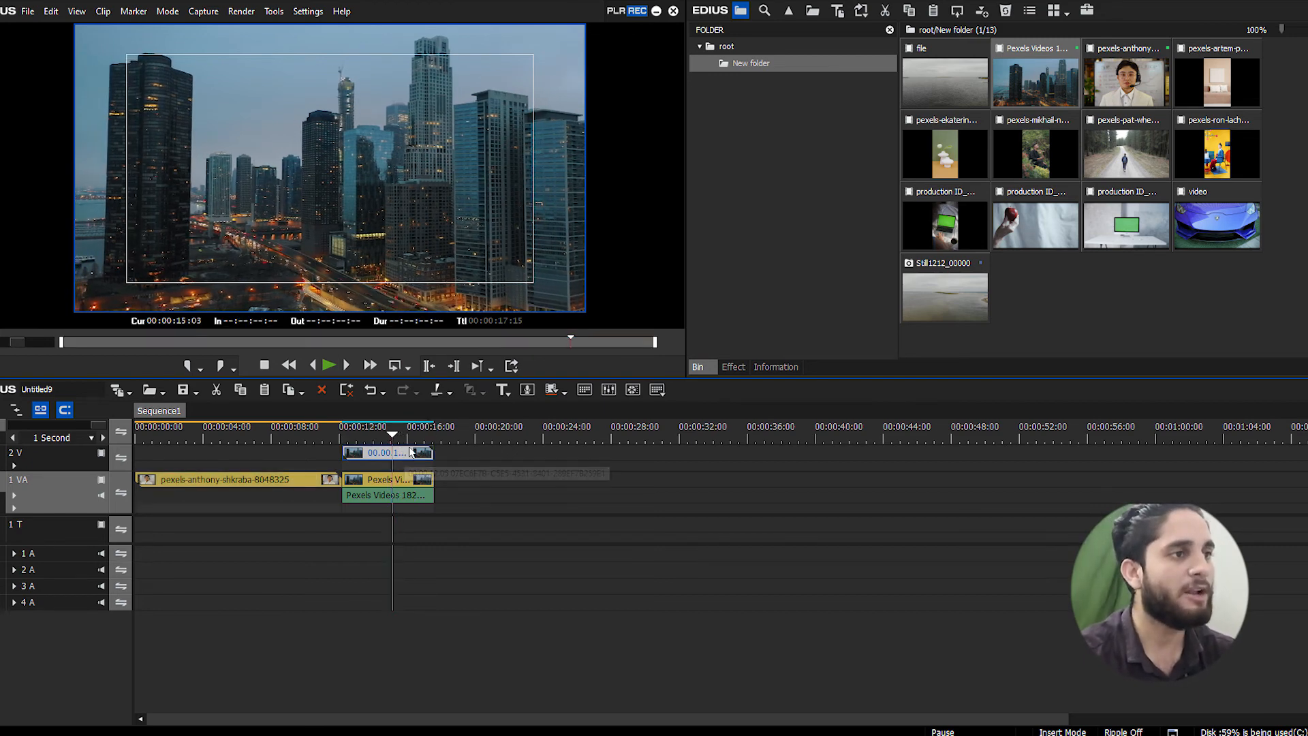
Delete the rendered clip from the 2 V track and select the city clip on the 1 VA track
{"action": "key", "text": "Delete"}
{"action": "left_click", "coordinate": [361, 437]}
{"action": "left_click", "coordinate": [368, 481]}
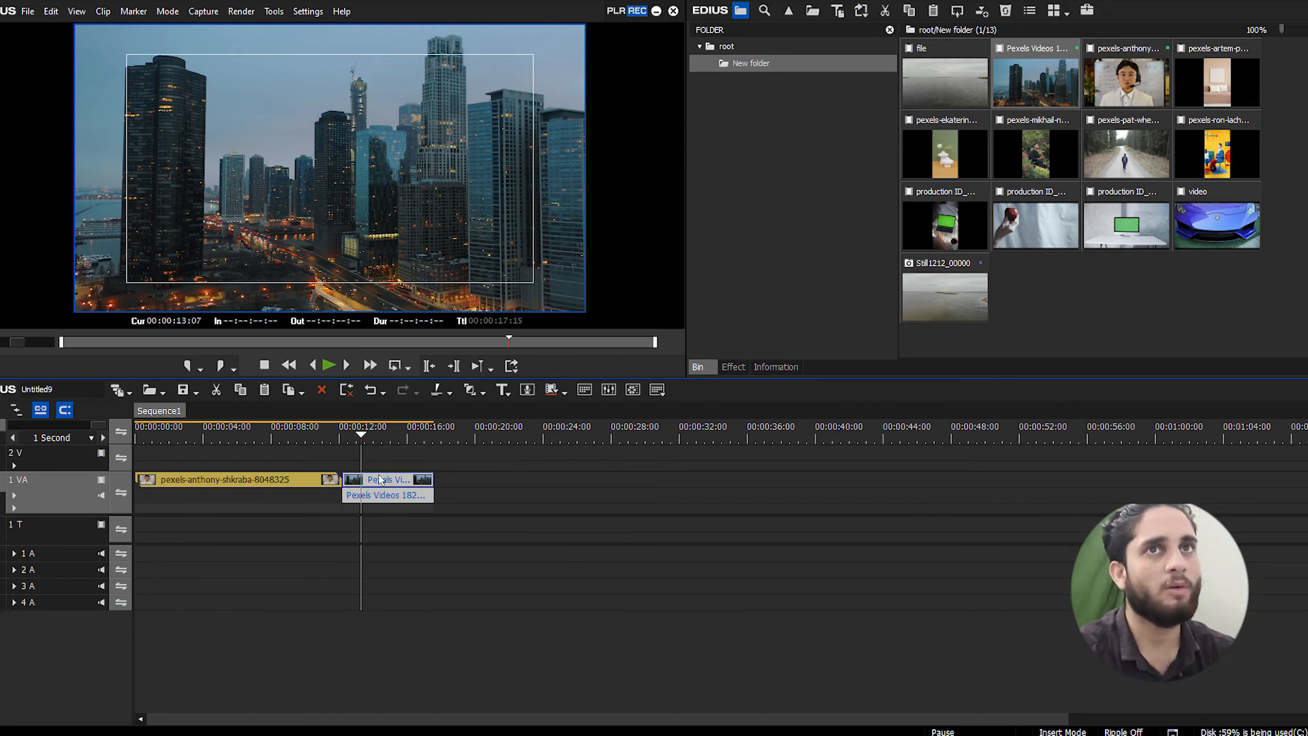
Play the city clip to 00:00:14:22 and toggle the bin window's visibility
{"action": "key", "text": "space"}
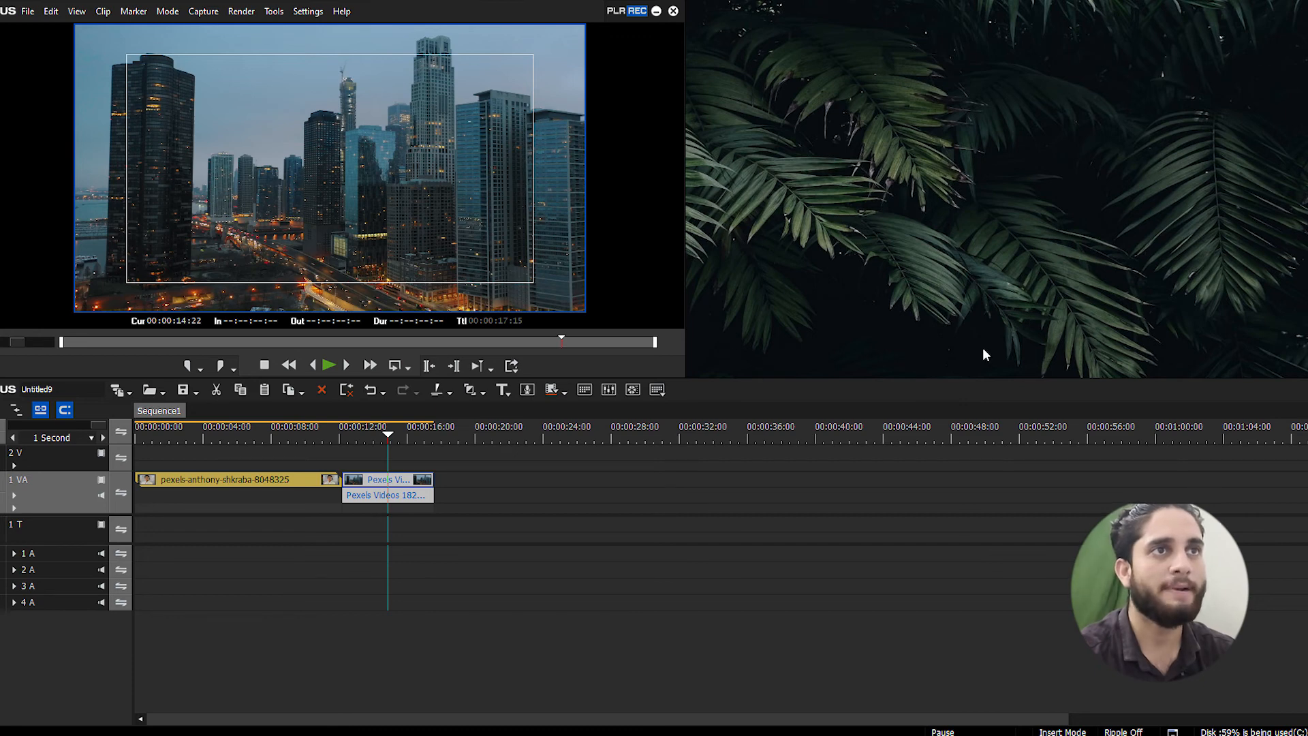
{"action": "key", "text": "b"}
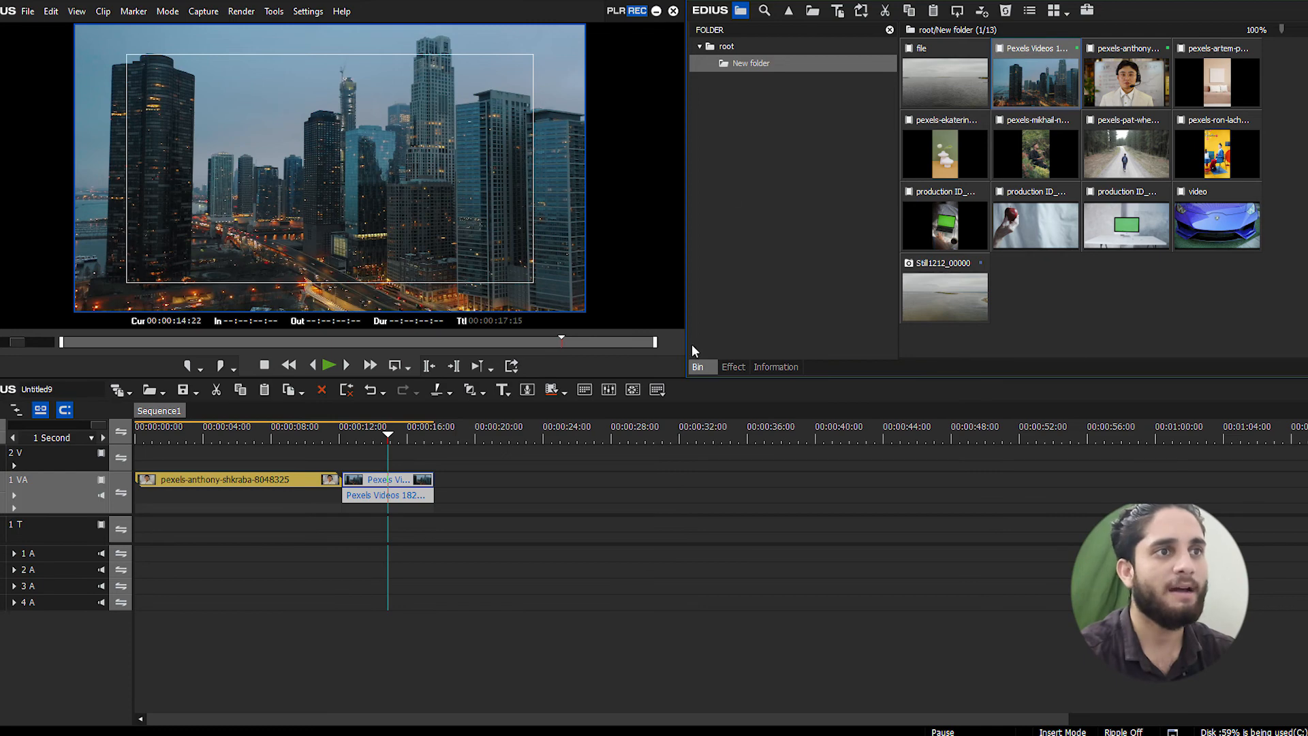
Trim off the city clip's part before 00:00:14:06 with ripple off, then extend its start back to the presenter clip
{"action": "left_click", "coordinate": [379, 436]}
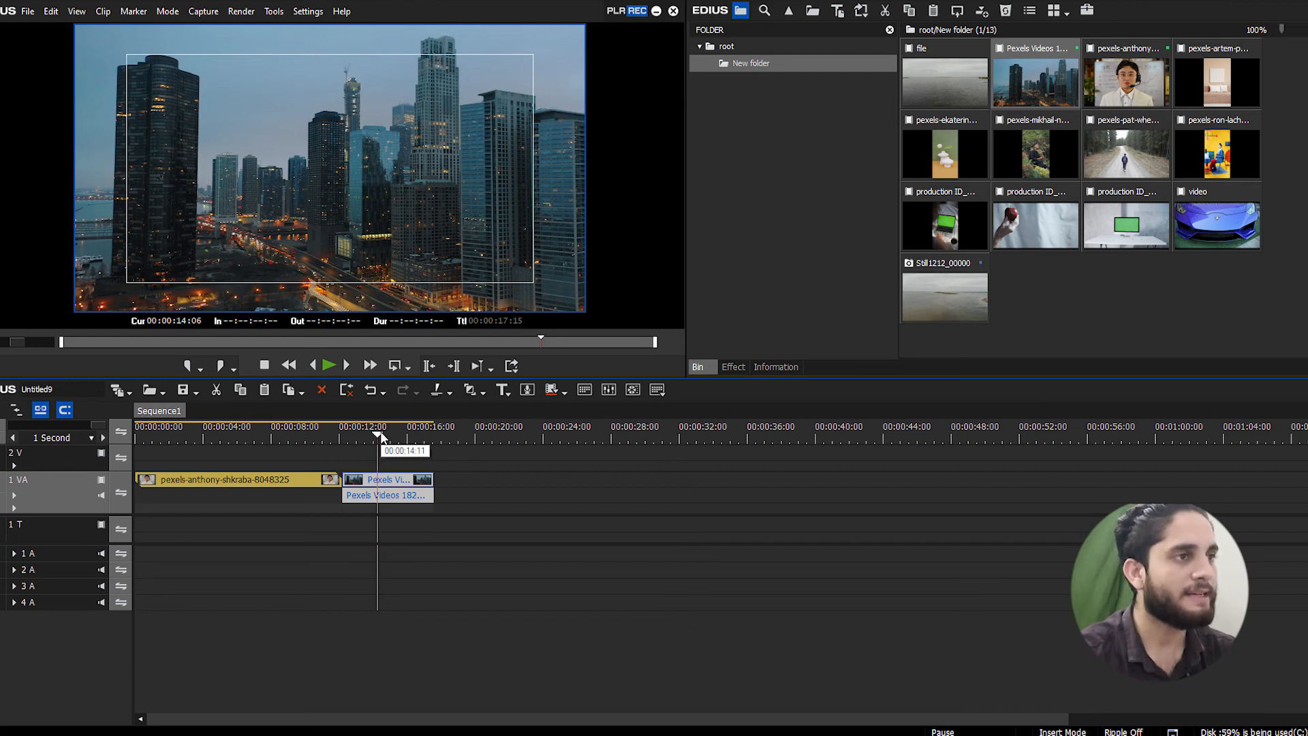
{"action": "key", "text": "n"}
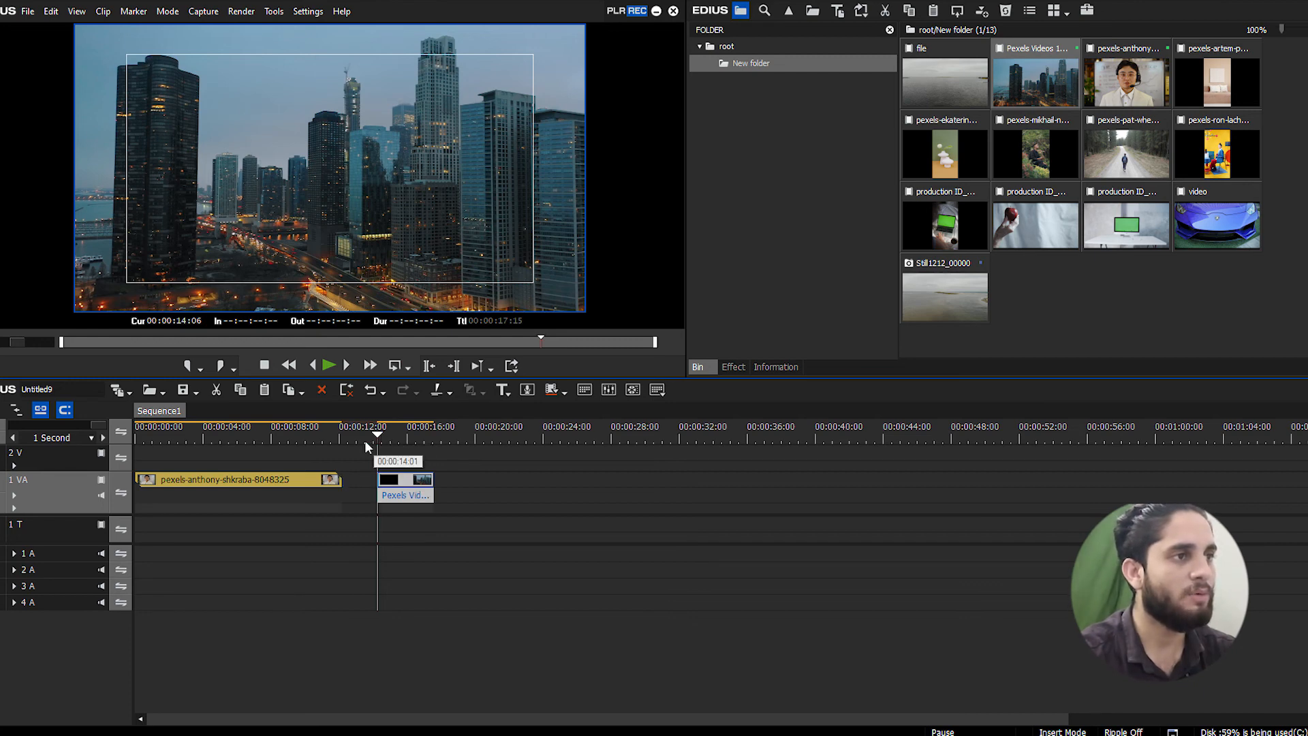
{"action": "left_click_drag", "start_coordinate": [362, 435], "coordinate": [346, 434]}
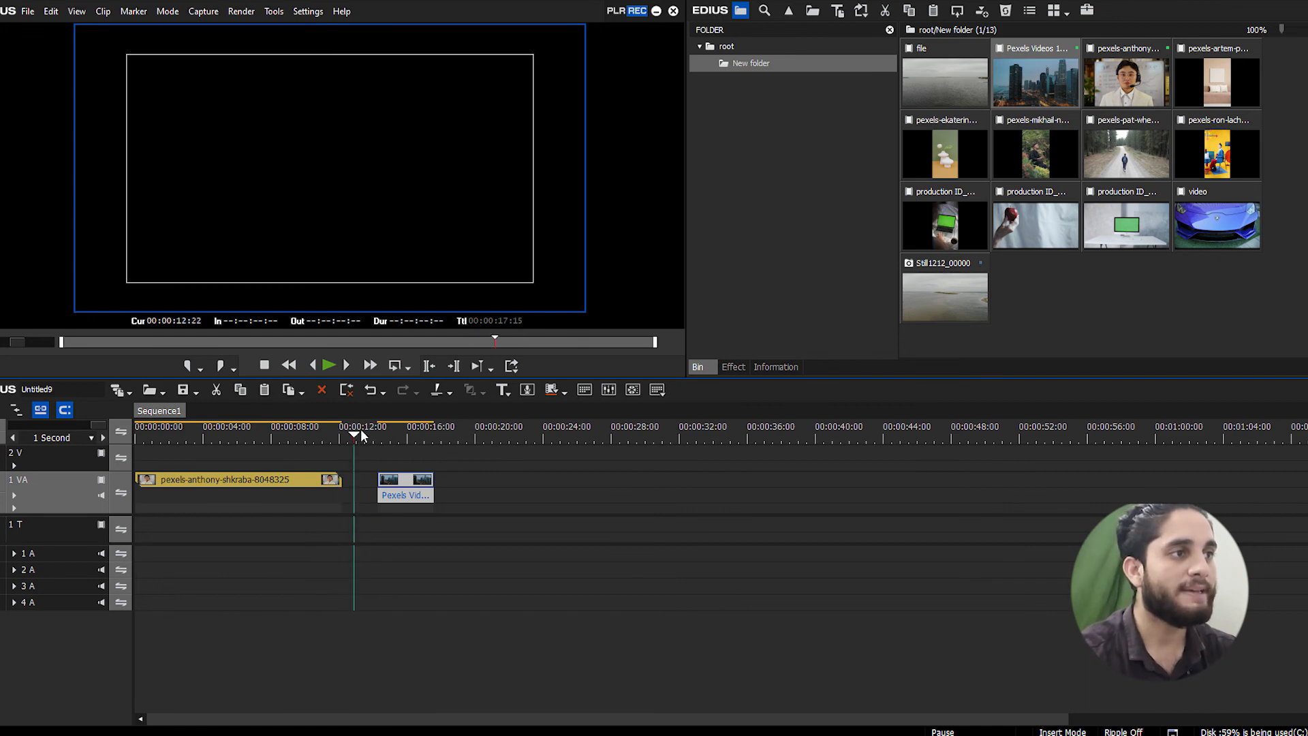
{"action": "left_click_drag", "start_coordinate": [385, 481], "coordinate": [343, 481]}
Turn ripple mode on, trim off the city clip's part before 00:00:14:11, and scrub through the remaining clip
{"action": "left_click", "coordinate": [380, 436]}
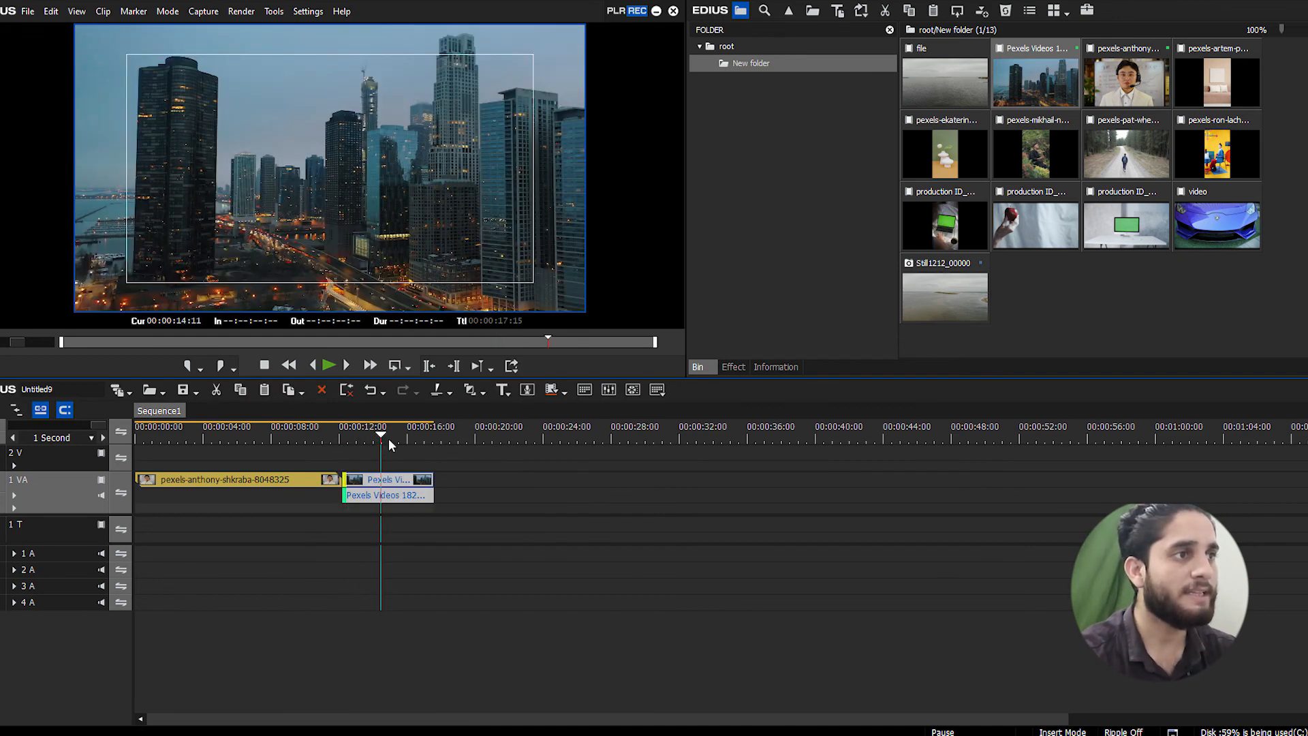
{"action": "left_click", "coordinate": [389, 479]}
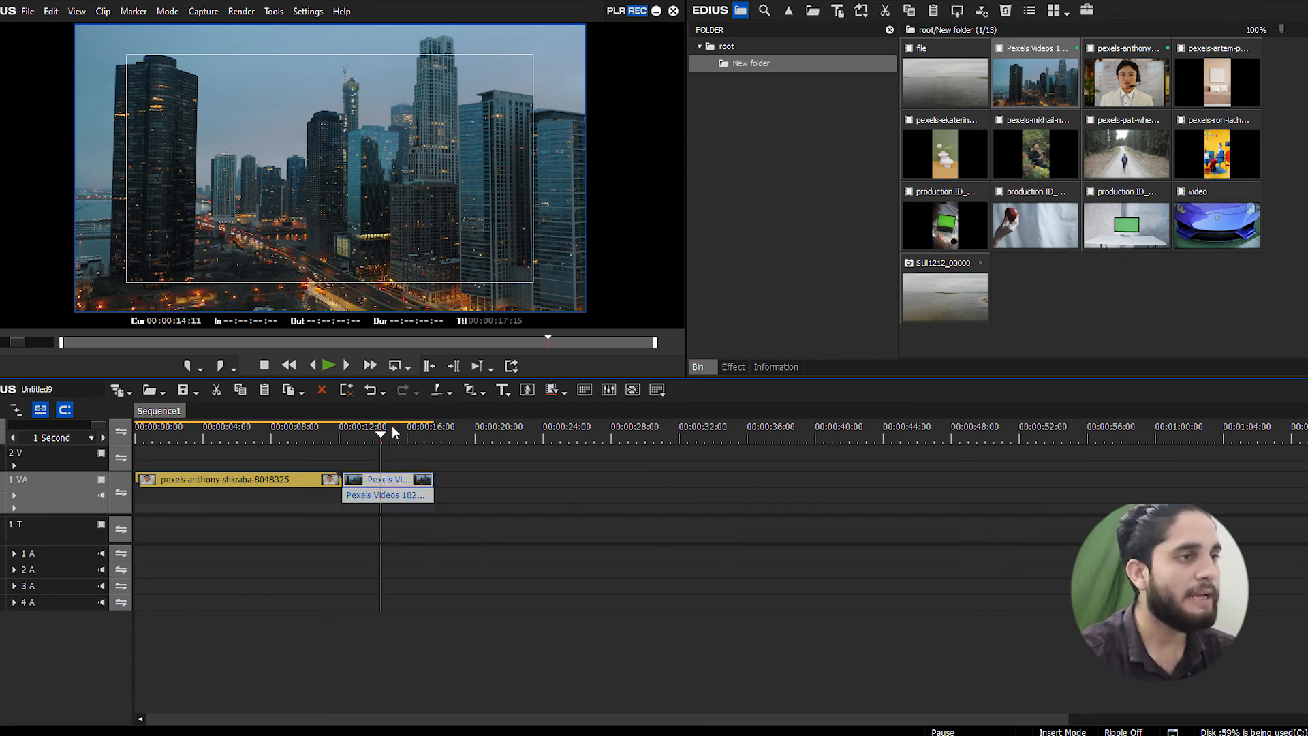
{"action": "key", "text": "r"}
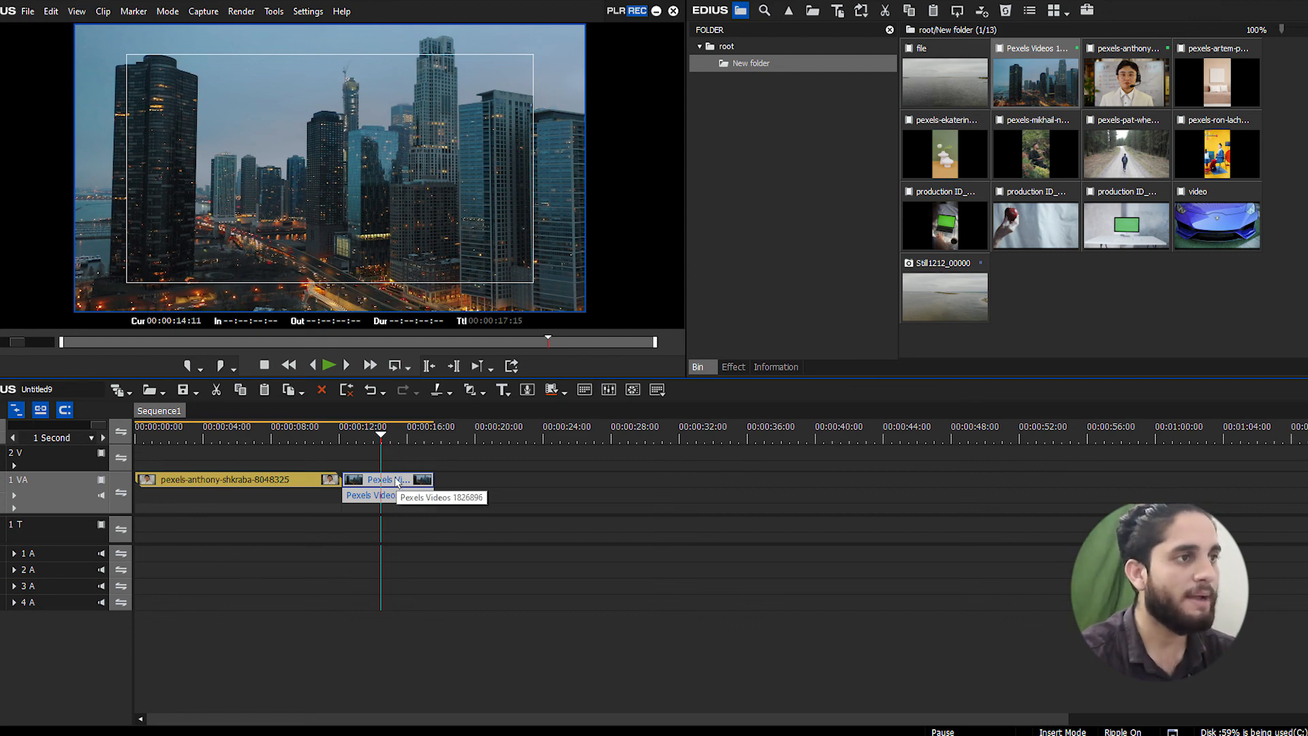
{"action": "key", "text": "n"}
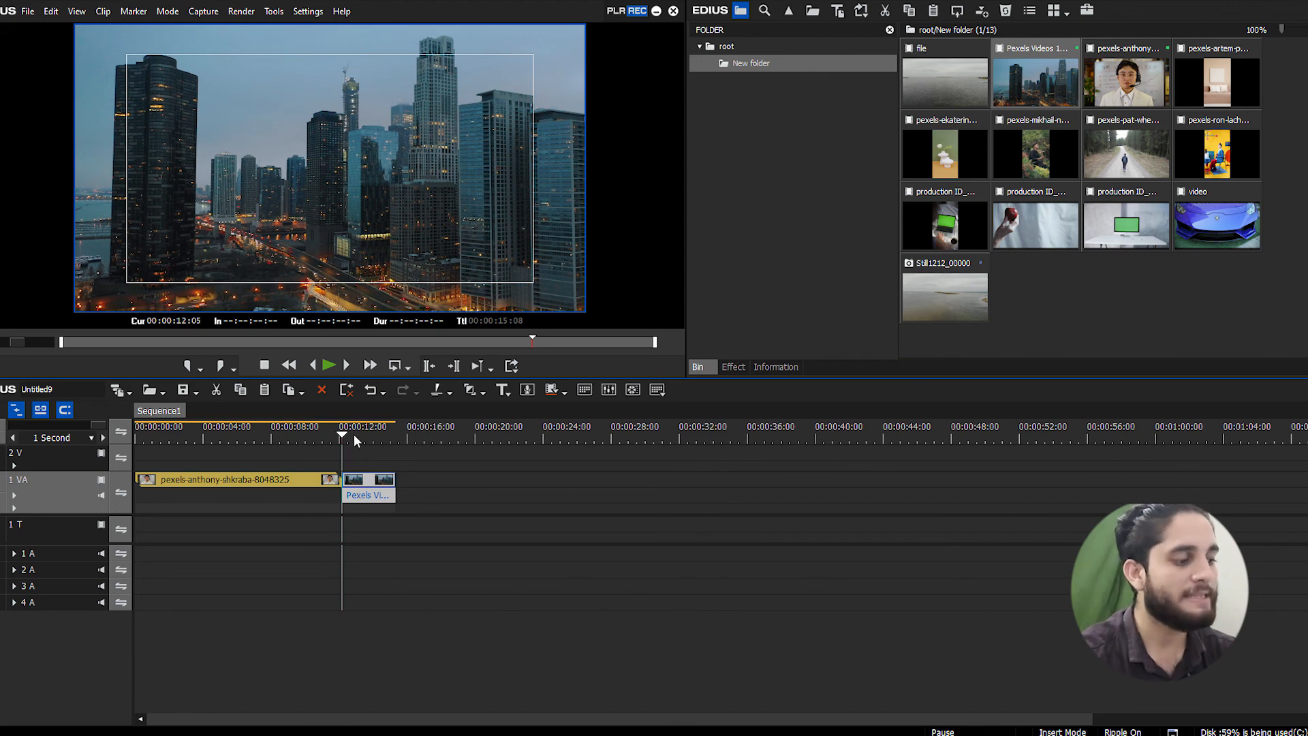
{"action": "left_click_drag", "start_coordinate": [354, 435], "coordinate": [366, 437]}
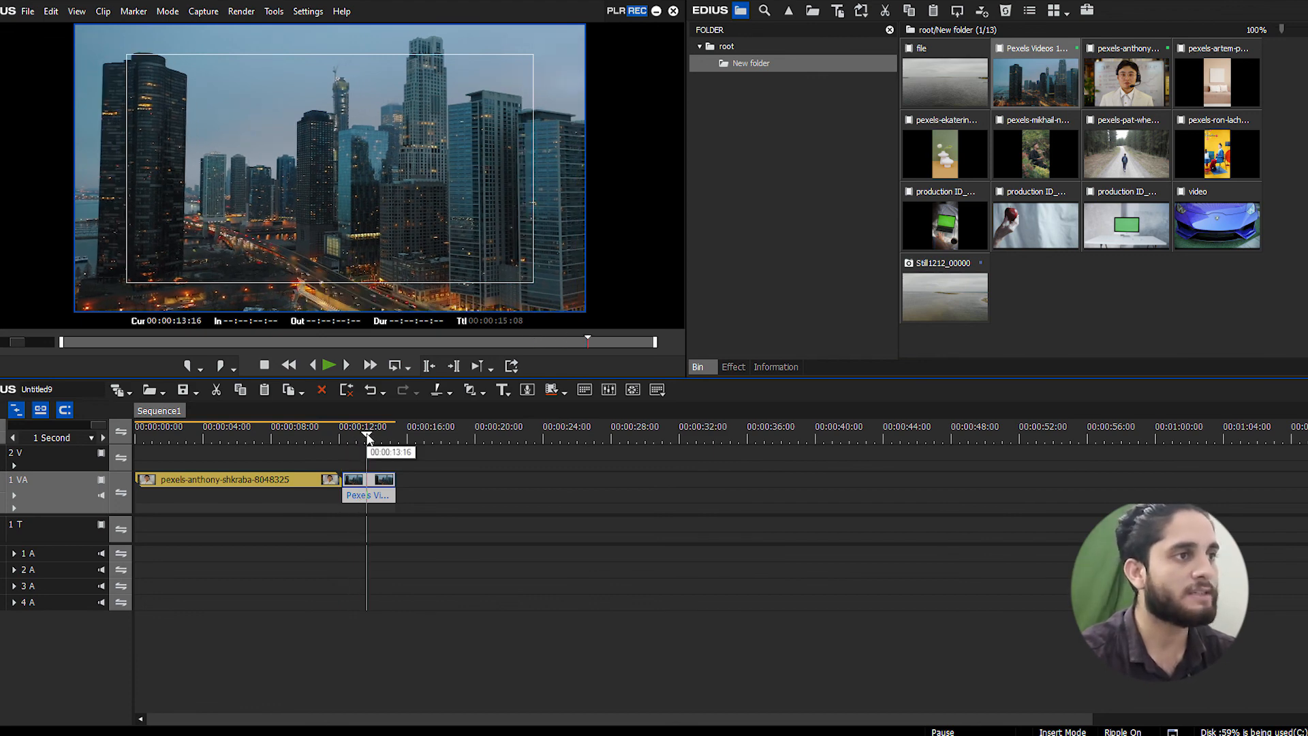
{"action": "left_click", "coordinate": [345, 431]}
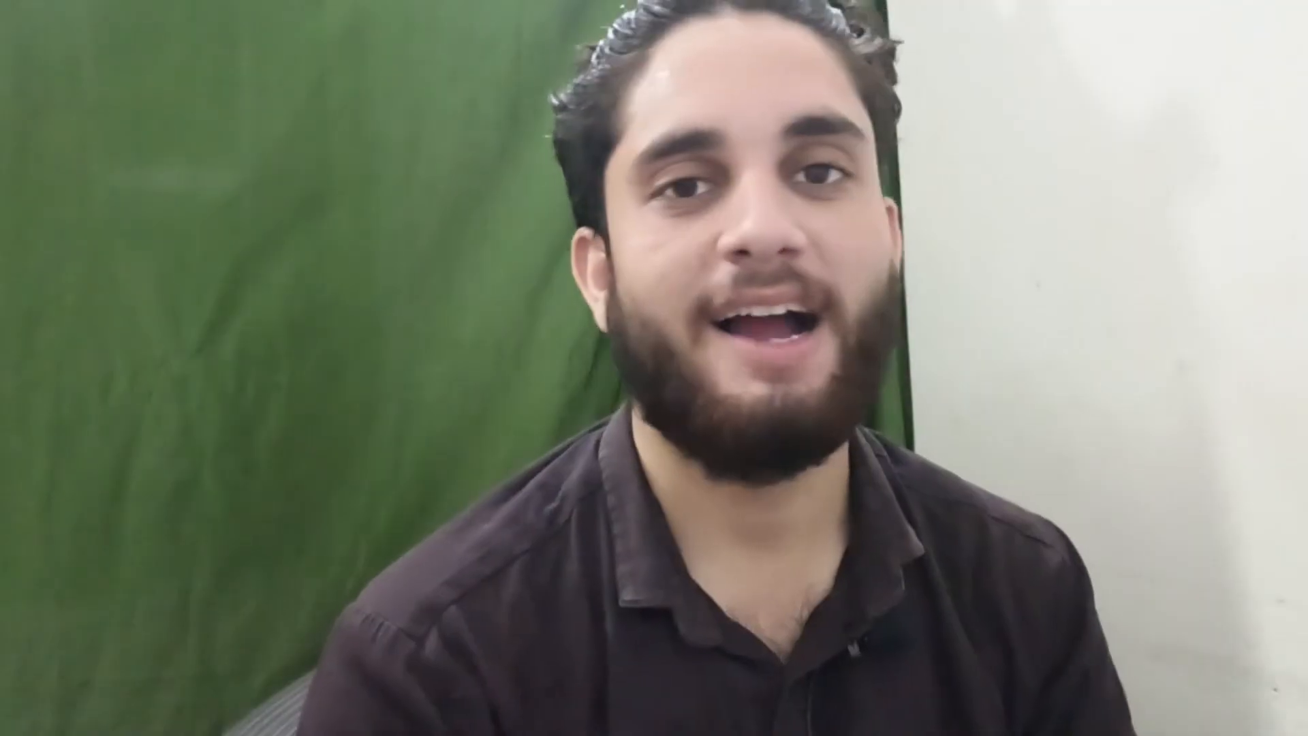